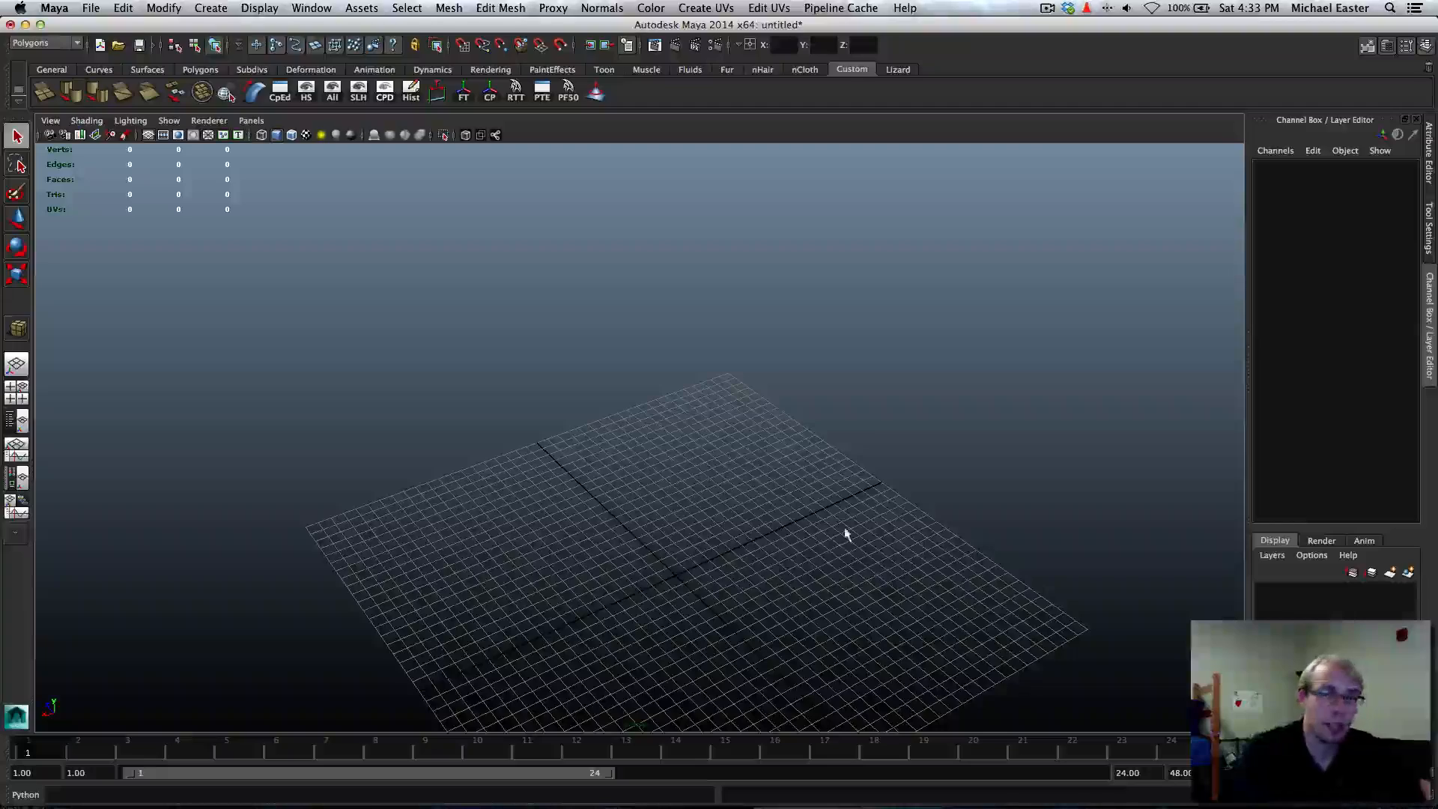
# Turn backface culling off for all objects in the custom polygon display options and apply the change
pyautogui.keyDown('alt'); pyautogui.moveTo(706, 590); pyautogui.dragTo(641, 440); pyautogui.keyUp('alt')
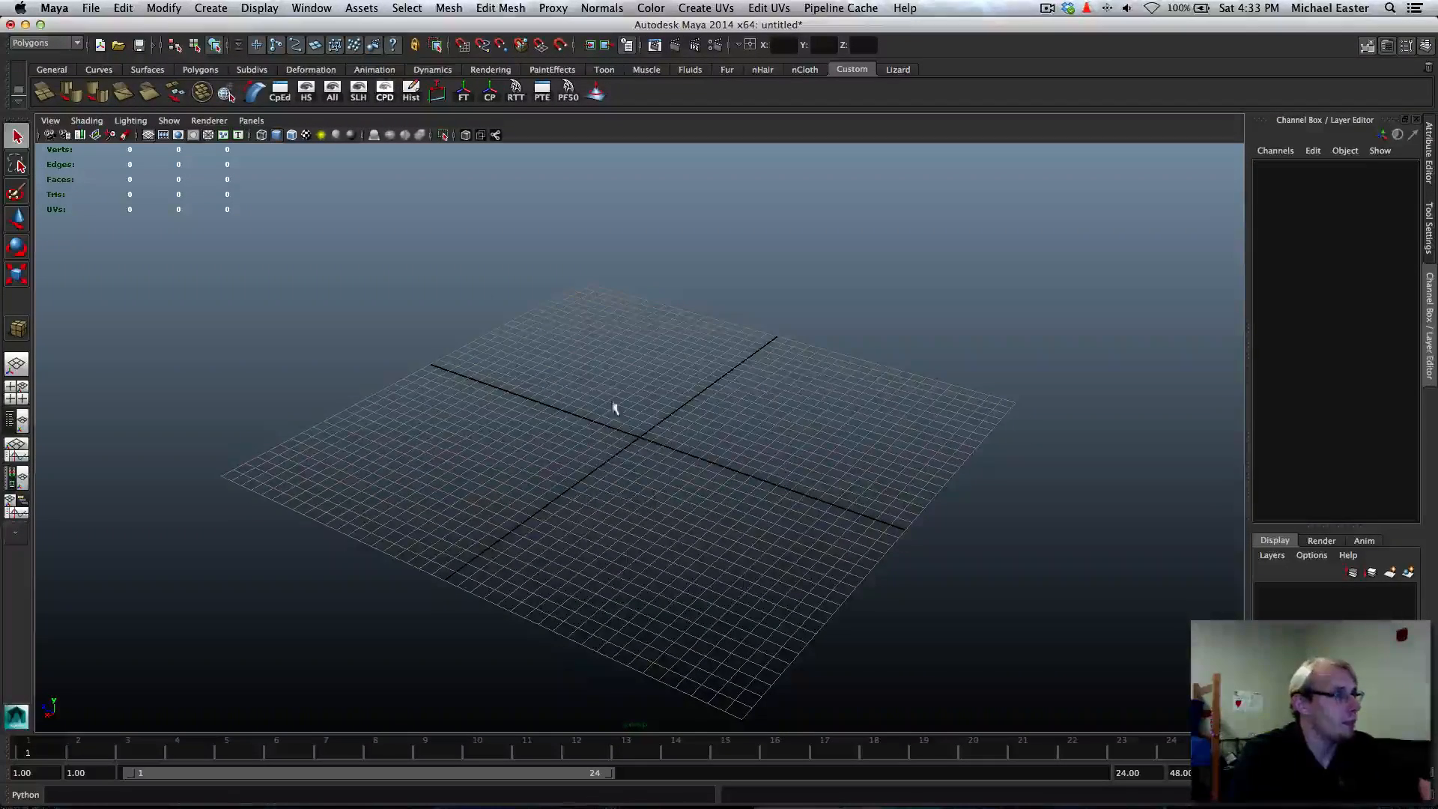
pyautogui.click(392, 95)
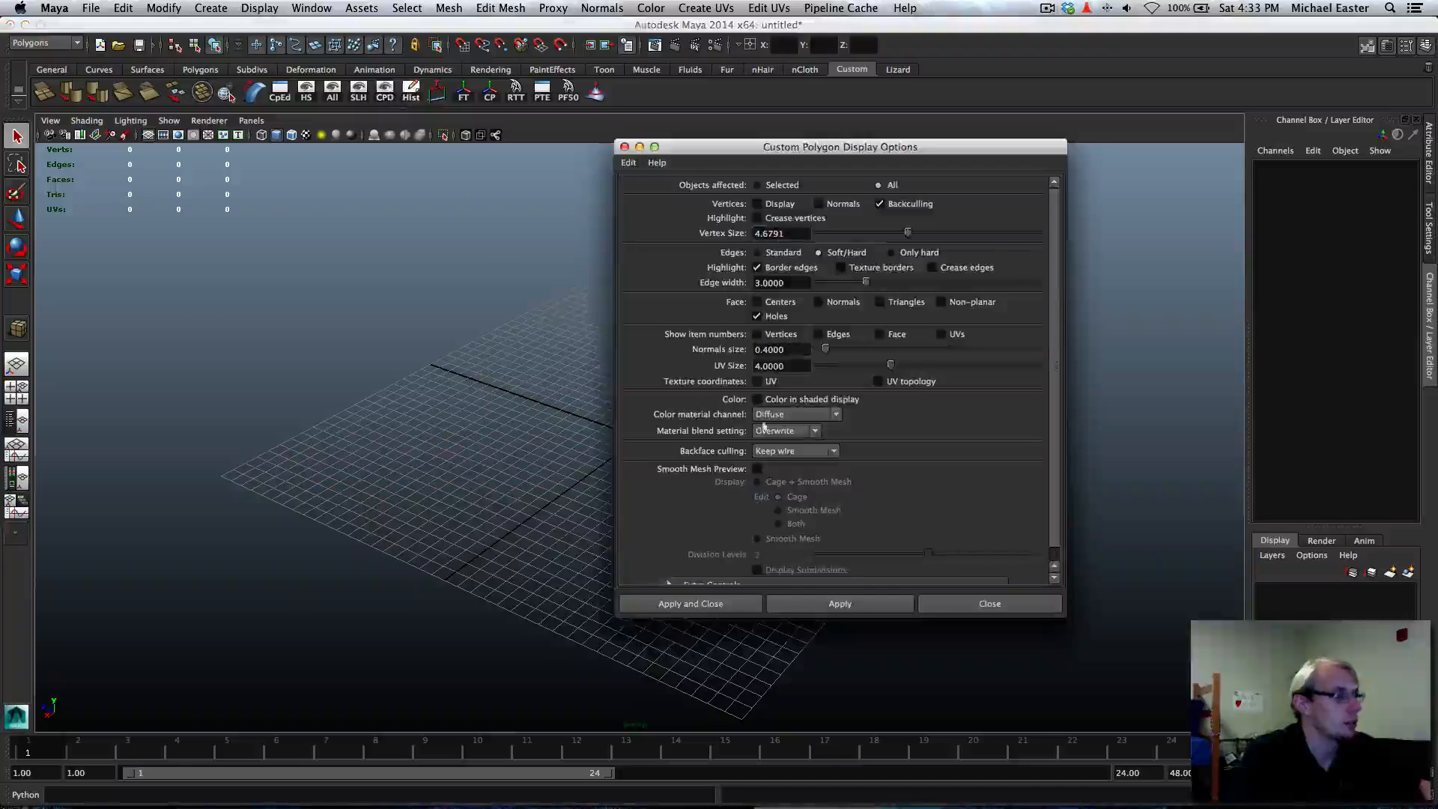
pyautogui.click(796, 452)
pyautogui.click(786, 466)
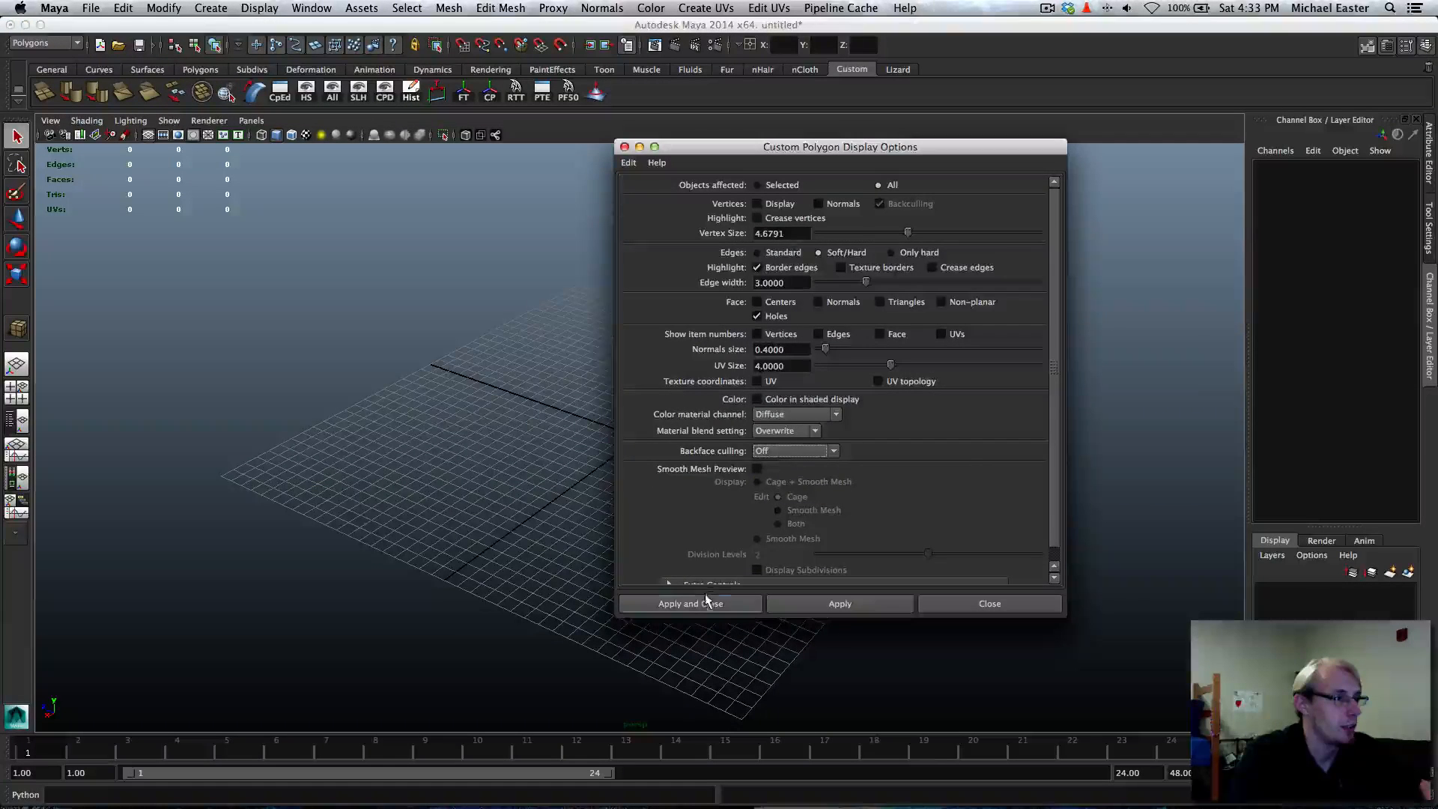
pyautogui.click(704, 603)
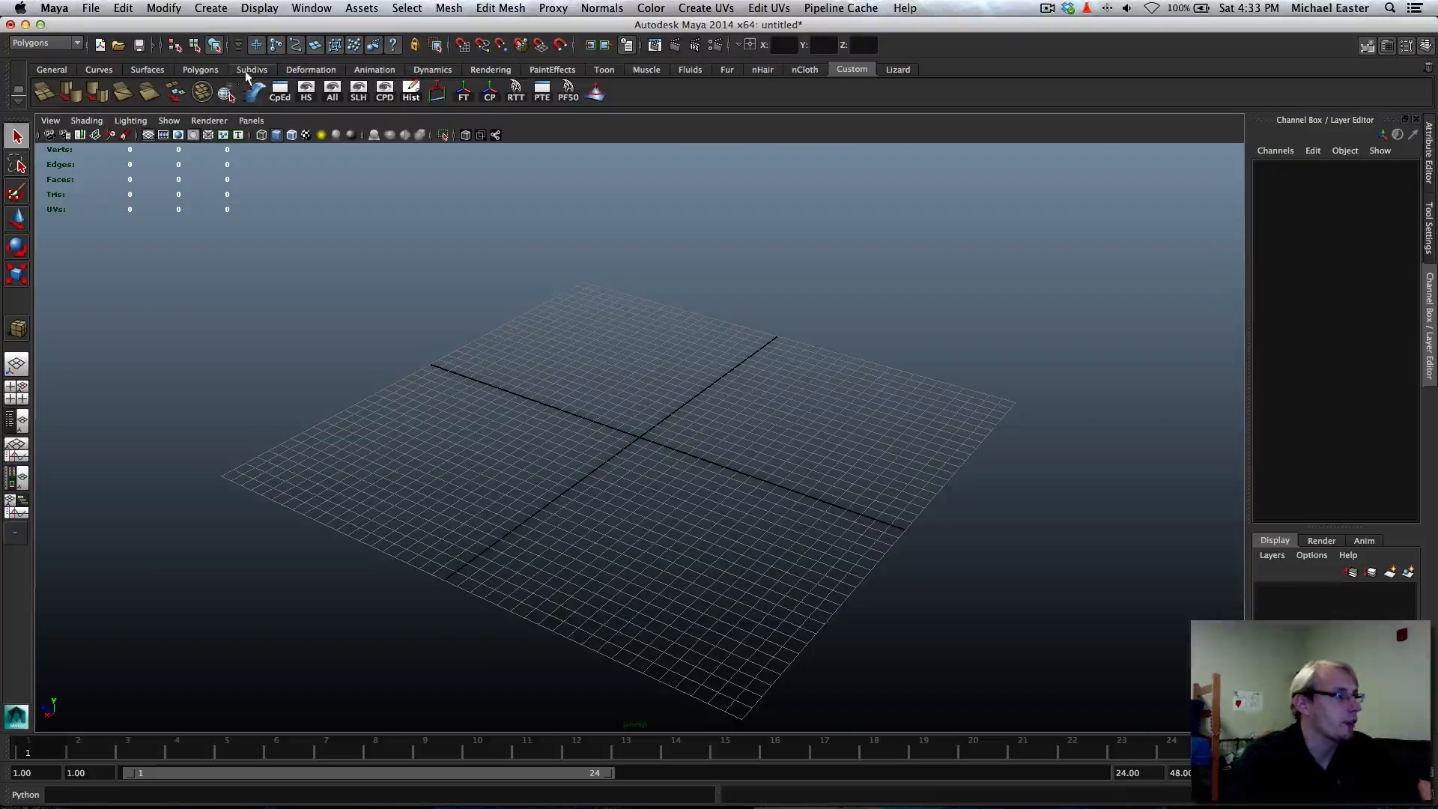
# Create a polygon sphere on the grid at about X -3.6, Z 4.6, and delete it
pyautogui.click(189, 70)
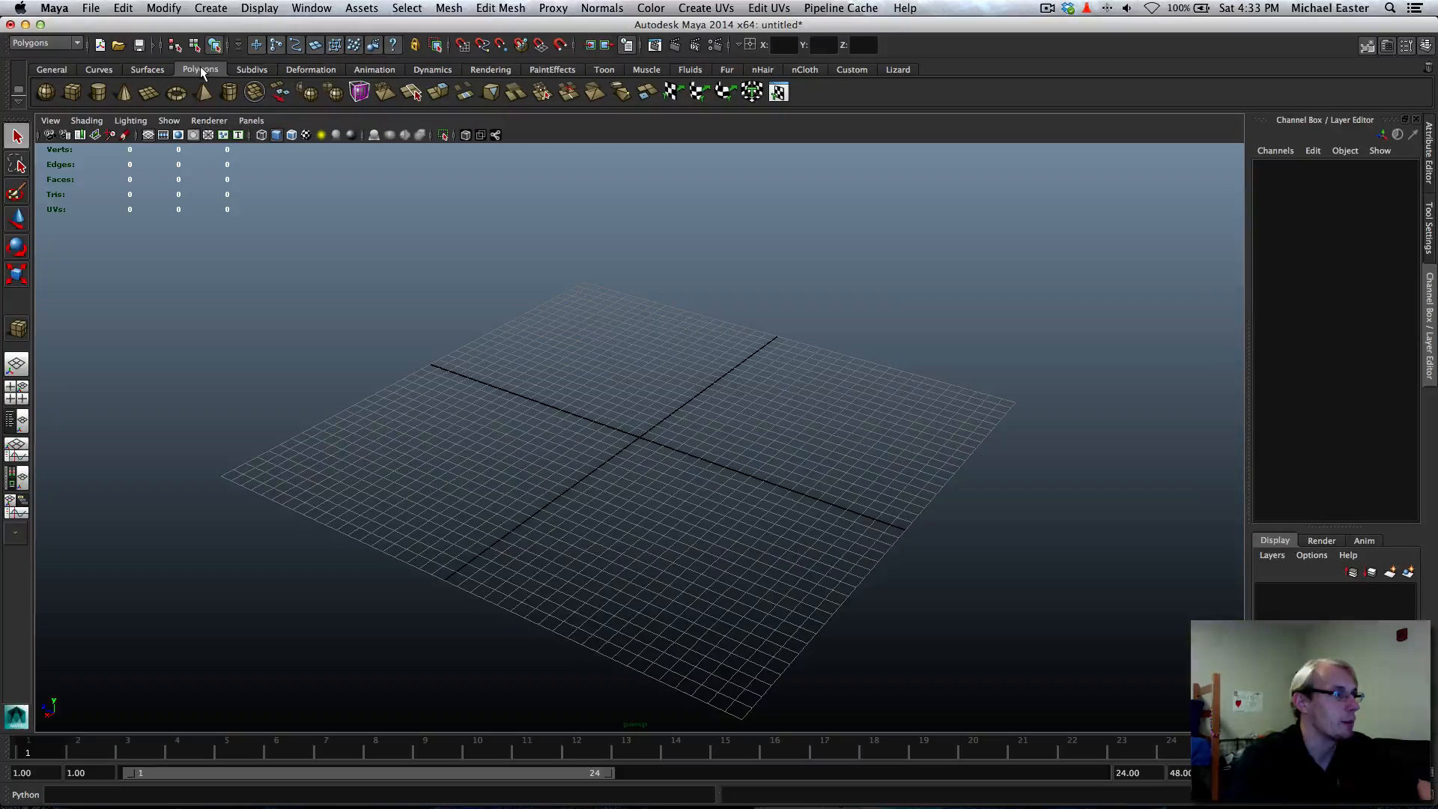
pyautogui.click(47, 95)
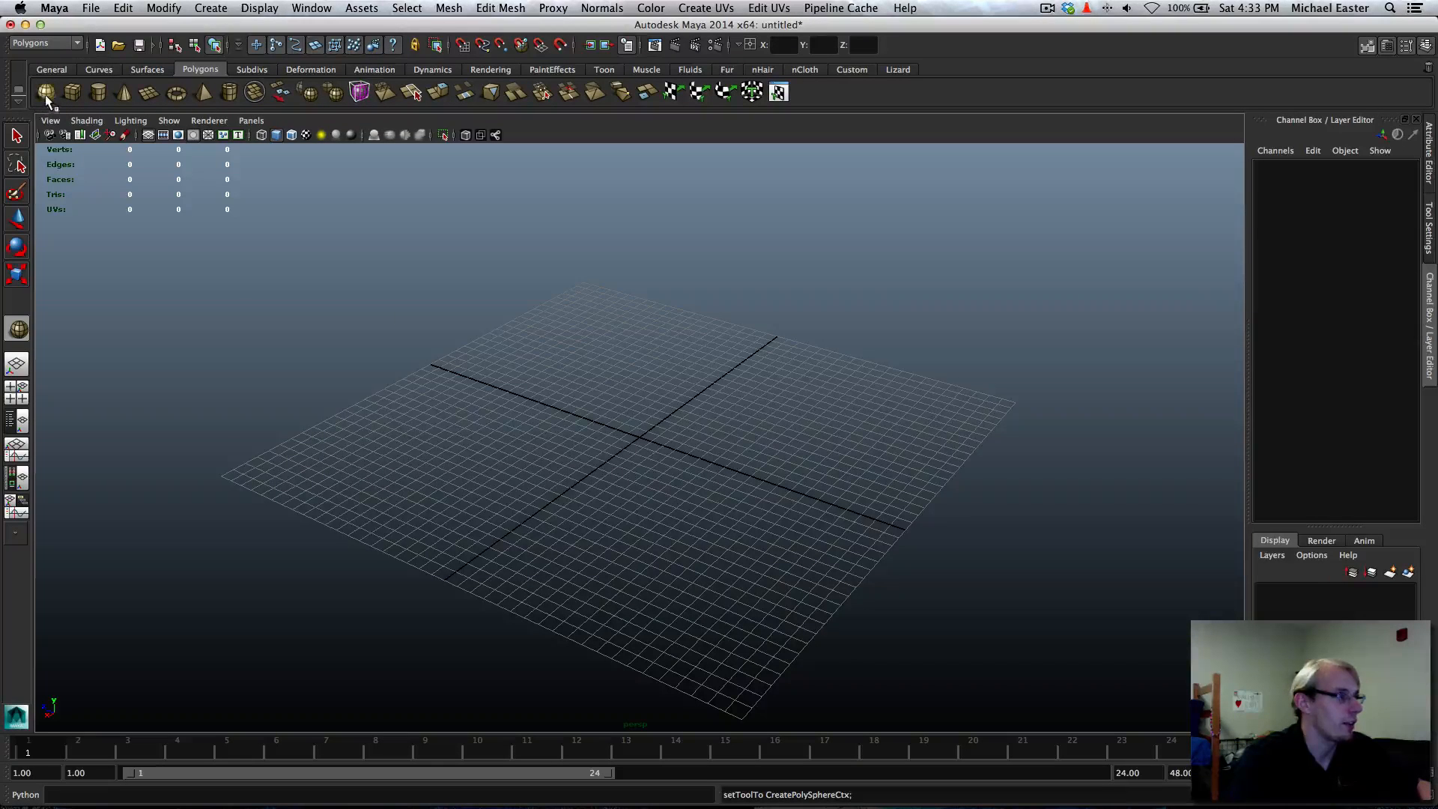
pyautogui.moveTo(606, 382); pyautogui.dragTo(720, 466)
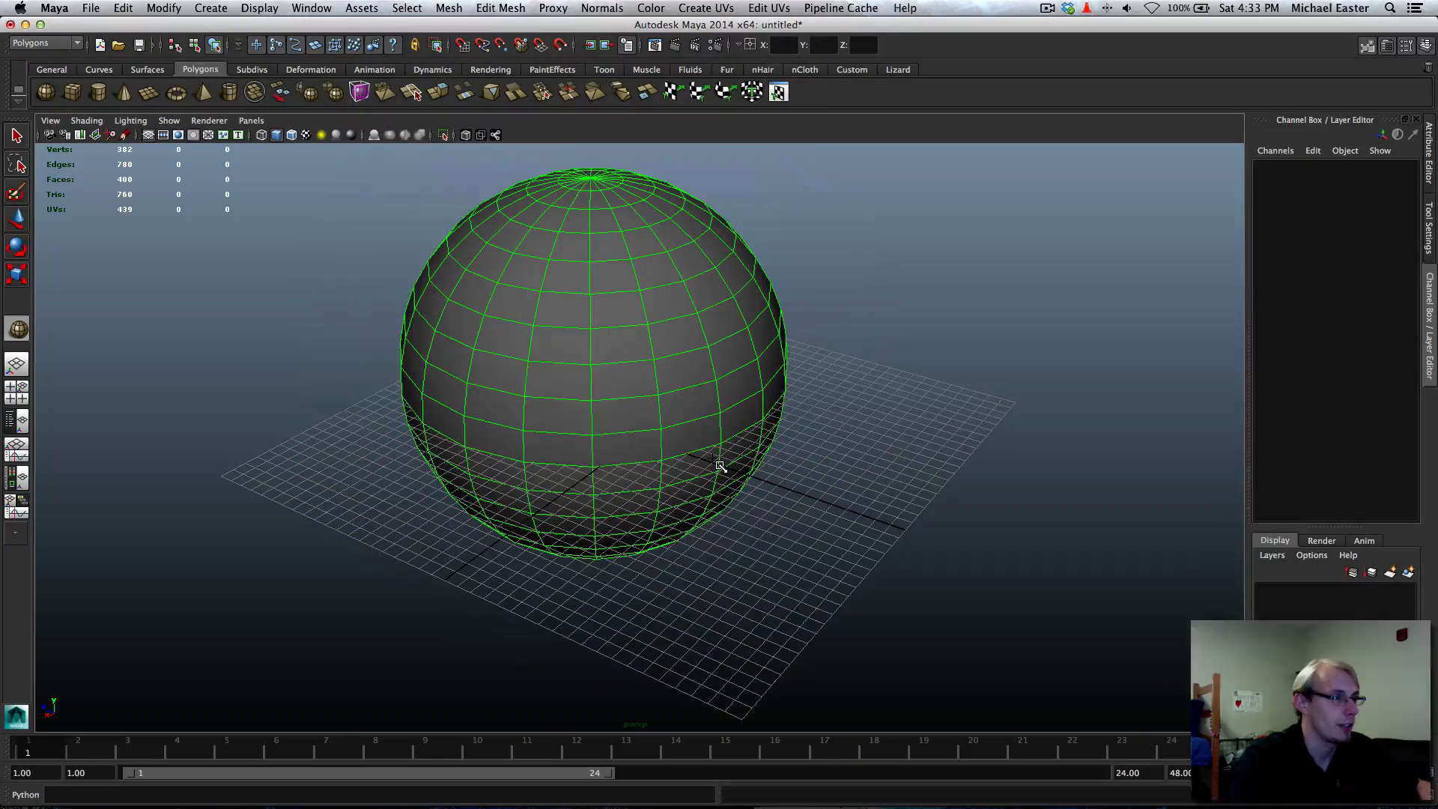
pyautogui.keyDown('alt'); pyautogui.moveTo(972, 520); pyautogui.dragTo(622, 403); pyautogui.keyUp('alt')
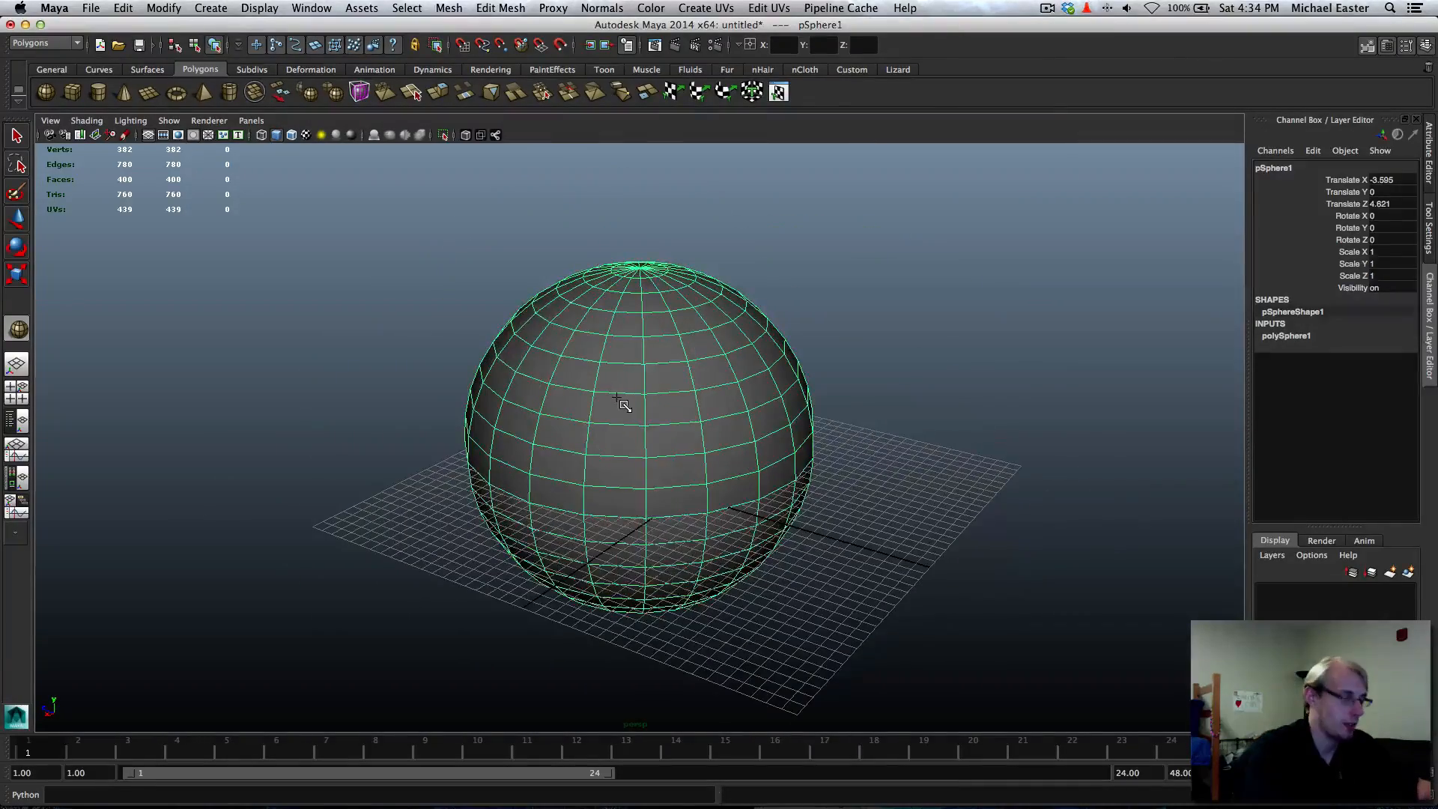
pyautogui.press('Delete')
# Create a low rectangular polygon cube near the grid centre at about X 0.5, Z -0.6, and delete it
pyautogui.click(72, 91)
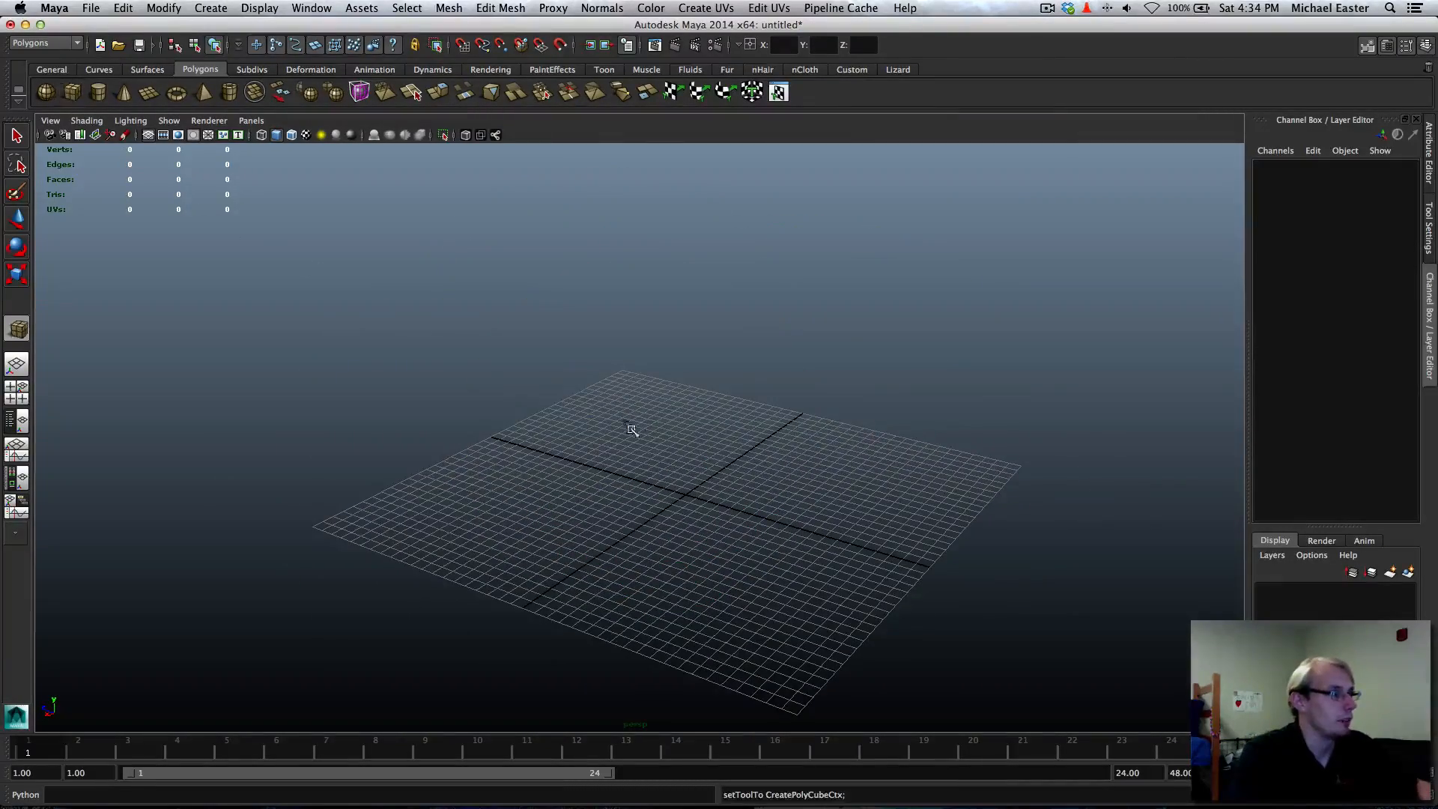
pyautogui.moveTo(645, 442); pyautogui.dragTo(749, 427)
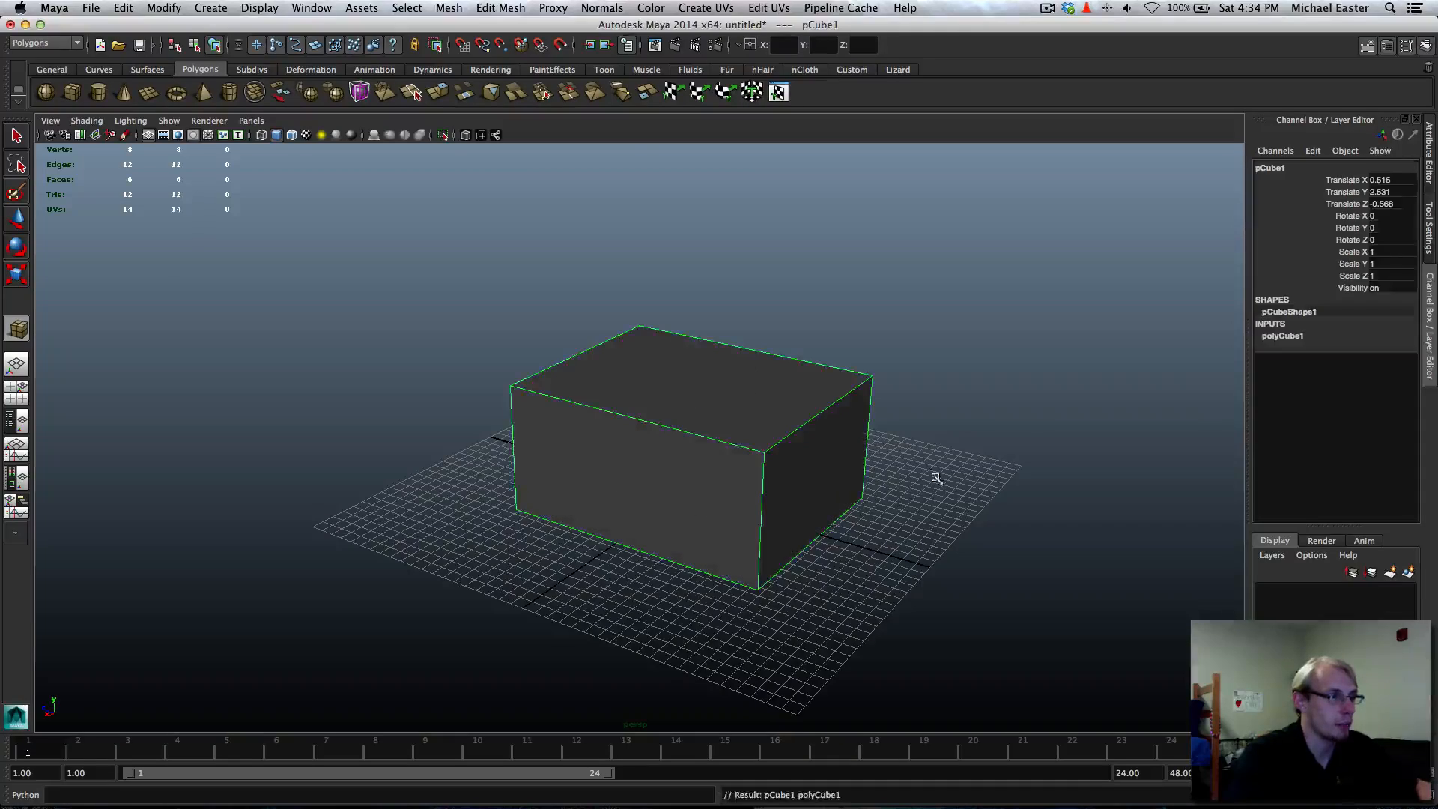
pyautogui.keyDown('alt'); pyautogui.moveTo(937, 478); pyautogui.dragTo(807, 413); pyautogui.keyUp('alt')
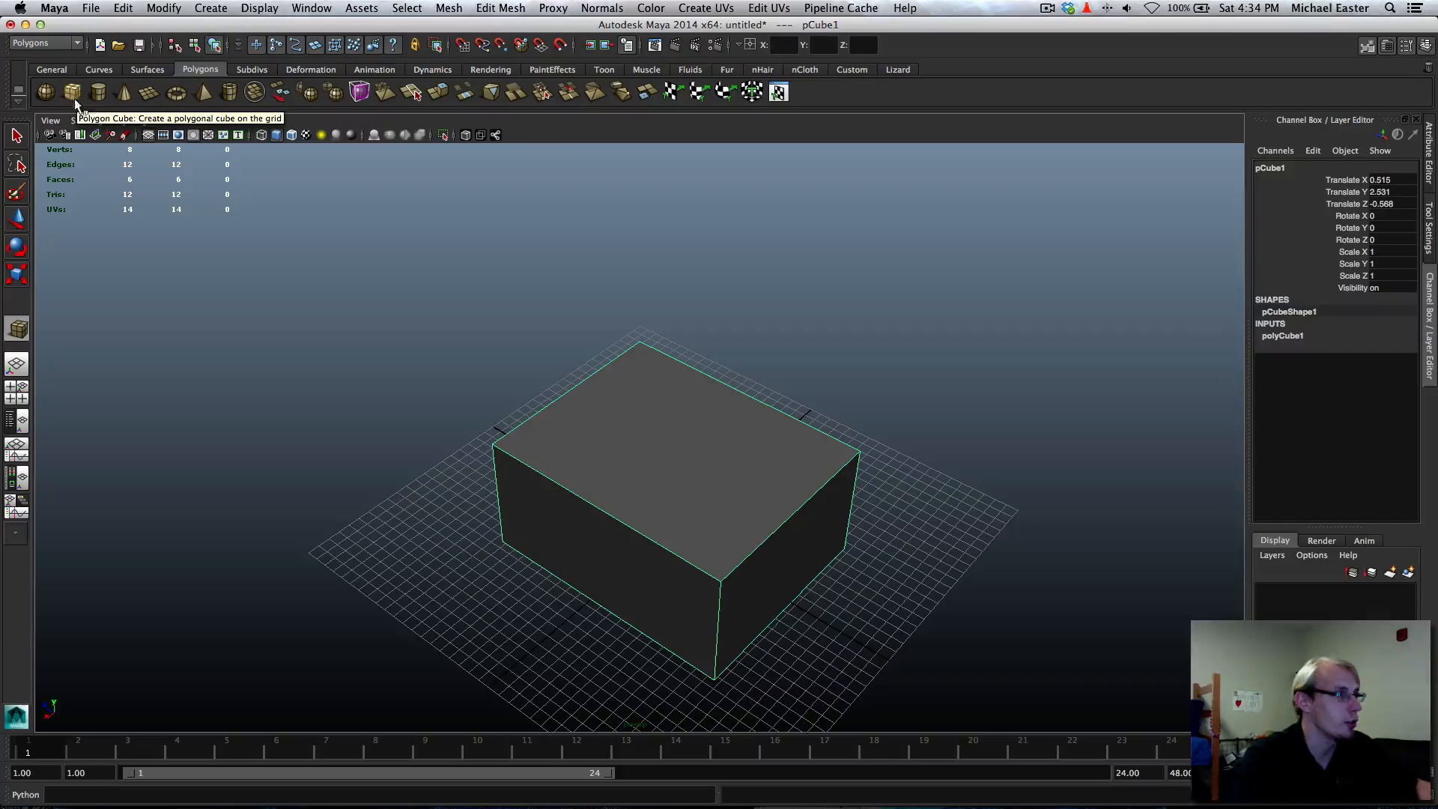
pyautogui.press('Delete')
# Create a taller polygon cube at about X 1.3, Z 3.6, view it from another side, and delete it
pyautogui.keyDown('alt'); pyautogui.moveTo(522, 257); pyautogui.dragTo(610, 359); pyautogui.keyUp('alt')
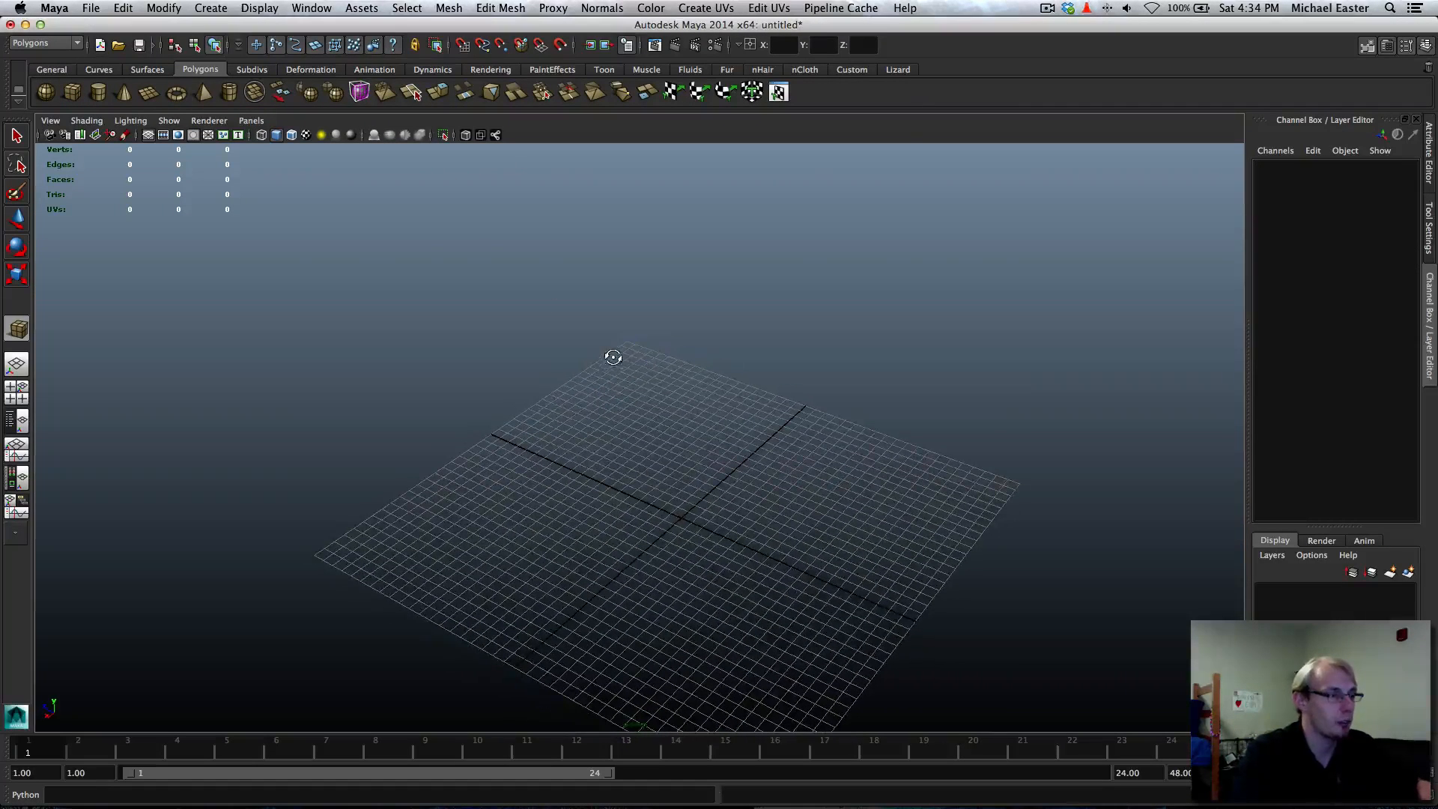
pyautogui.moveTo(641, 499); pyautogui.dragTo(729, 544)
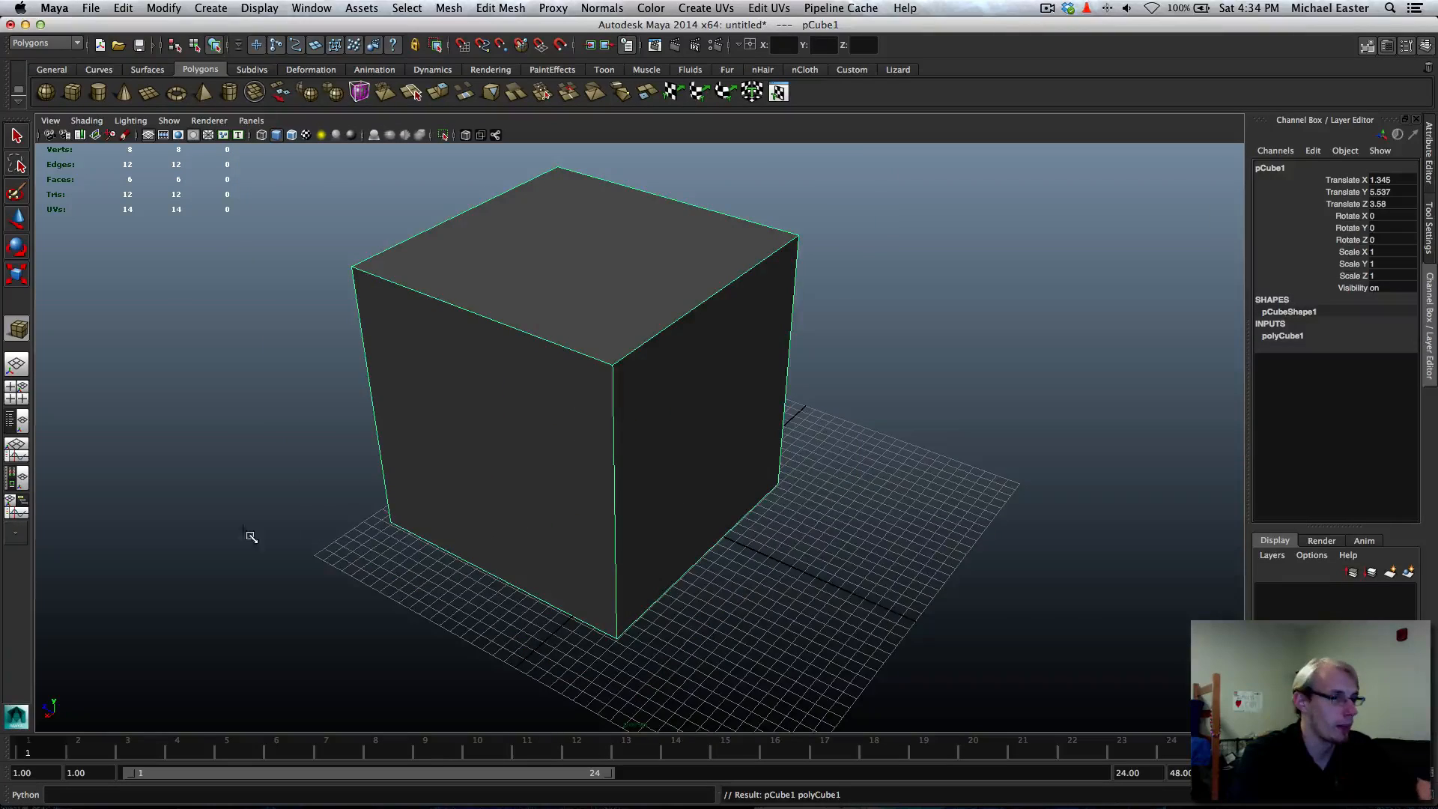
pyautogui.keyDown('alt'); pyautogui.moveTo(259, 517); pyautogui.dragTo(552, 455); pyautogui.keyUp('alt')
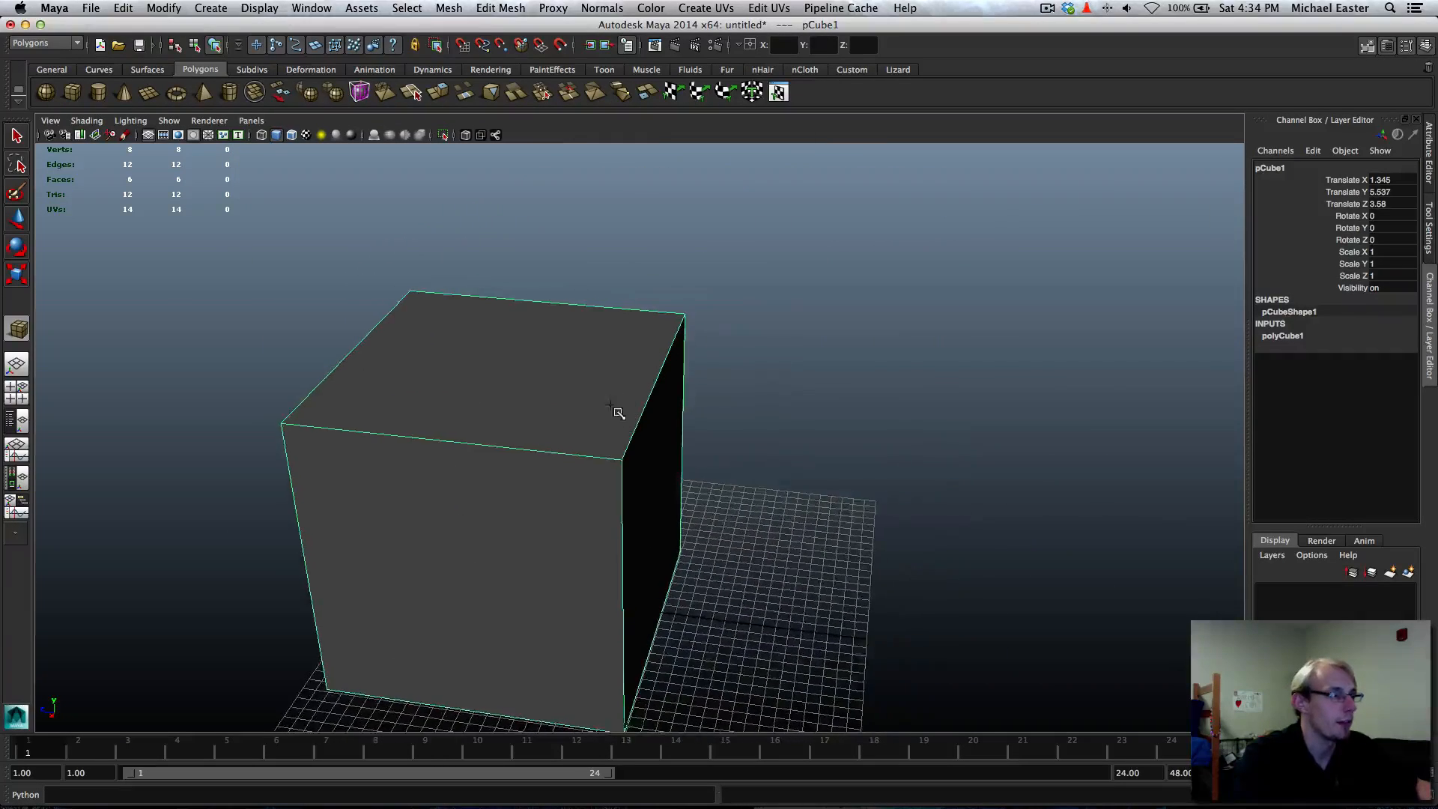
pyautogui.keyDown('alt'); pyautogui.moveTo(620, 408); pyautogui.dragTo(738, 370); pyautogui.keyUp('alt')
pyautogui.press('Delete')
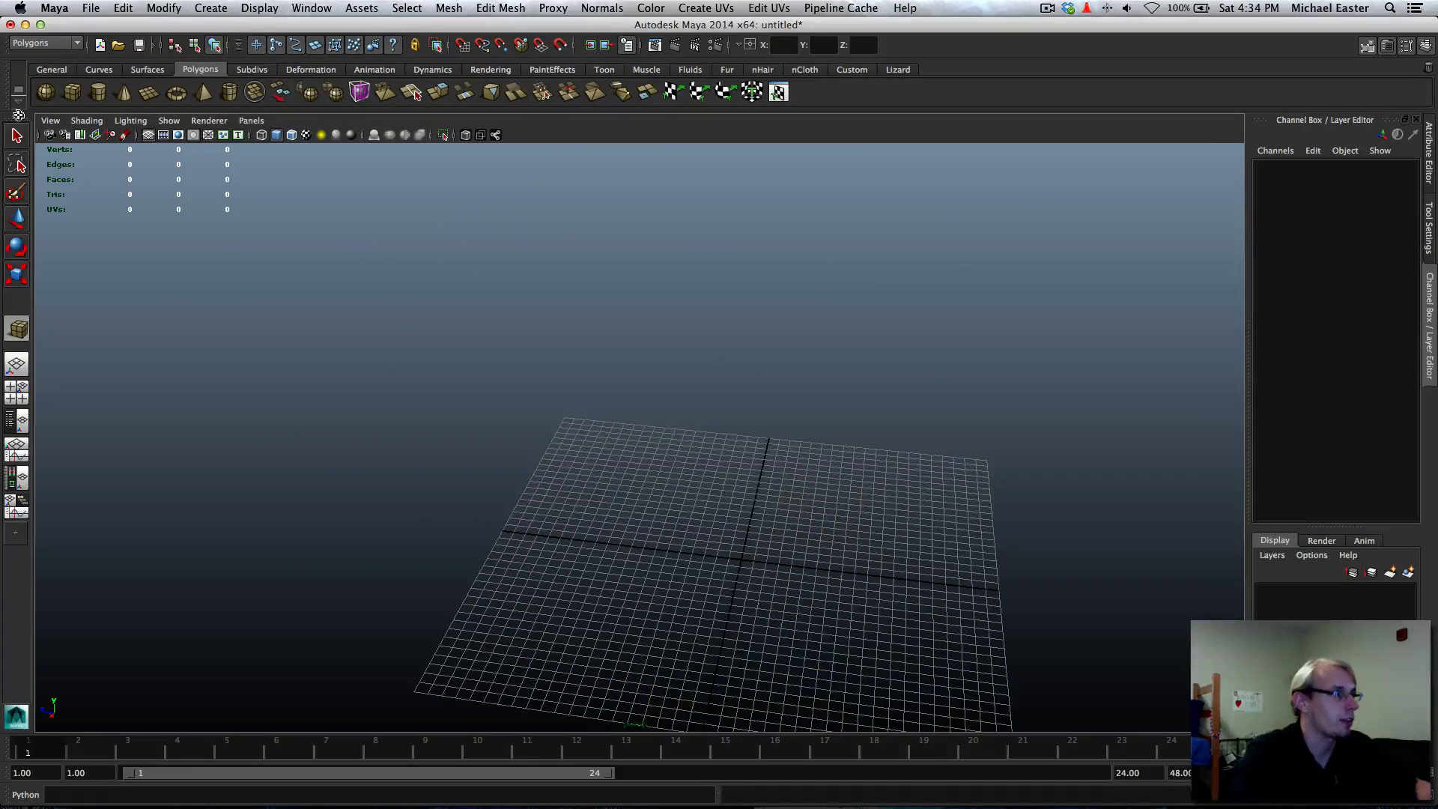
# Create a polygon cone on the grid and delete it
pyautogui.click(123, 91)
pyautogui.moveTo(658, 508); pyautogui.dragTo(540, 392)
pyautogui.press('q')
pyautogui.press('Delete')
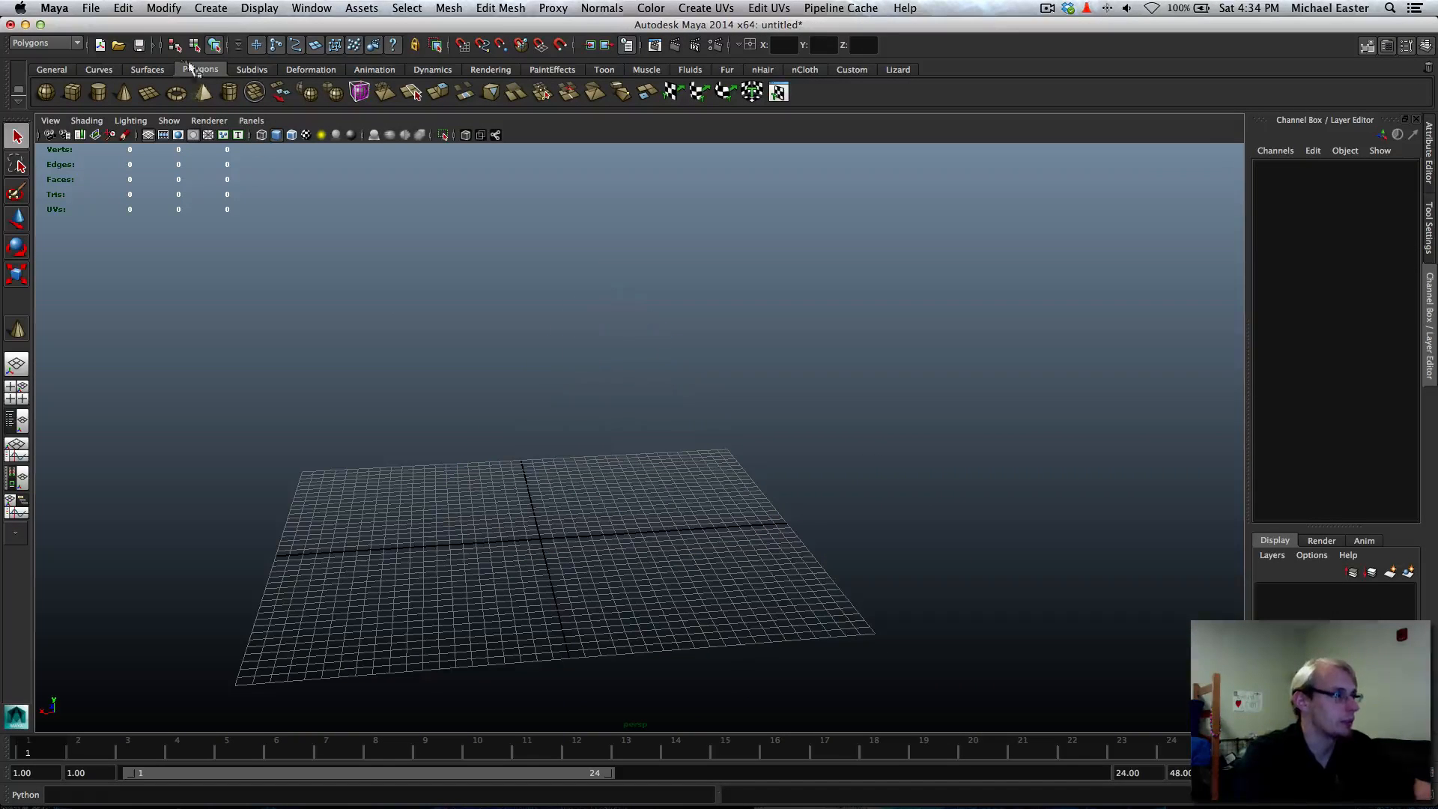
# Create a large polygon pyramid at about X 4.8, Z 10.2, view it from above, and delete it
pyautogui.click(203, 91)
pyautogui.moveTo(430, 433); pyautogui.dragTo(501, 533)
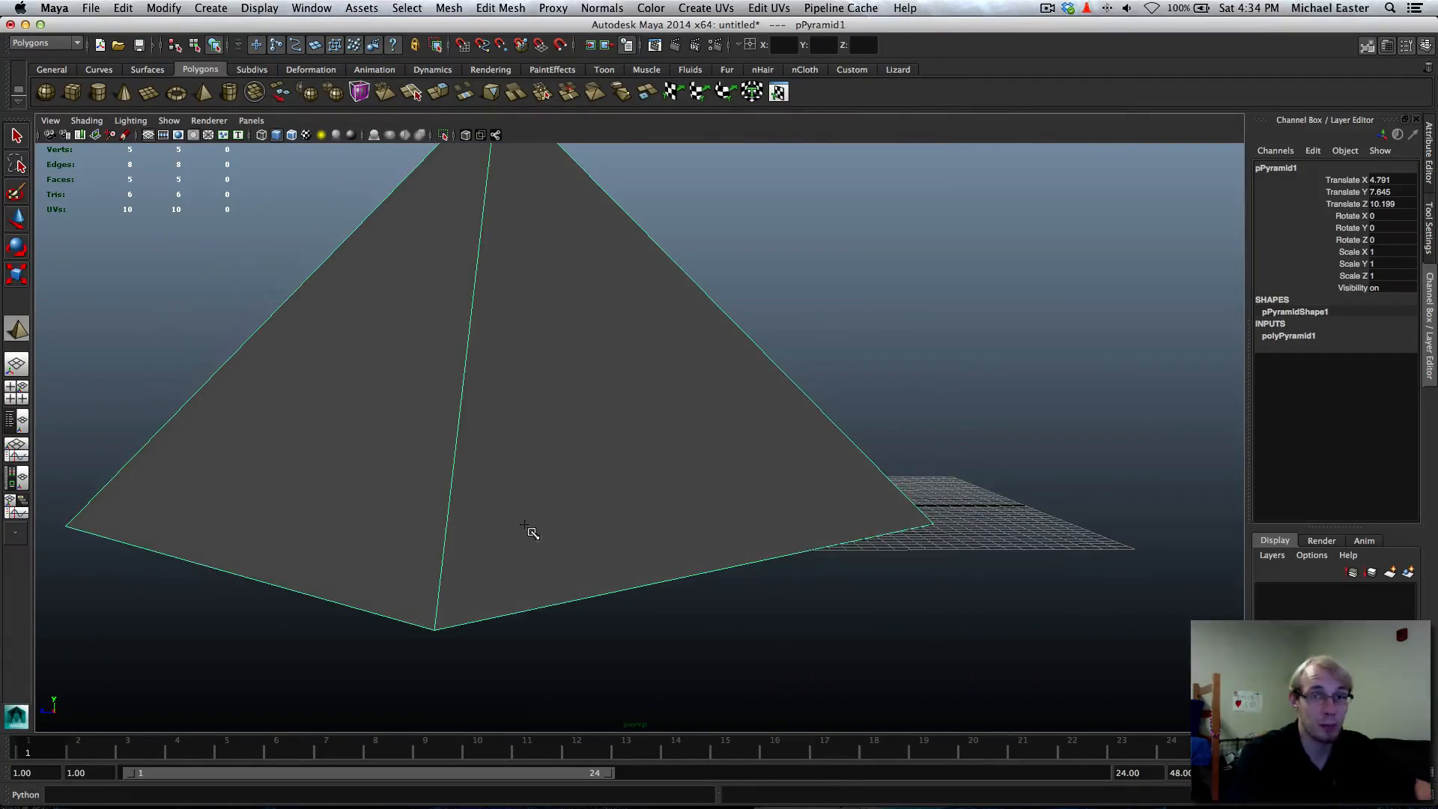
pyautogui.keyDown('alt'); pyautogui.moveTo(527, 527); pyautogui.dragTo(555, 508, button='right'); pyautogui.keyUp('alt')
pyautogui.keyDown('alt'); pyautogui.moveTo(556, 508); pyautogui.dragTo(507, 540); pyautogui.keyUp('alt')
pyautogui.keyDown('alt'); pyautogui.moveTo(412, 504); pyautogui.dragTo(578, 434, button='right'); pyautogui.keyUp('alt')
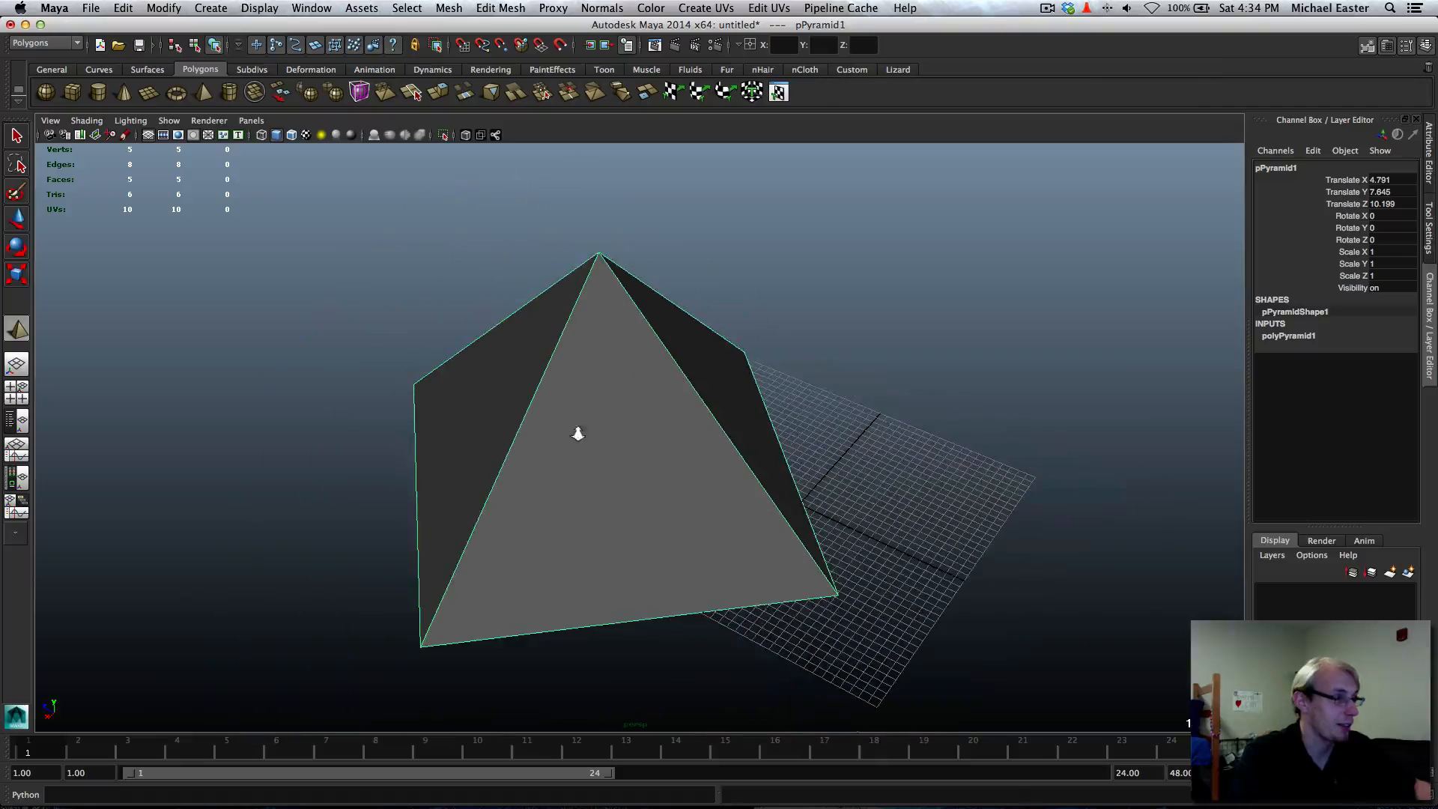
pyautogui.press('q')
pyautogui.press('Delete')
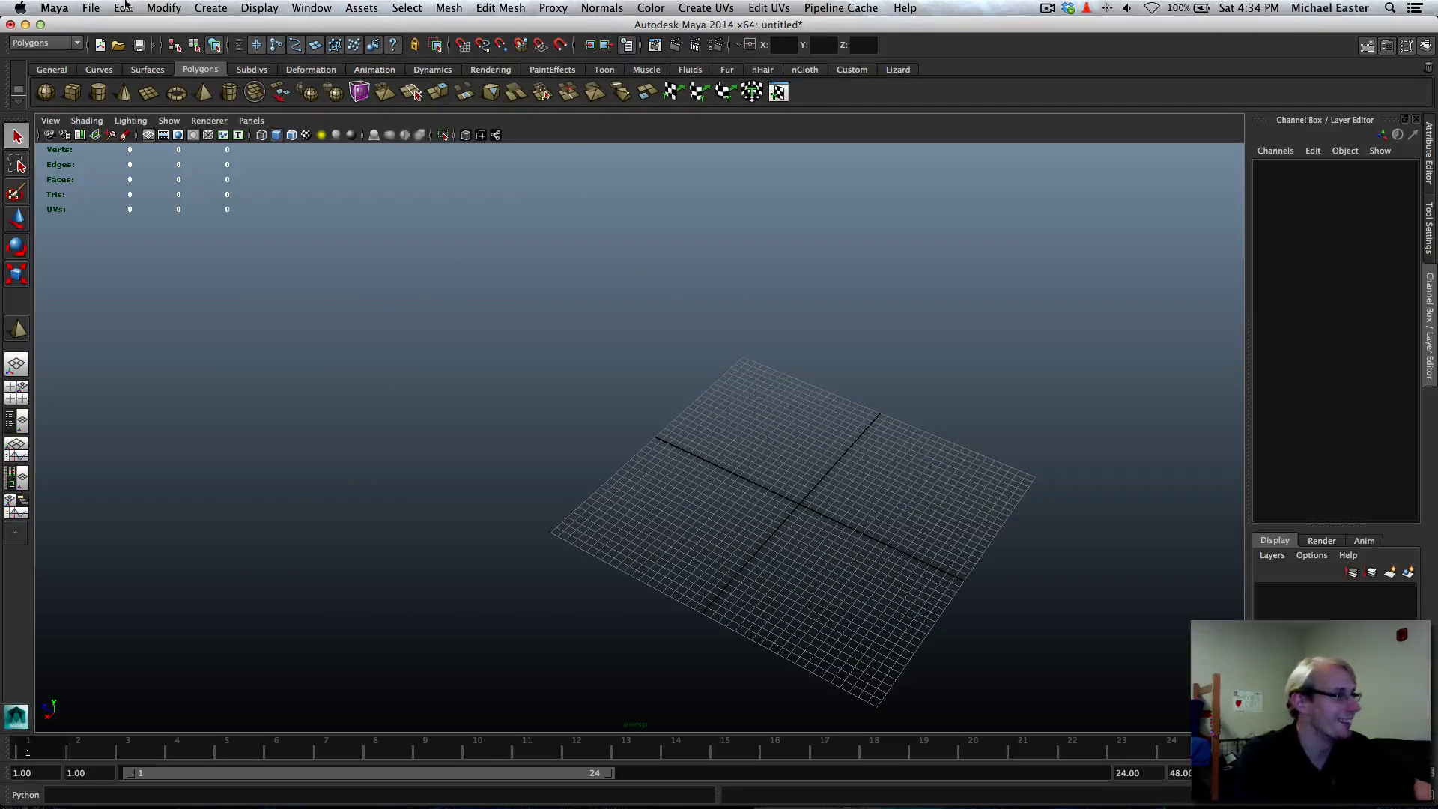
# Create a thick-walled polygon pipe at about X 4, Z 6.8, and inspect its opening from above
pyautogui.click(230, 92)
pyautogui.moveTo(667, 504); pyautogui.dragTo(740, 563)
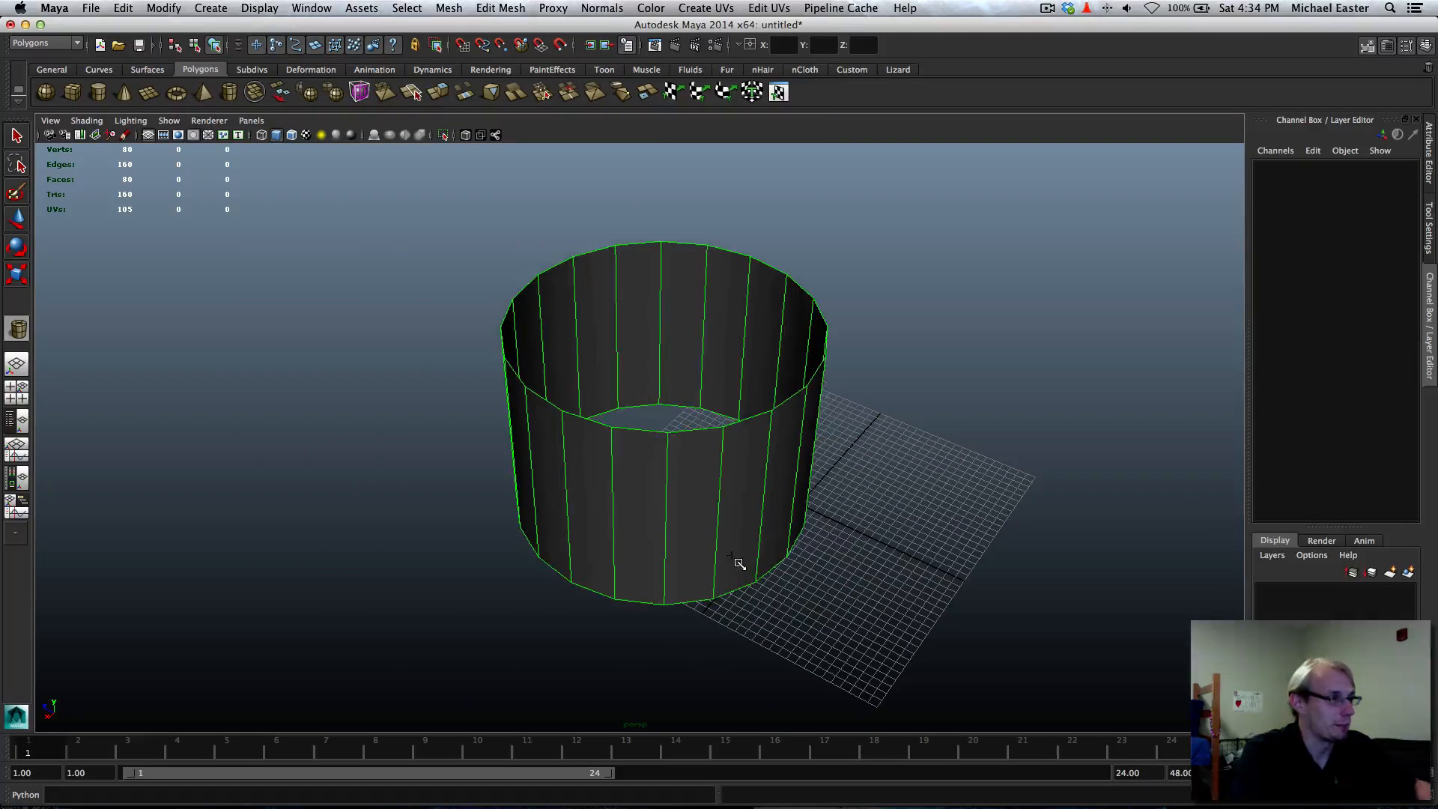
pyautogui.moveTo(704, 487); pyautogui.dragTo(787, 468)
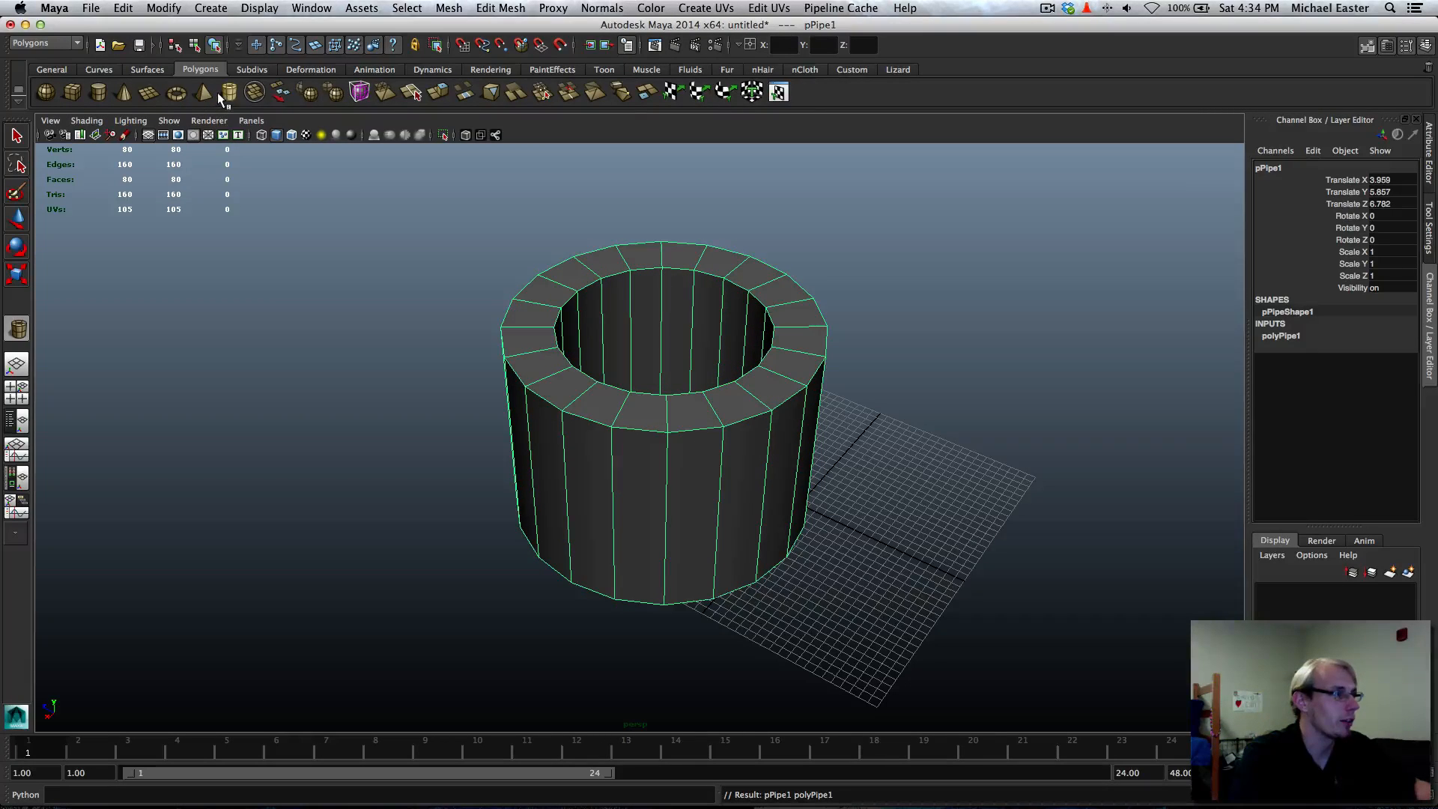
pyautogui.keyDown('alt'); pyautogui.moveTo(690, 305); pyautogui.dragTo(722, 462); pyautogui.keyUp('alt')
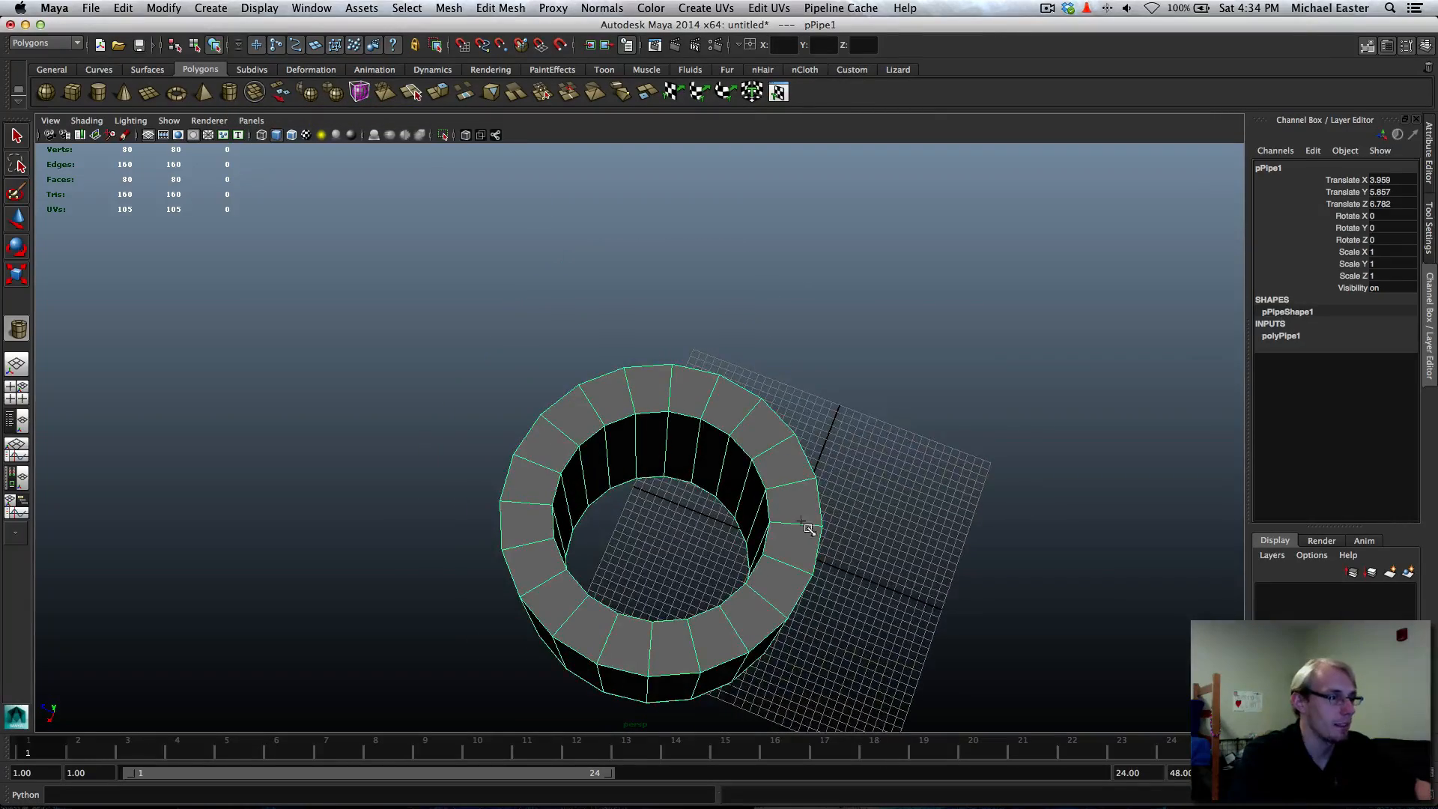
pyautogui.keyDown('alt'); pyautogui.moveTo(807, 525); pyautogui.dragTo(782, 500); pyautogui.keyUp('alt')
# Create a second, thinner-walled polygon pipe beside the first at about X -13.5, Z -4
pyautogui.moveTo(940, 477); pyautogui.dragTo(1087, 303)
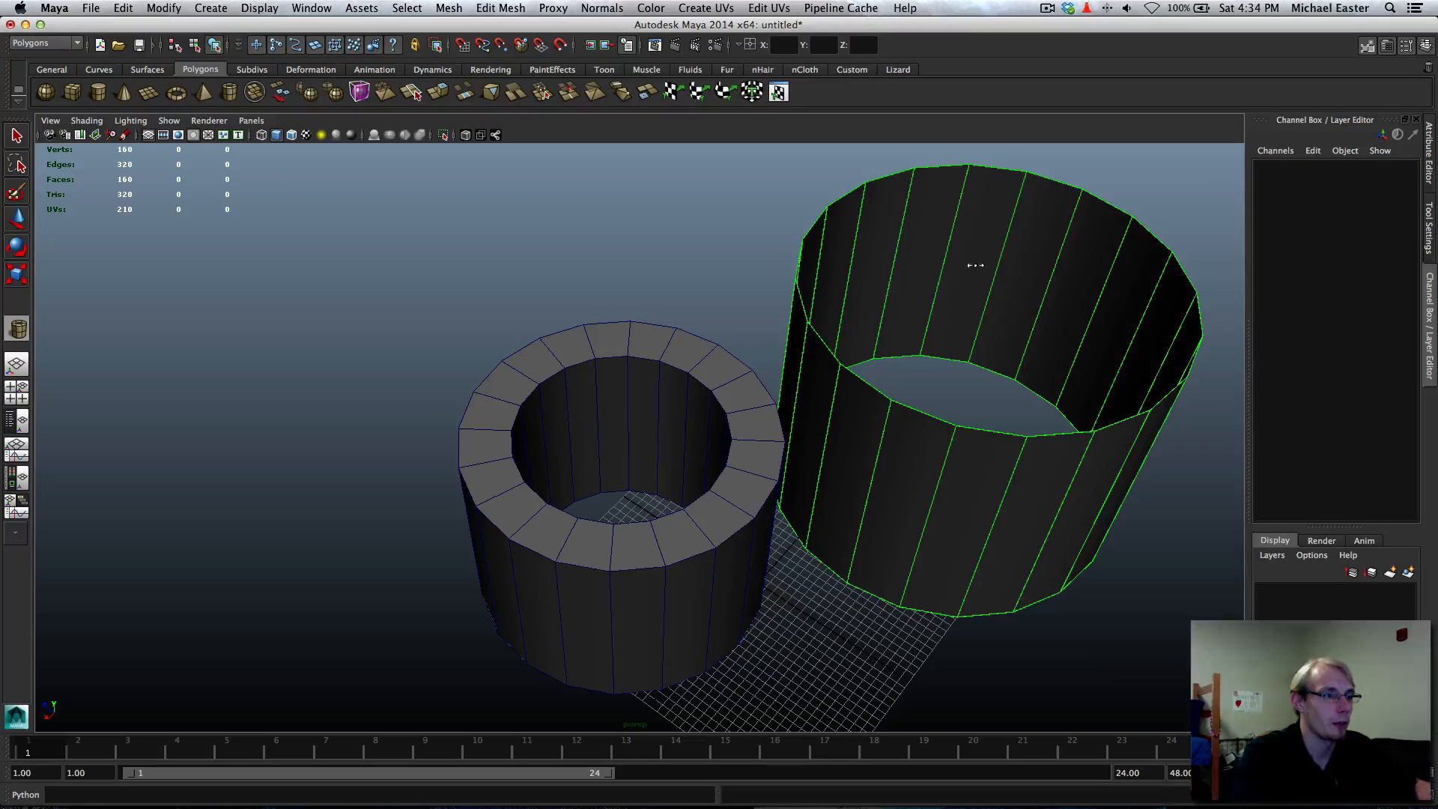
pyautogui.moveTo(1089, 378); pyautogui.dragTo(1130, 427)
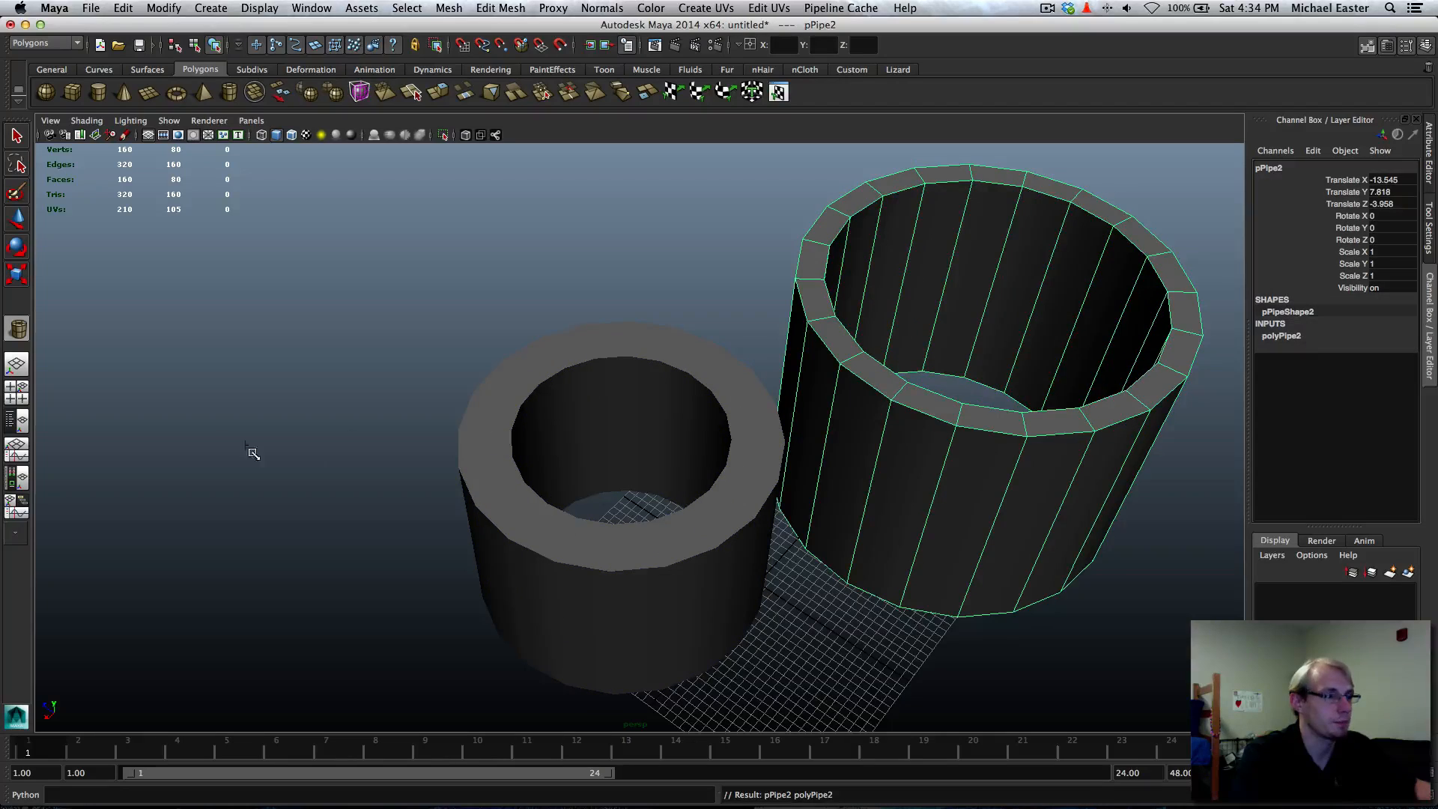
pyautogui.keyDown('alt'); pyautogui.moveTo(629, 445); pyautogui.dragTo(608, 428); pyautogui.keyUp('alt')
# Try drawing another, much wider pipe around the existing two, and undo it
pyautogui.moveTo(650, 360); pyautogui.dragTo(1072, 652)
pyautogui.moveTo(828, 533); pyautogui.dragTo(765, 475)
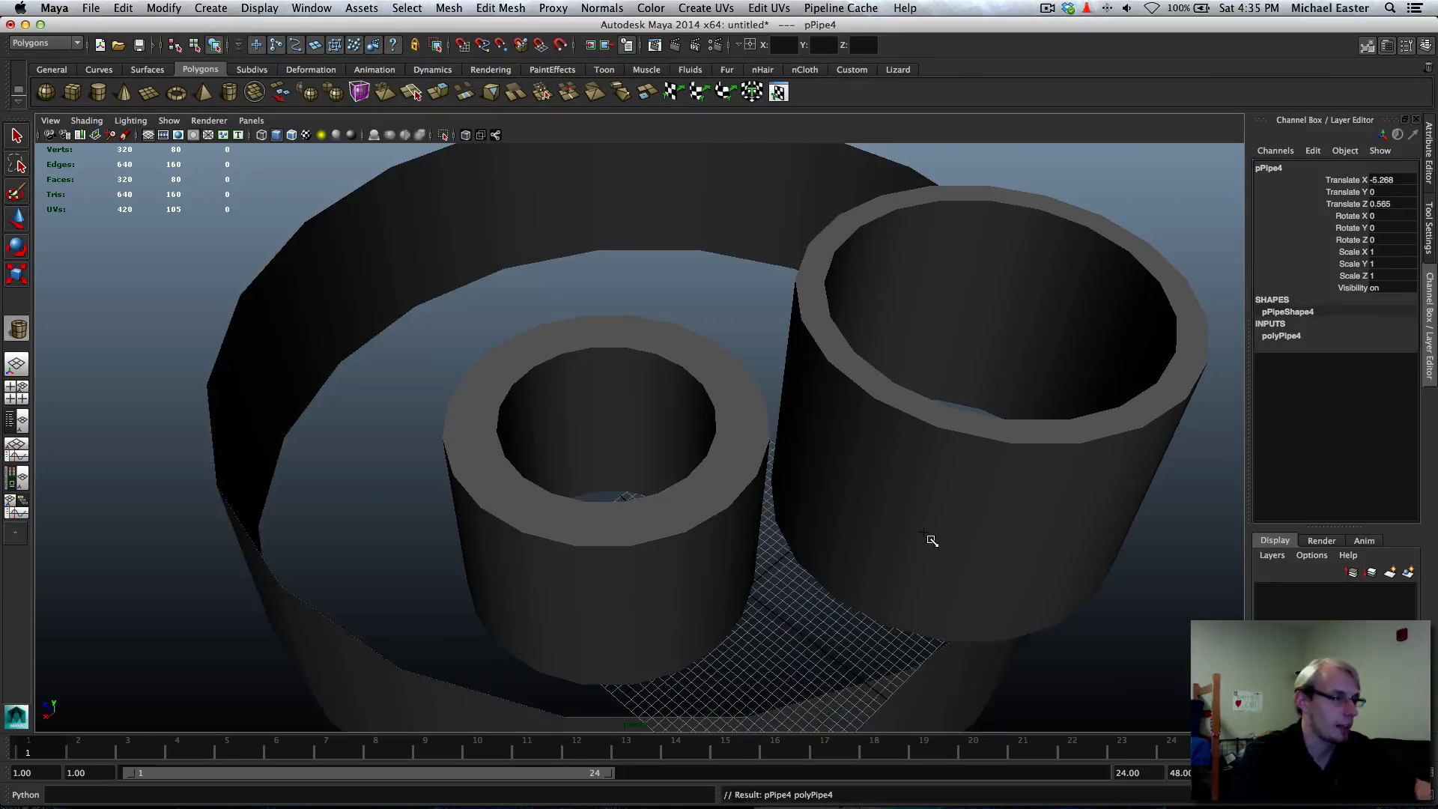
pyautogui.press('z')
pyautogui.press('q')
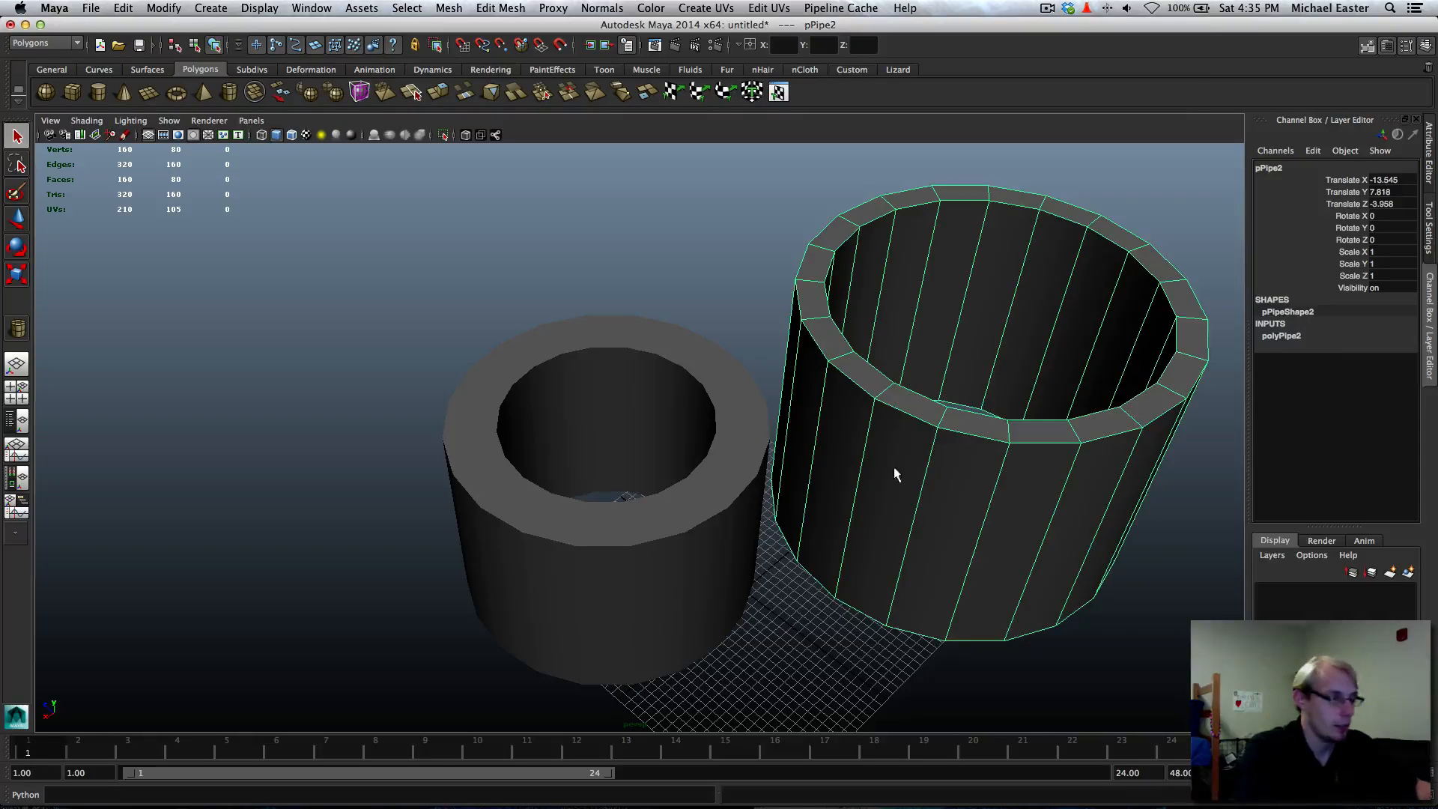
# Undo the creation of the two remaining pipes to clear the scene
pyautogui.press('z')
pyautogui.press('z')
pyautogui.press('z')
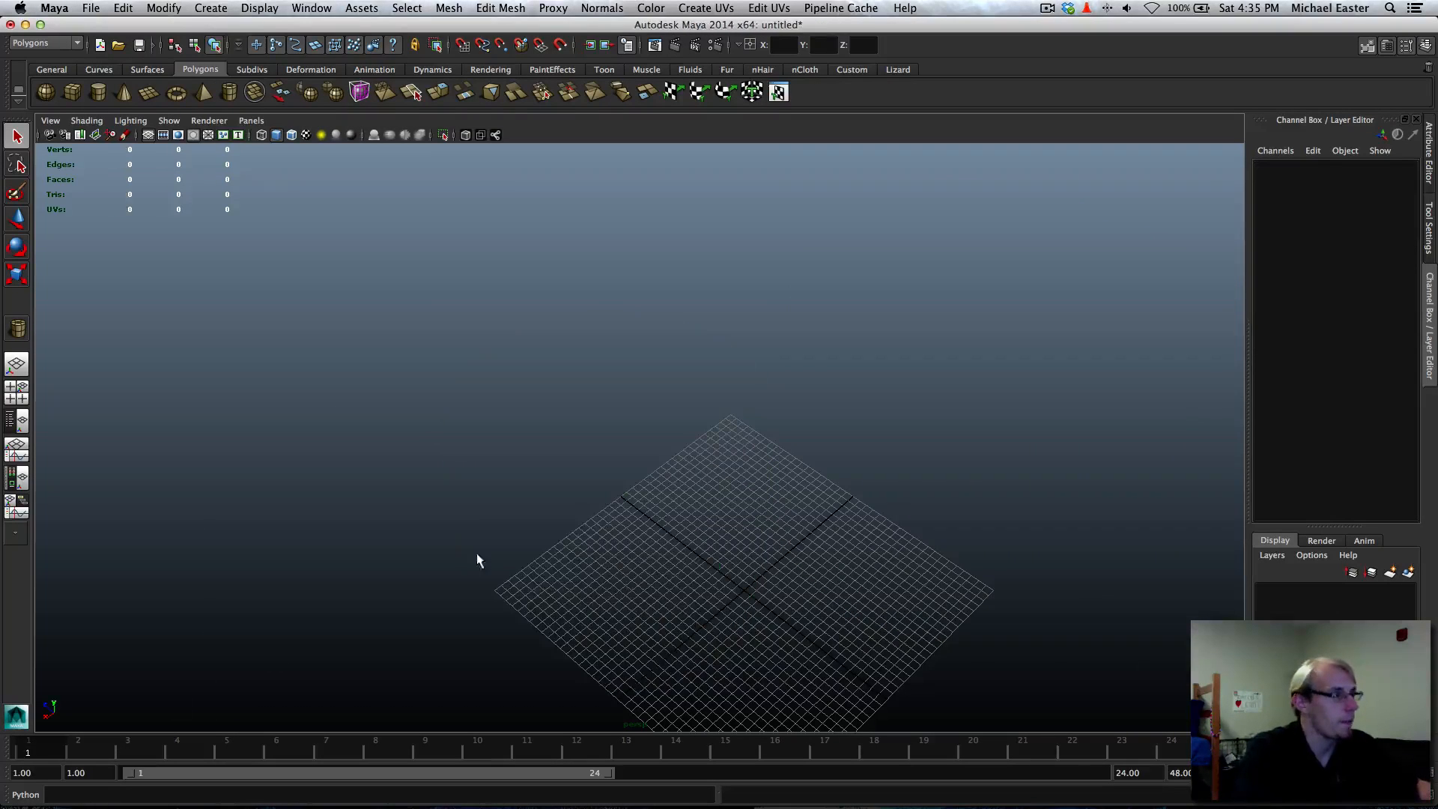
pyautogui.keyDown('alt'); pyautogui.moveTo(476, 553); pyautogui.dragTo(600, 461, button='right'); pyautogui.keyUp('alt')
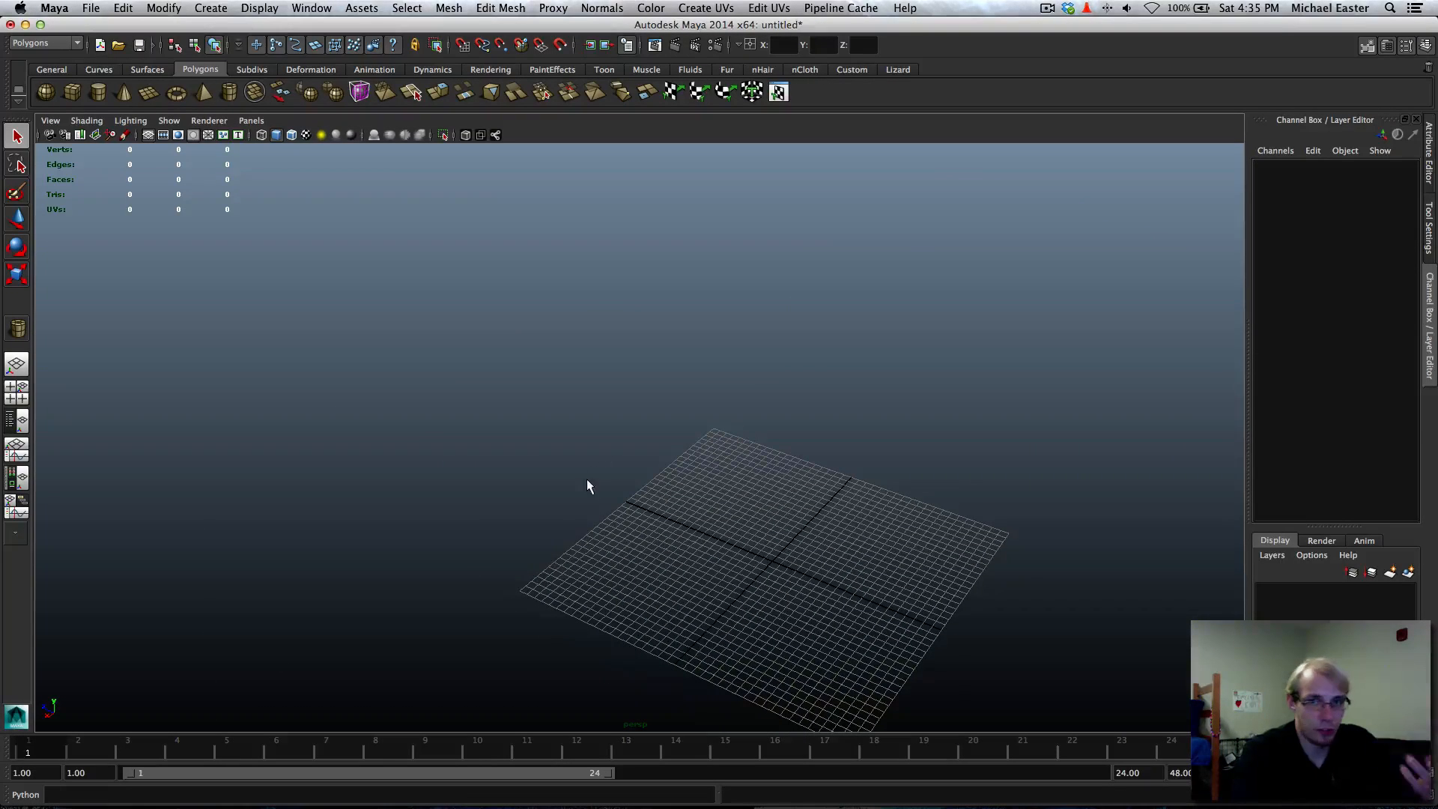
# Create a polygon sphere near the grid centre at about X -1.2, Z 1.45, and leave the creation tool
pyautogui.click(50, 91)
pyautogui.keyDown('alt'); pyautogui.moveTo(674, 466); pyautogui.dragTo(684, 529); pyautogui.keyUp('alt')
pyautogui.keyDown('alt'); pyautogui.moveTo(561, 440); pyautogui.dragTo(711, 460); pyautogui.keyUp('alt')
pyautogui.press('q')
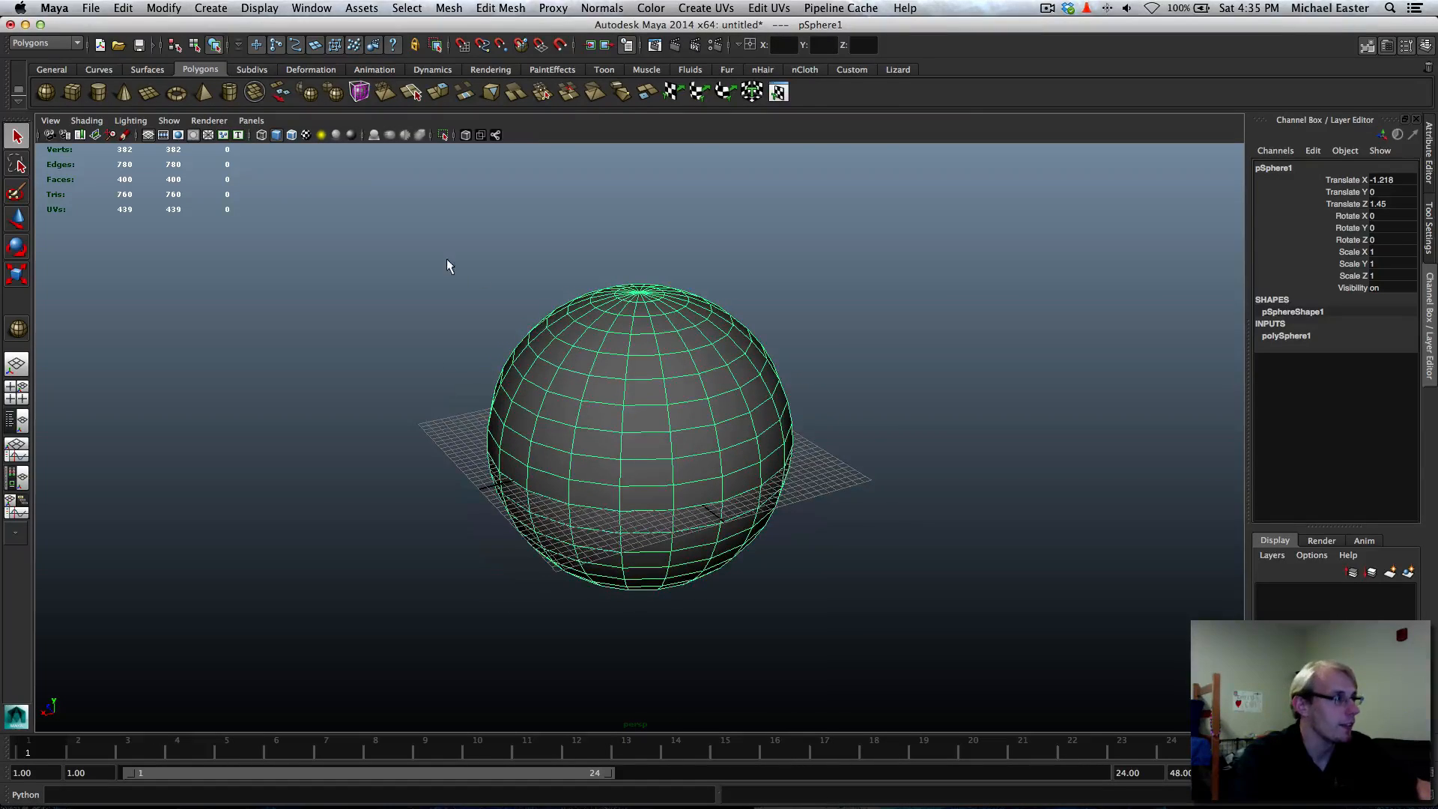
# Render the current frame of the sphere from the perspective camera, check the image, and close the render view
pyautogui.keyDown('alt'); pyautogui.moveTo(447, 266); pyautogui.dragTo(669, 449); pyautogui.keyUp('alt')
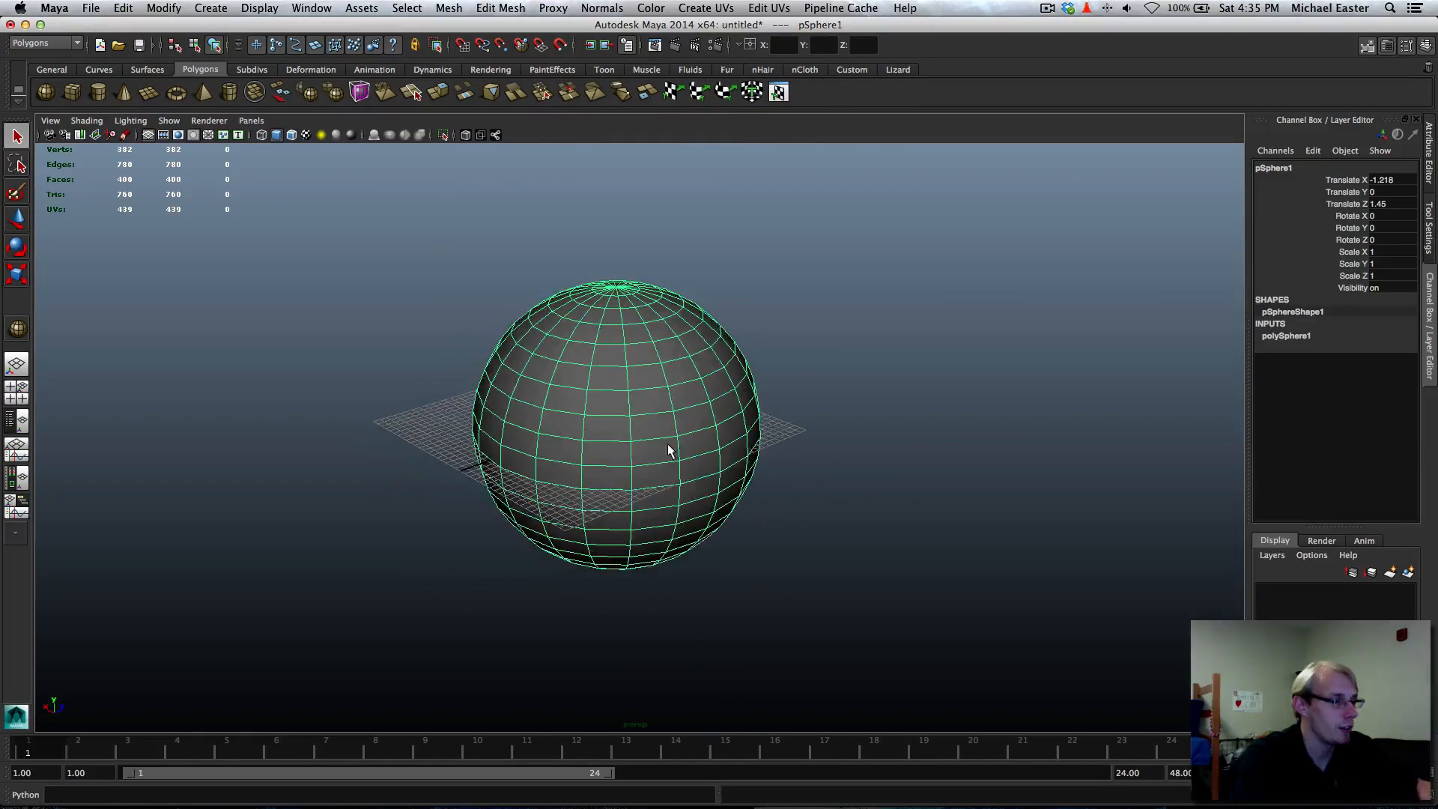
pyautogui.click(675, 46)
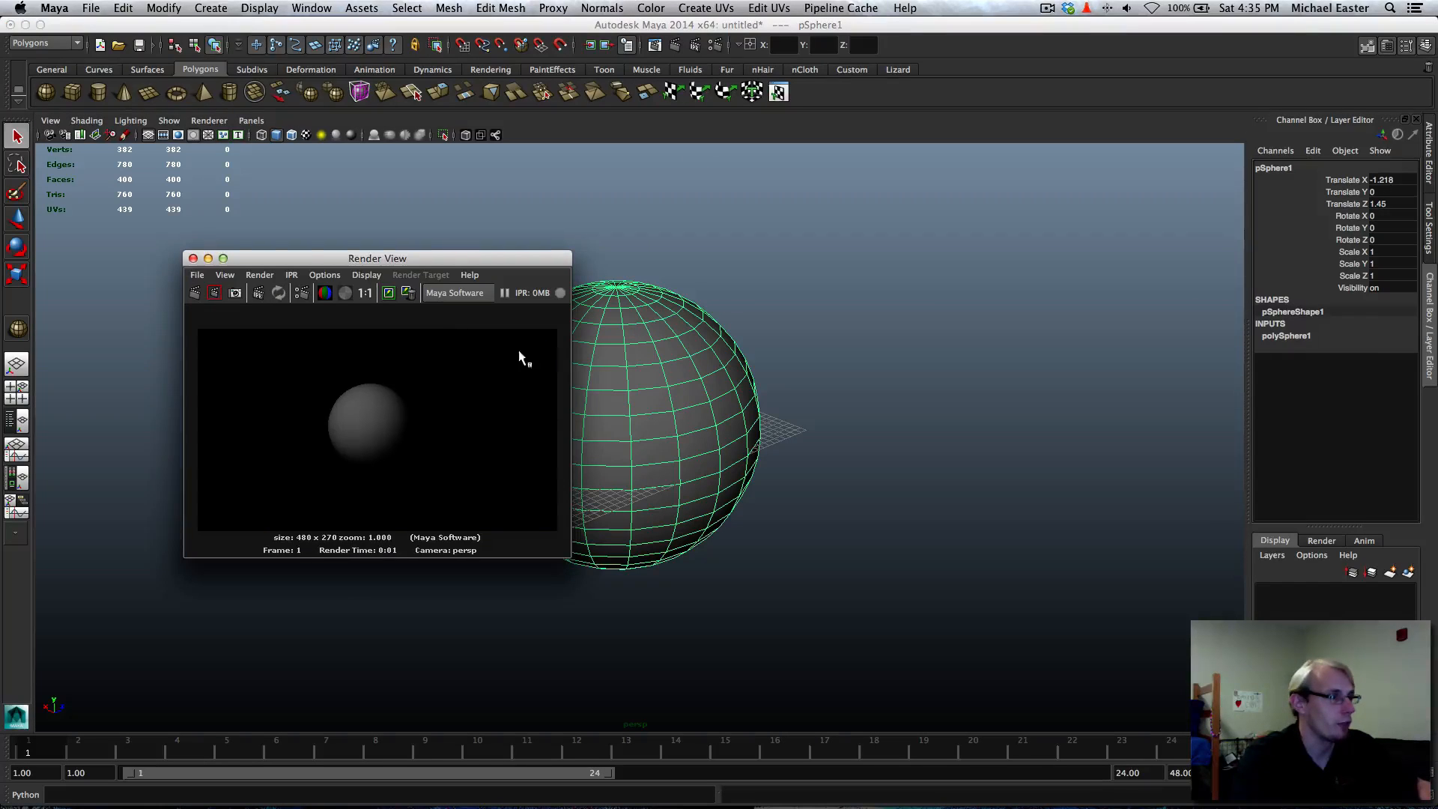
pyautogui.click(677, 46)
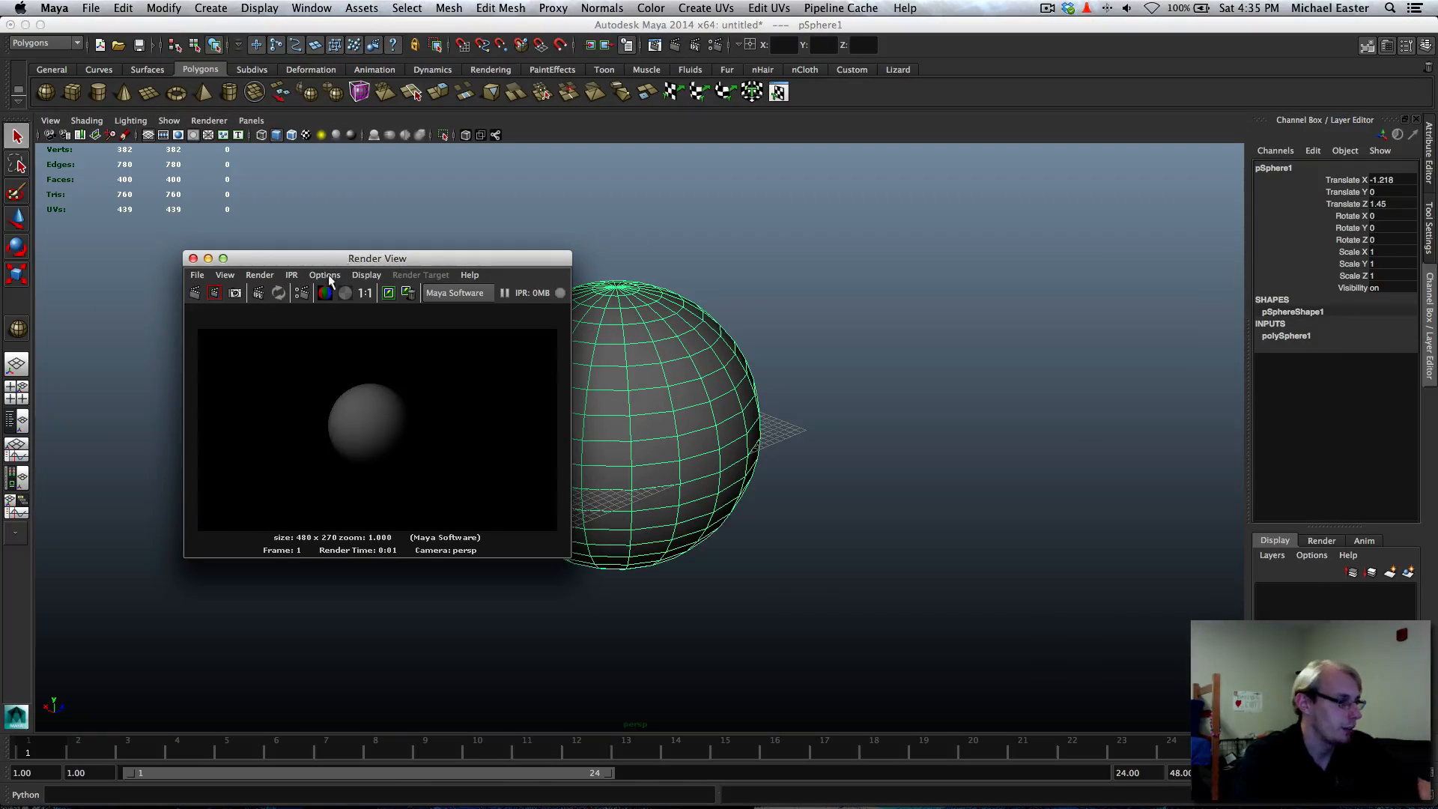
pyautogui.moveTo(274, 262); pyautogui.dragTo(465, 175)
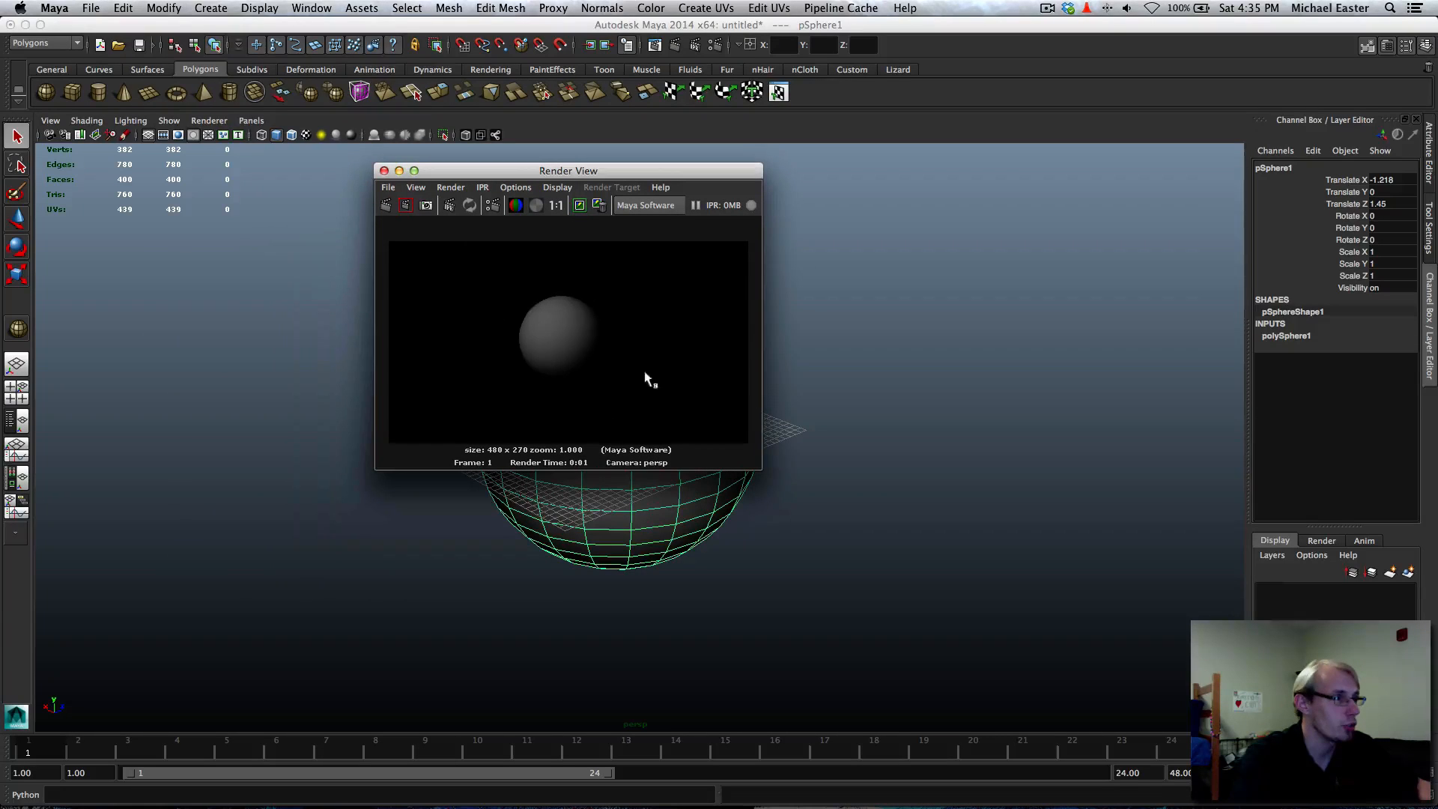
pyautogui.click(383, 172)
pyautogui.keyDown('alt'); pyautogui.moveTo(360, 317); pyautogui.dragTo(419, 321); pyautogui.keyUp('alt')
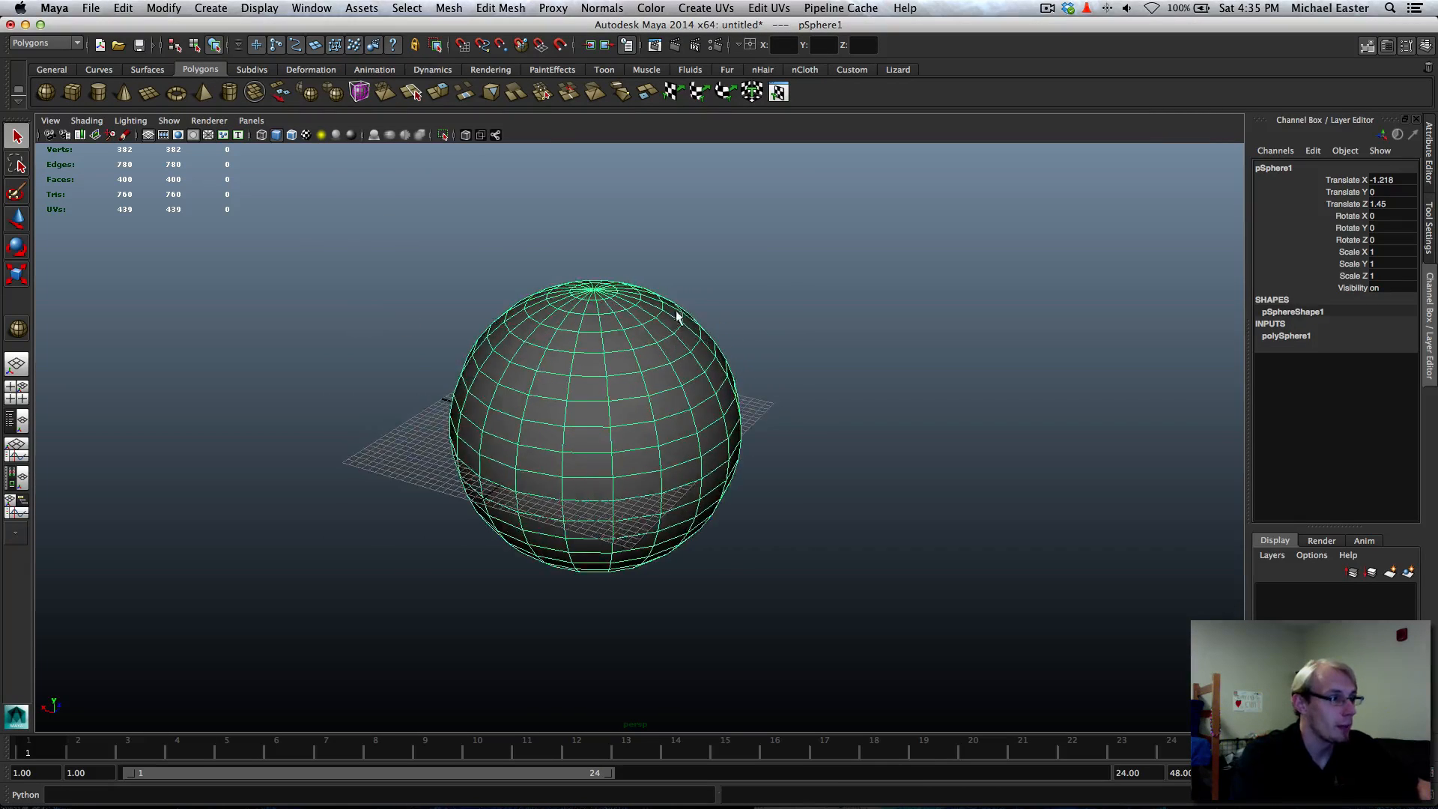
pyautogui.keyDown('alt'); pyautogui.moveTo(673, 417); pyautogui.dragTo(596, 486, button='middle'); pyautogui.keyUp('alt')
pyautogui.keyDown('alt'); pyautogui.moveTo(502, 468); pyautogui.dragTo(618, 413, button='middle'); pyautogui.keyUp('alt')
pyautogui.keyDown('alt'); pyautogui.moveTo(618, 412); pyautogui.dragTo(534, 413); pyautogui.keyUp('alt')
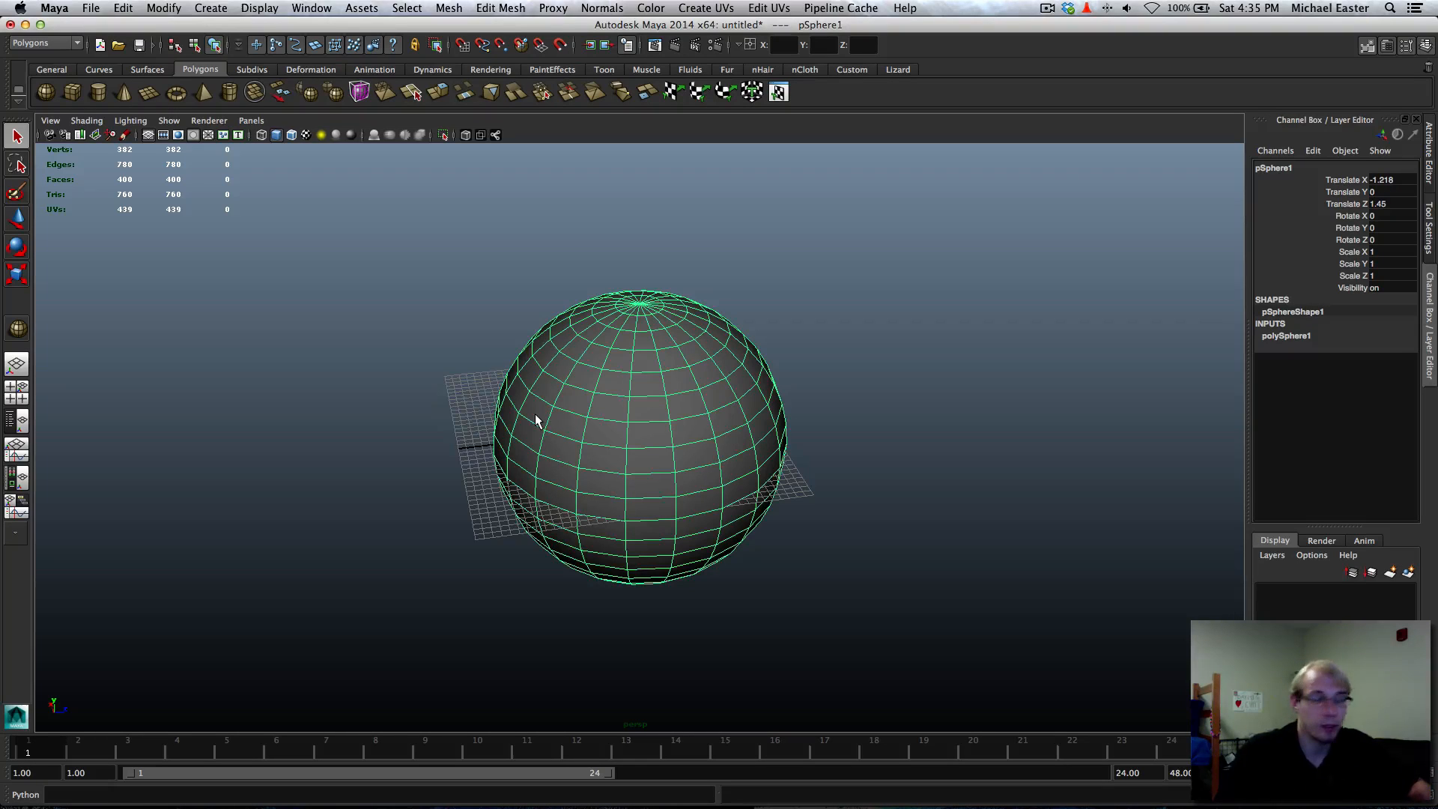
# Examine the sphere's creation inputs and its polygon counts in the heads-up display with the sphere selected and deselected
pyautogui.keyDown('alt'); pyautogui.moveTo(699, 385); pyautogui.dragTo(714, 372); pyautogui.keyUp('alt')
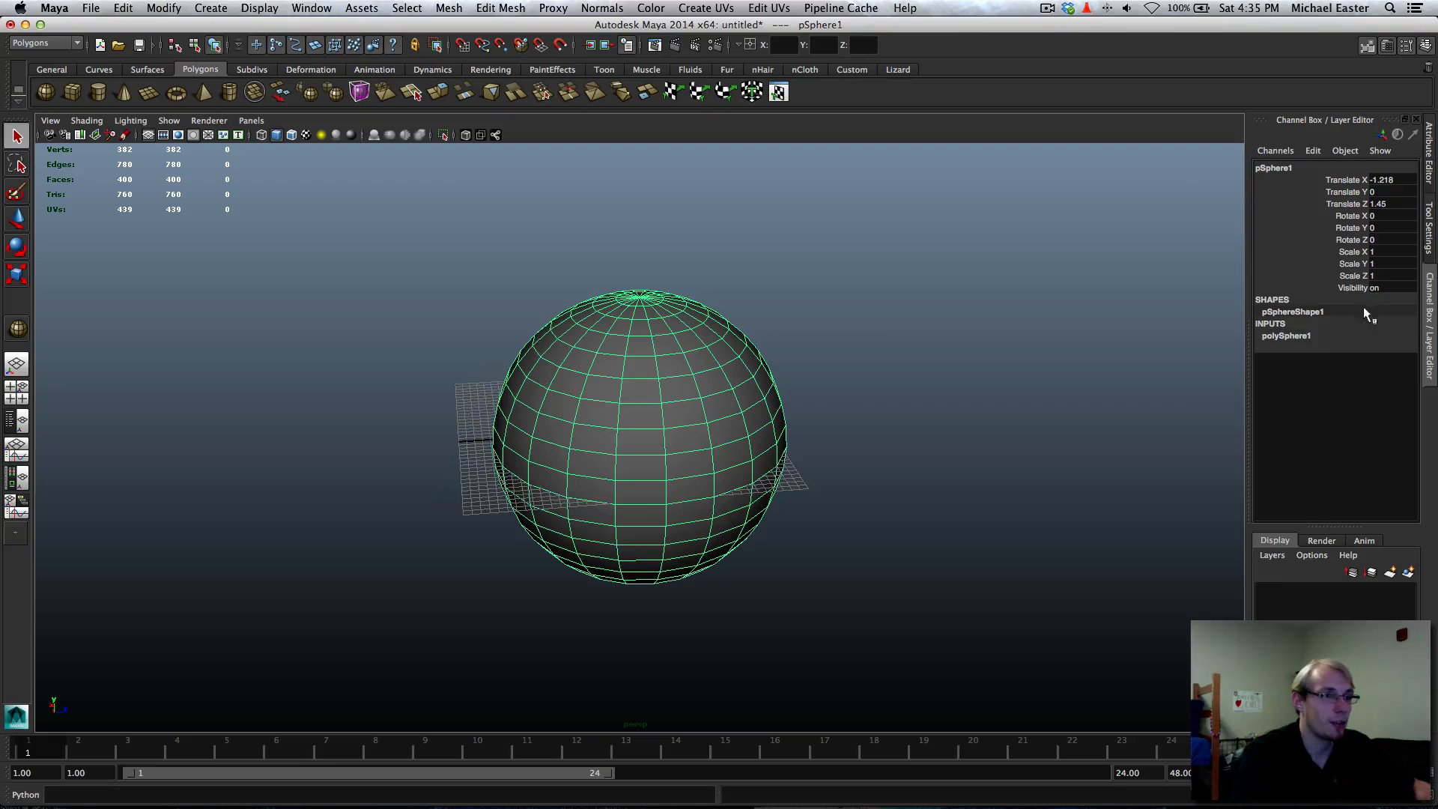
pyautogui.click(1310, 335)
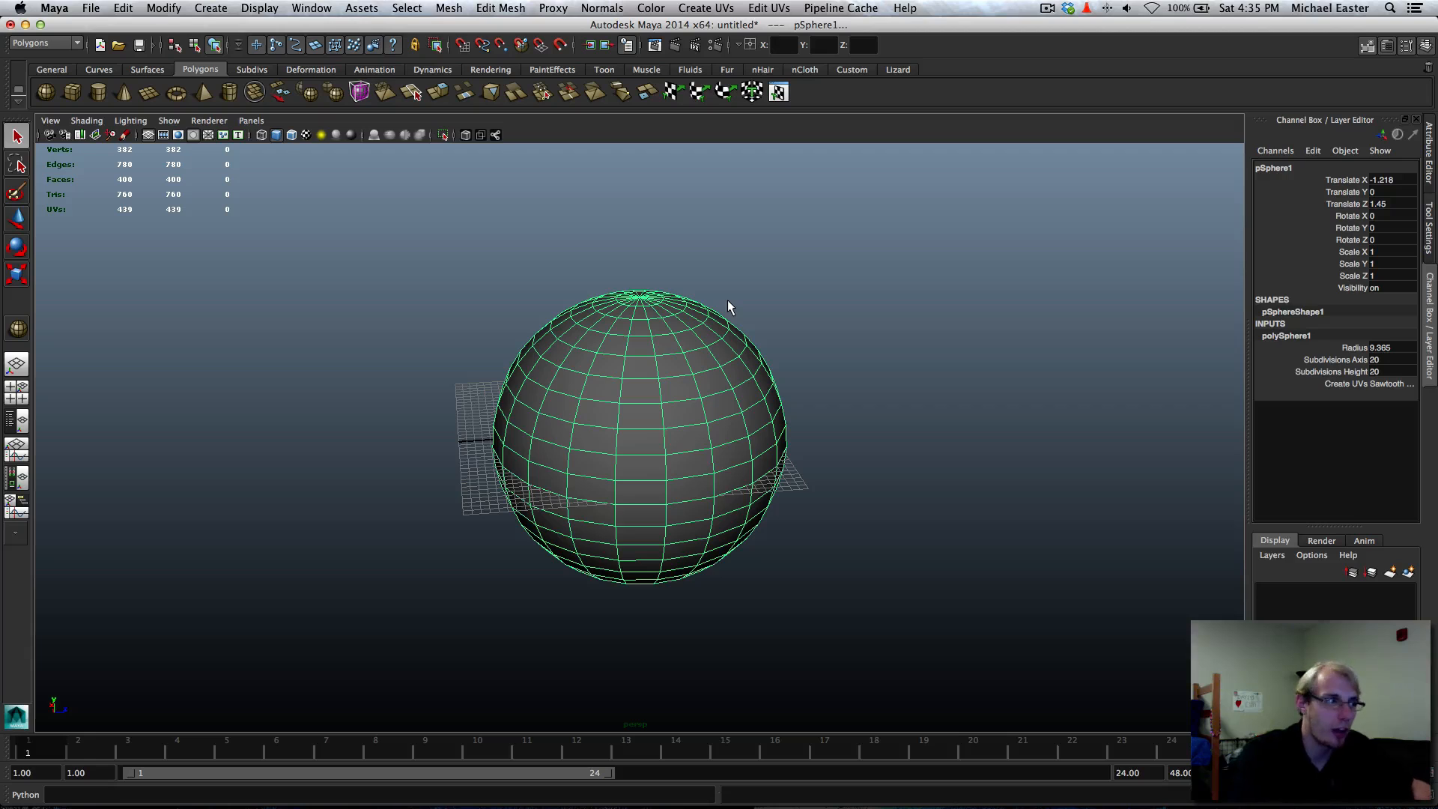
pyautogui.scroll(6, 635, 408)
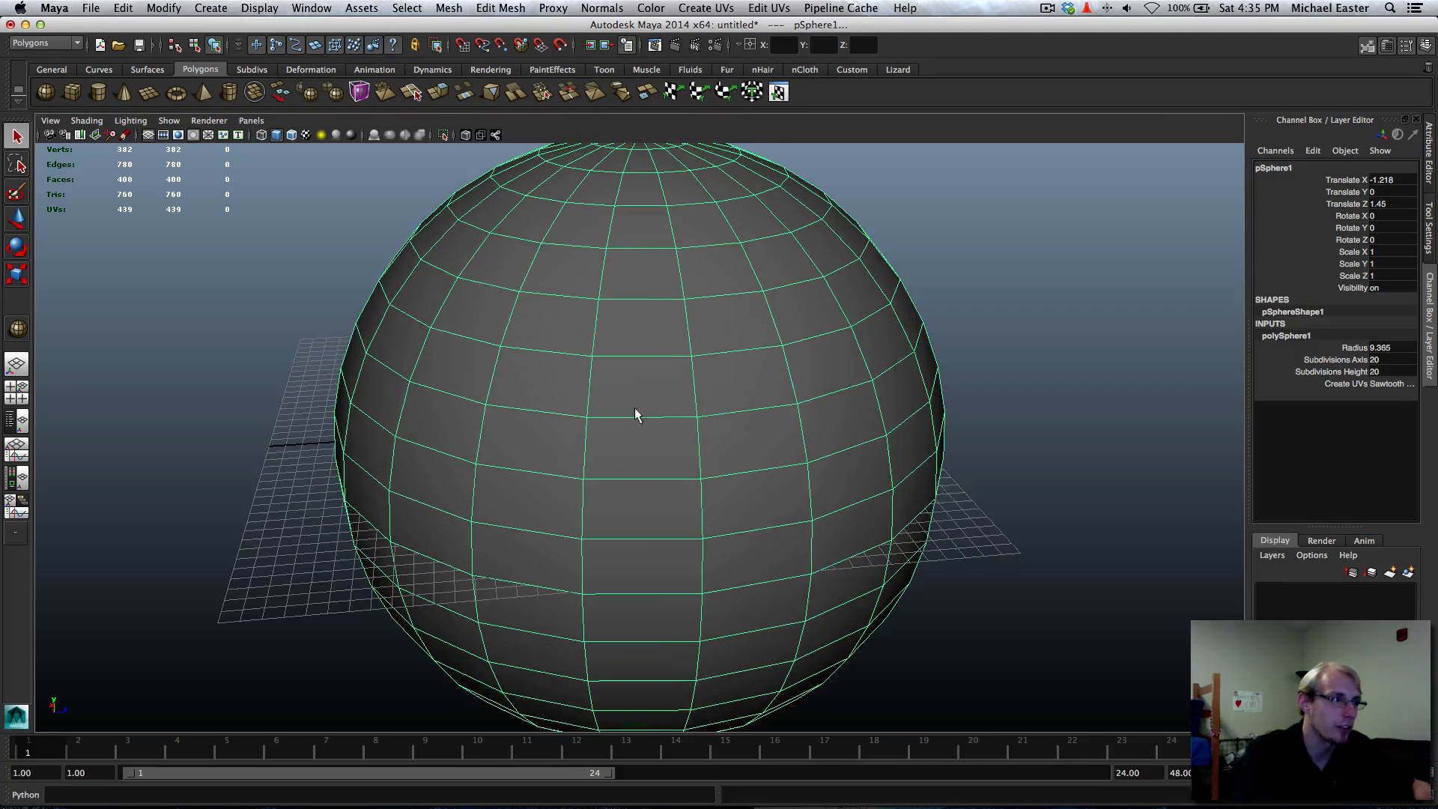
pyautogui.click(102, 199)
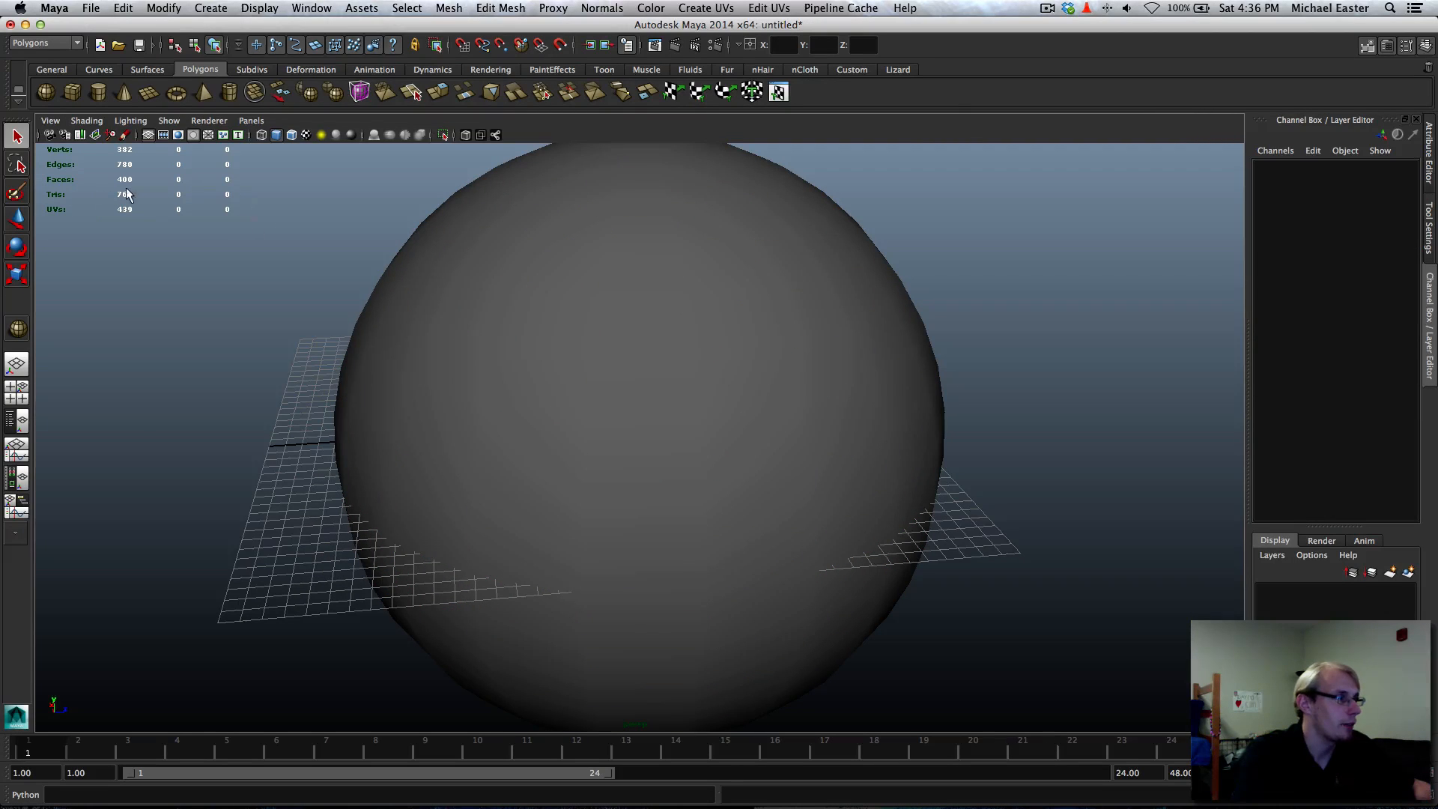
pyautogui.click(546, 231)
pyautogui.keyDown('alt'); pyautogui.moveTo(900, 480); pyautogui.dragTo(852, 448, button='middle'); pyautogui.keyUp('alt')
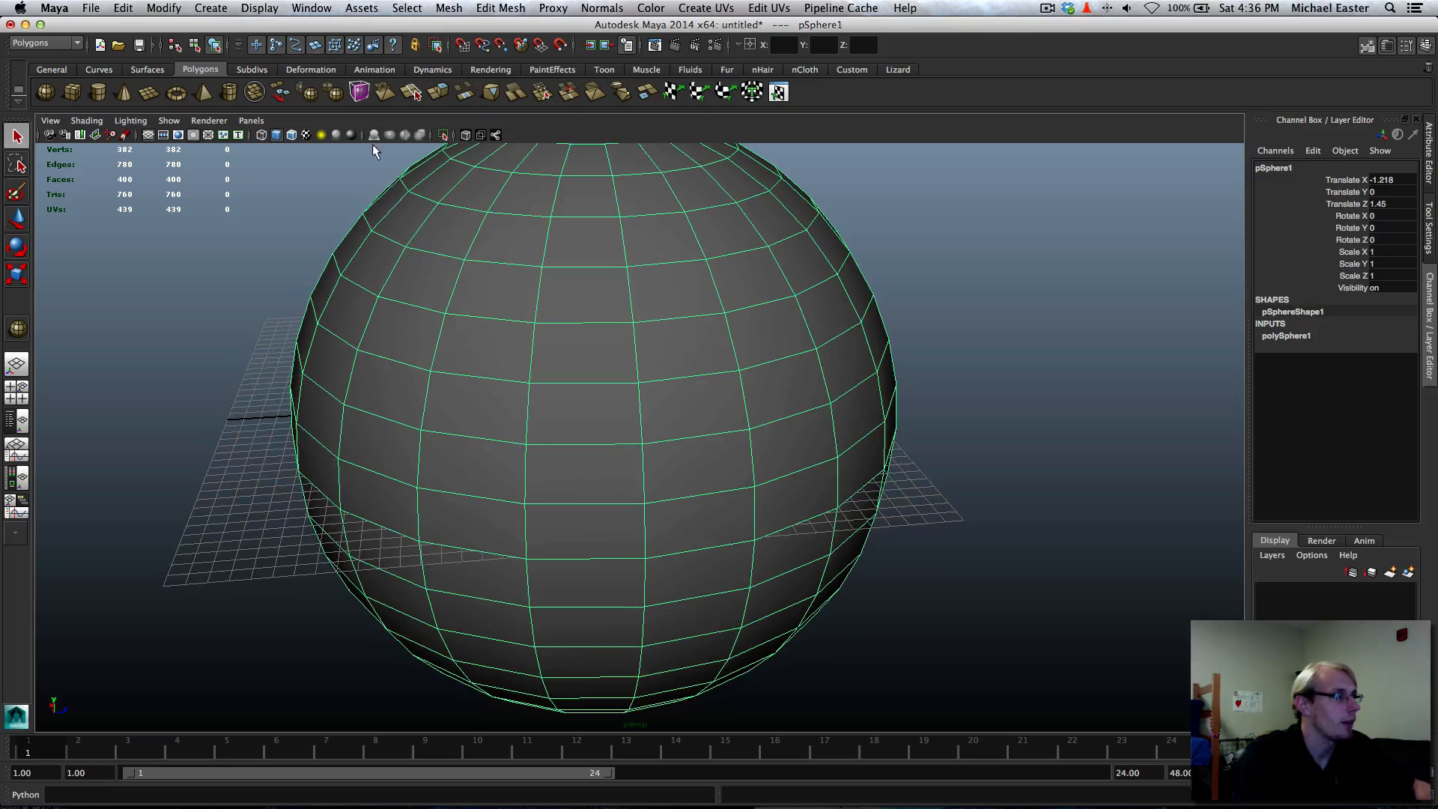
pyautogui.click(258, 8)
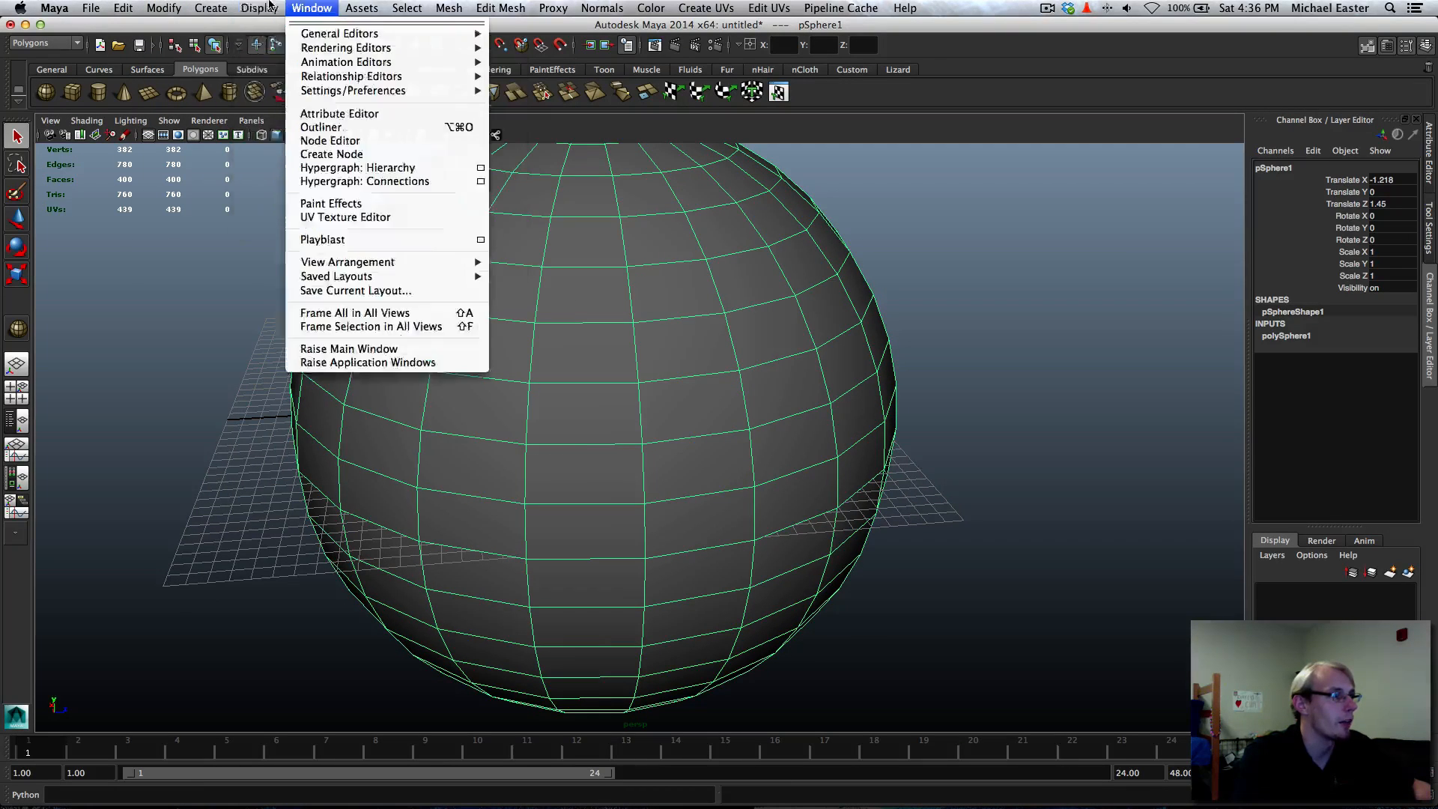
pyautogui.press('Escape')
pyautogui.click(228, 219)
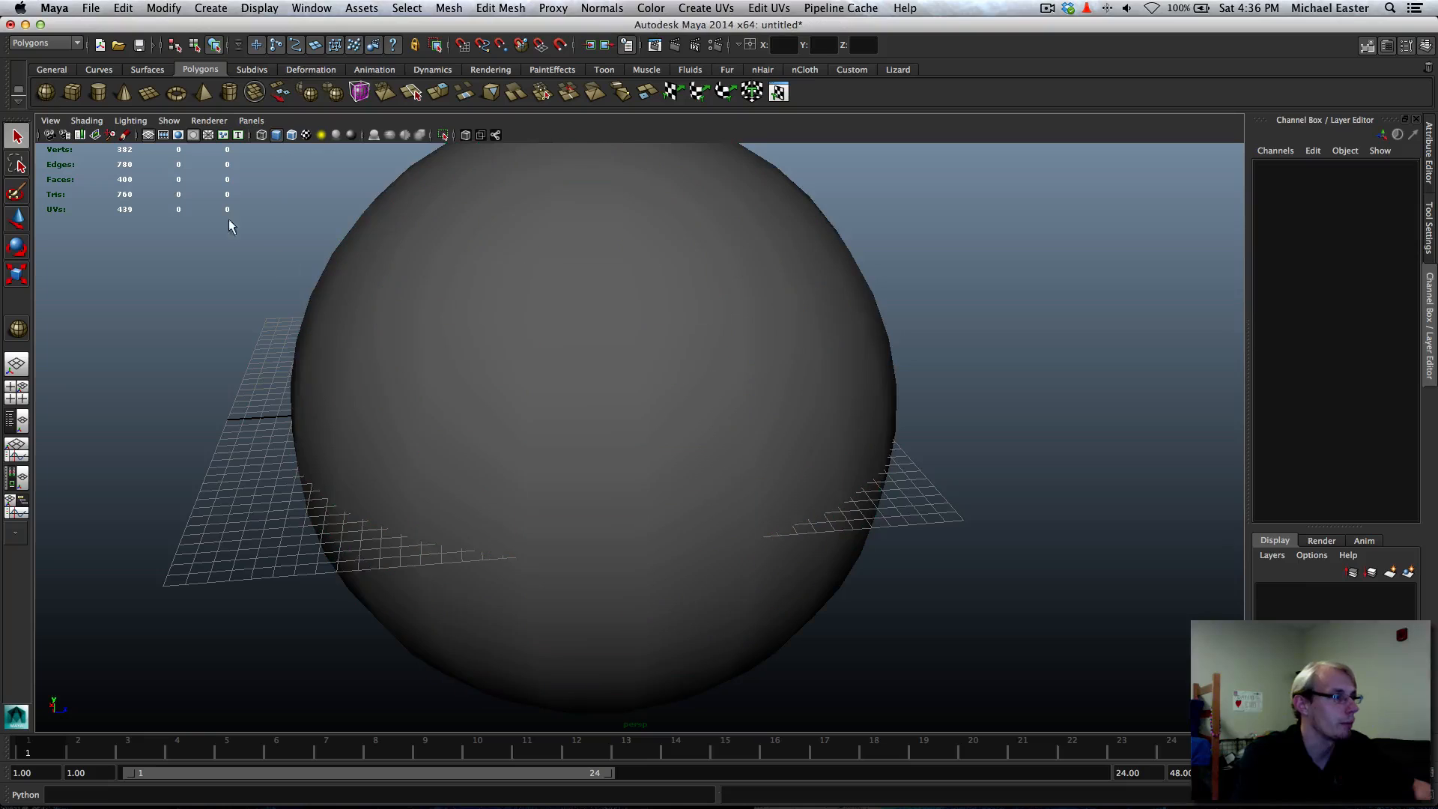
pyautogui.click(389, 258)
pyautogui.scroll(-5, 959, 496)
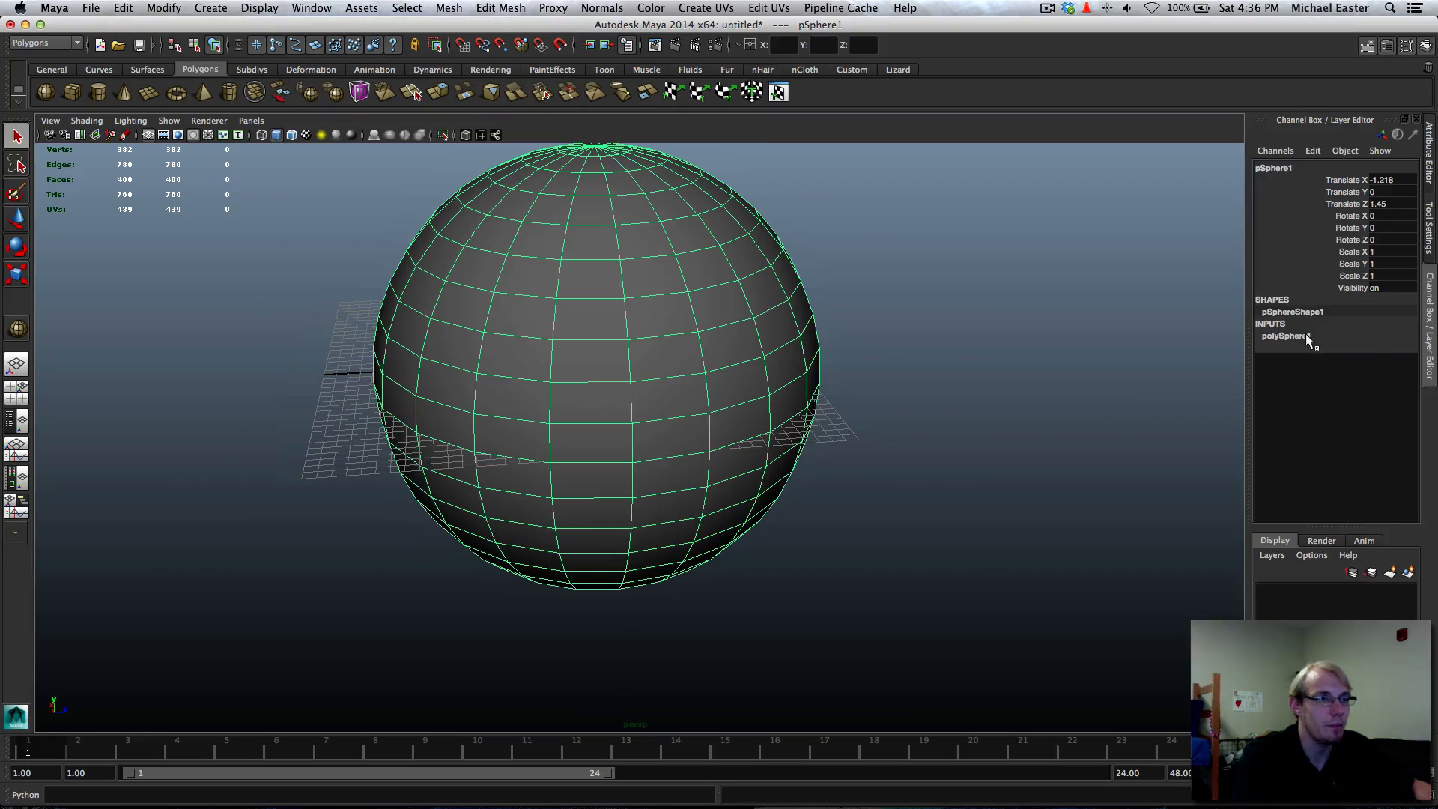
# Switch from the Channel Box to the Tool Settings and back again
pyautogui.click(1305, 338)
pyautogui.click(1122, 321)
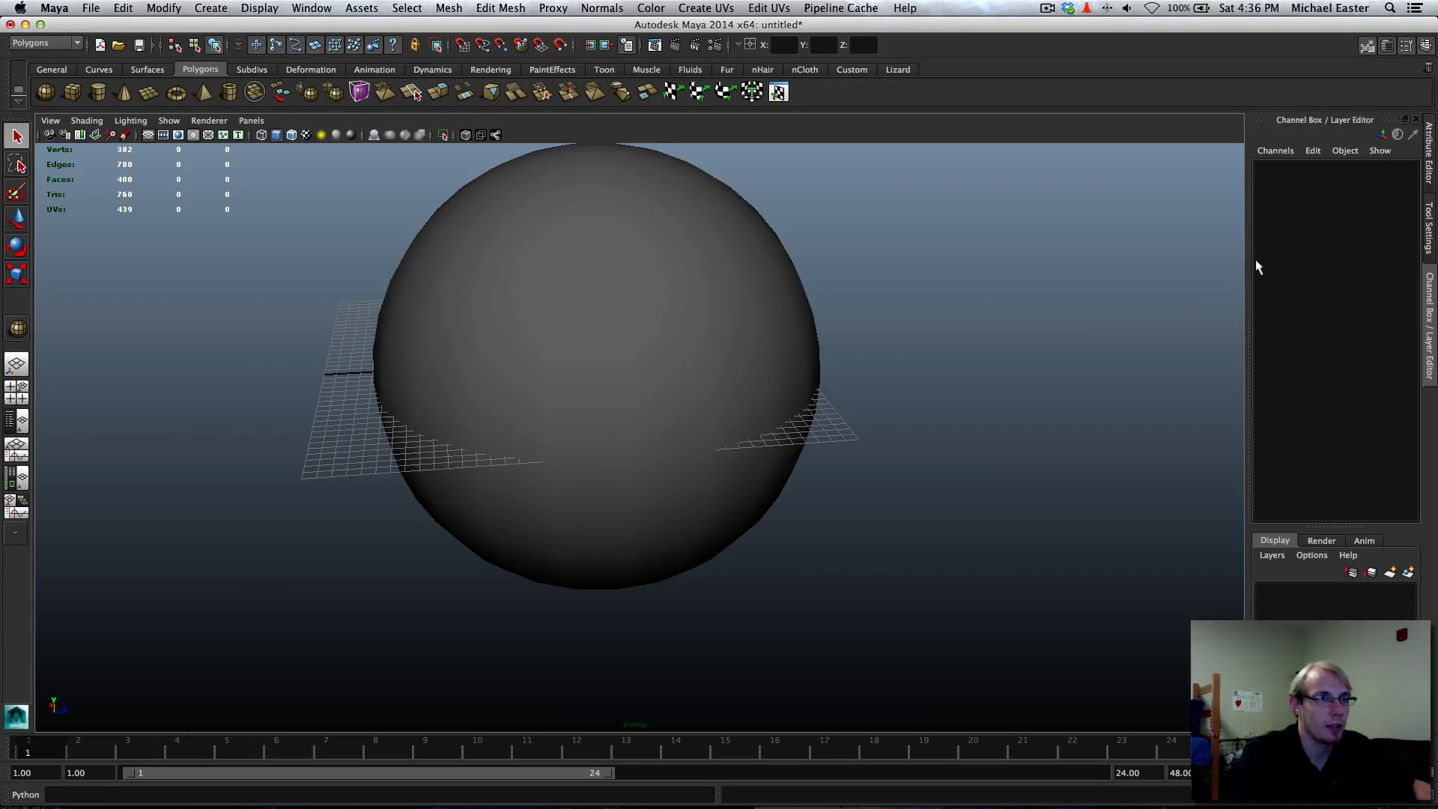
pyautogui.click(1407, 46)
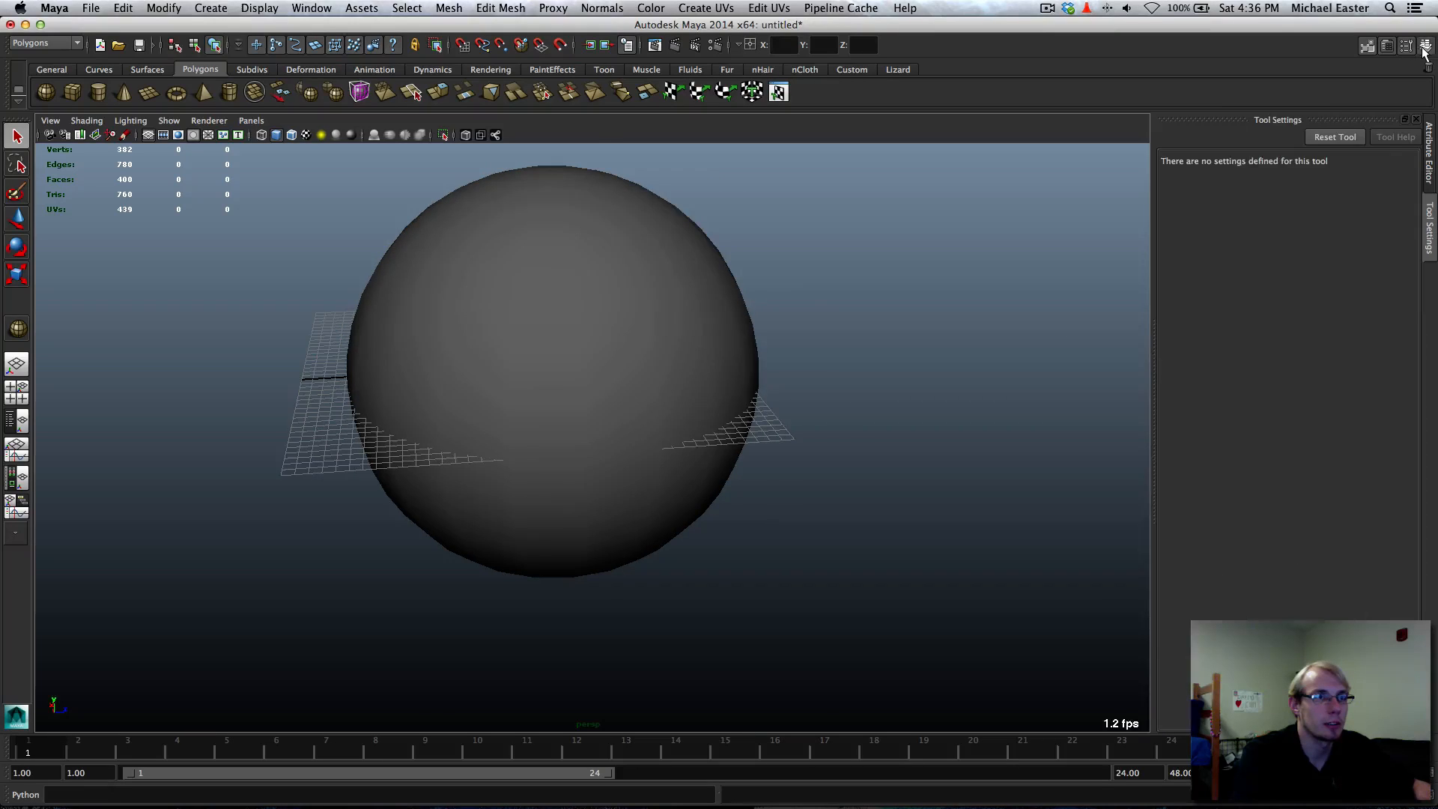
pyautogui.click(1425, 46)
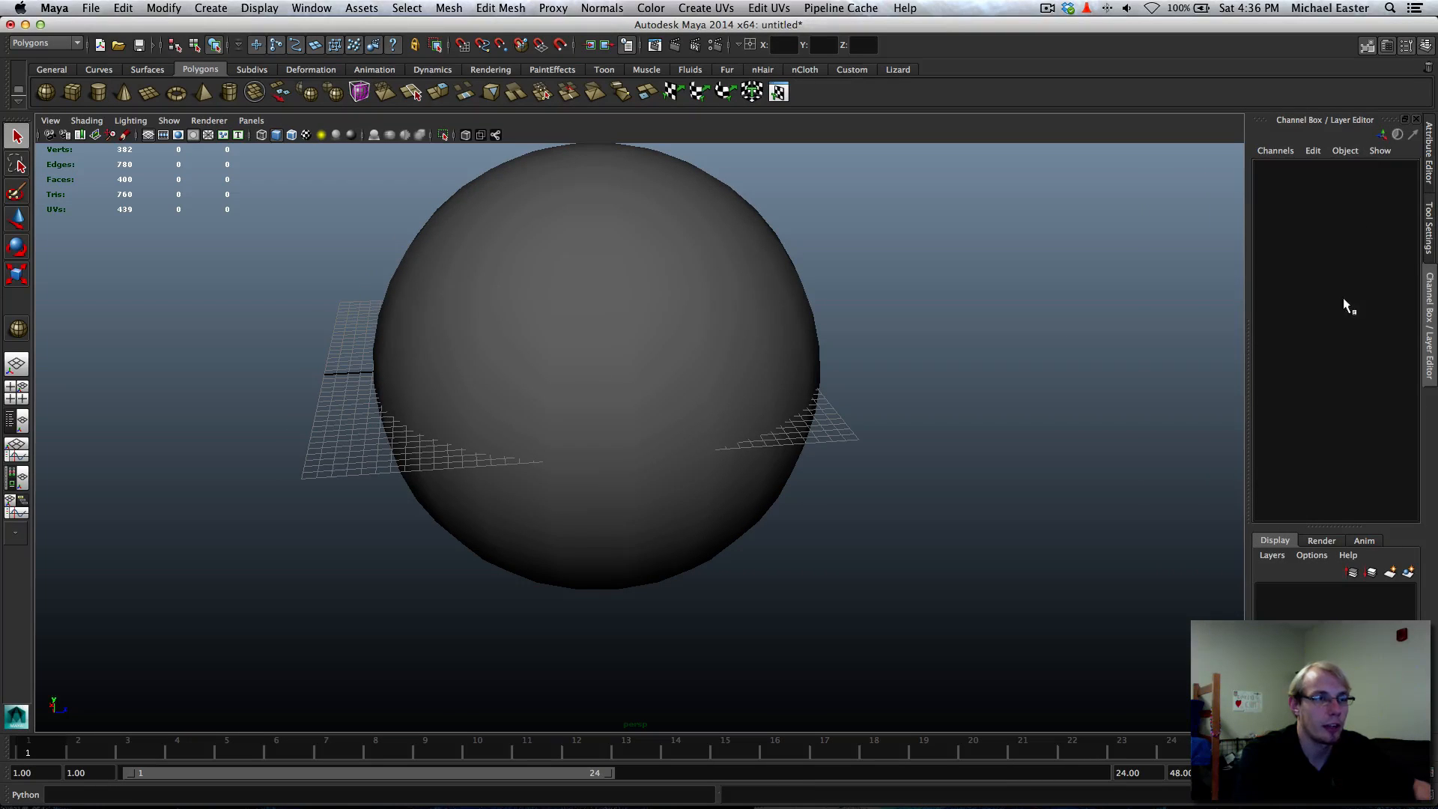
# Set the sphere's Subdivisions Axis to 10 and inspect the coarser mesh
pyautogui.click(758, 518)
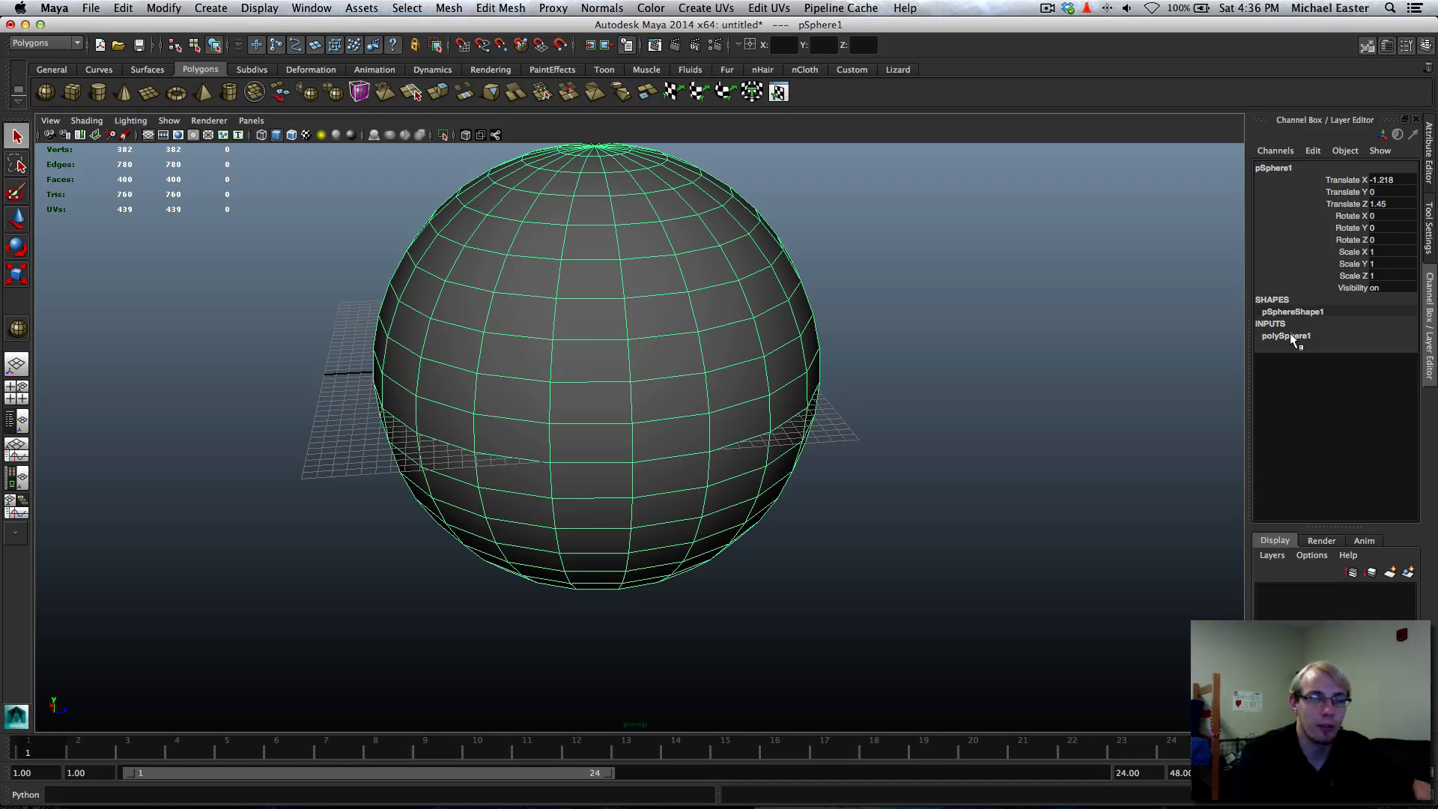
pyautogui.click(1288, 336)
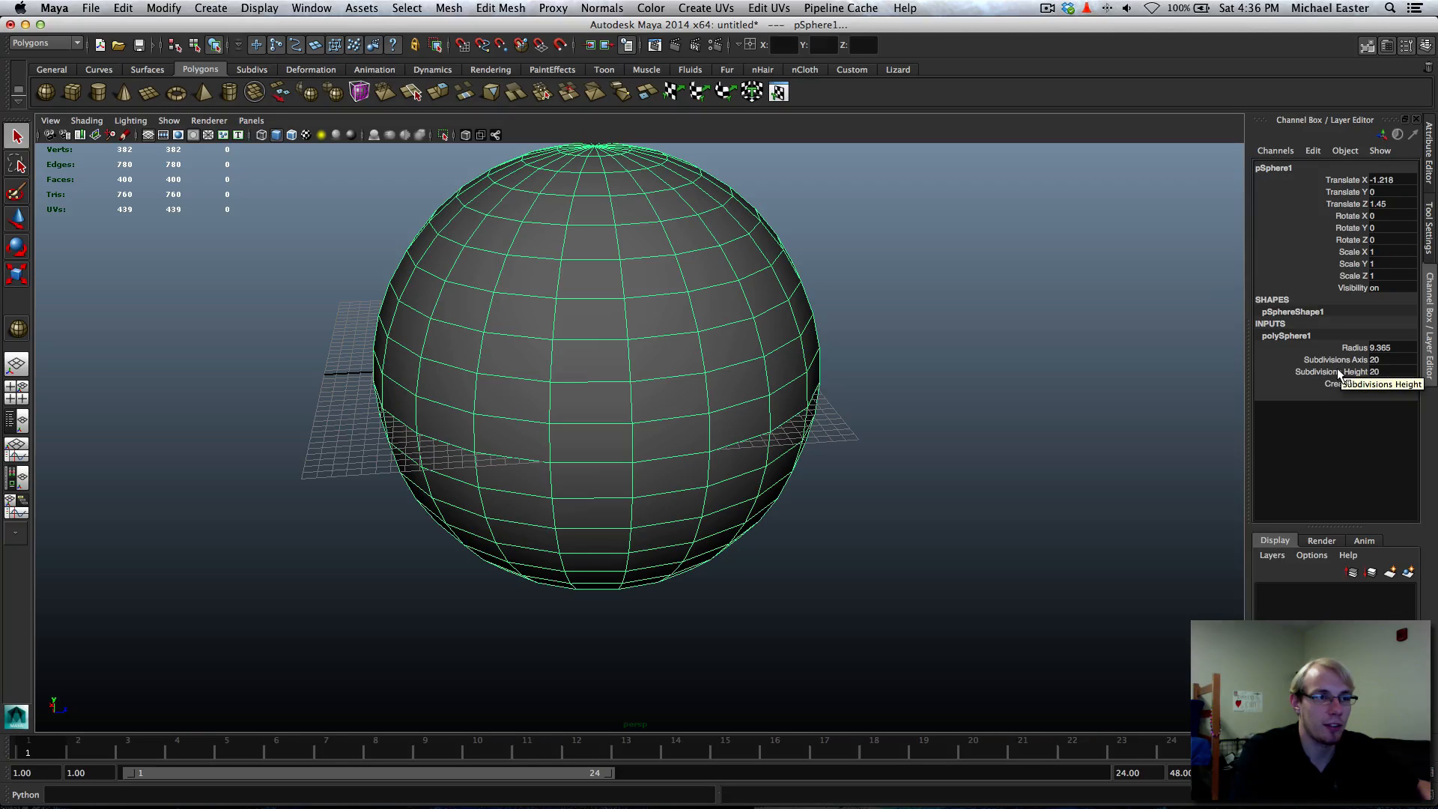
pyautogui.click(1367, 360)
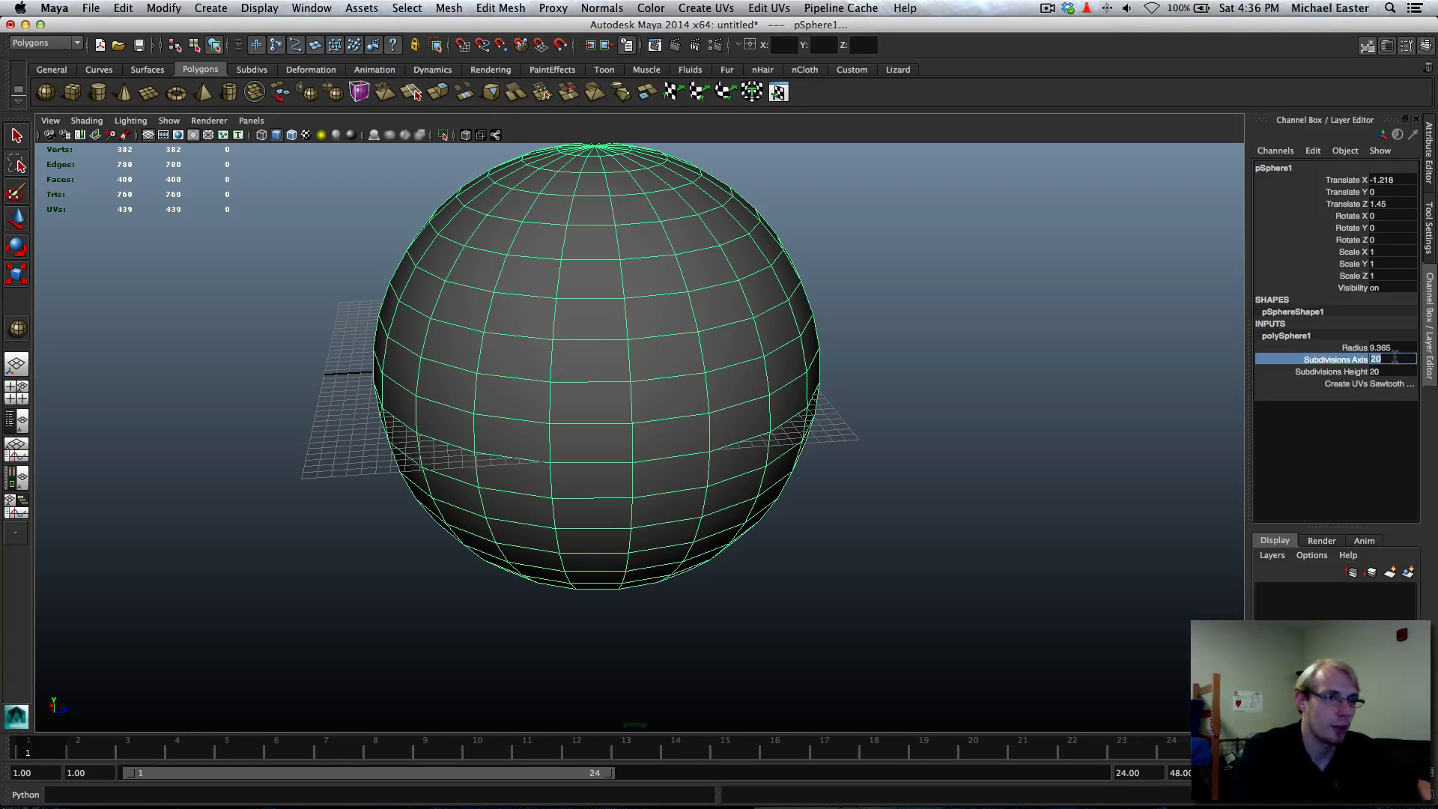
pyautogui.write('1')
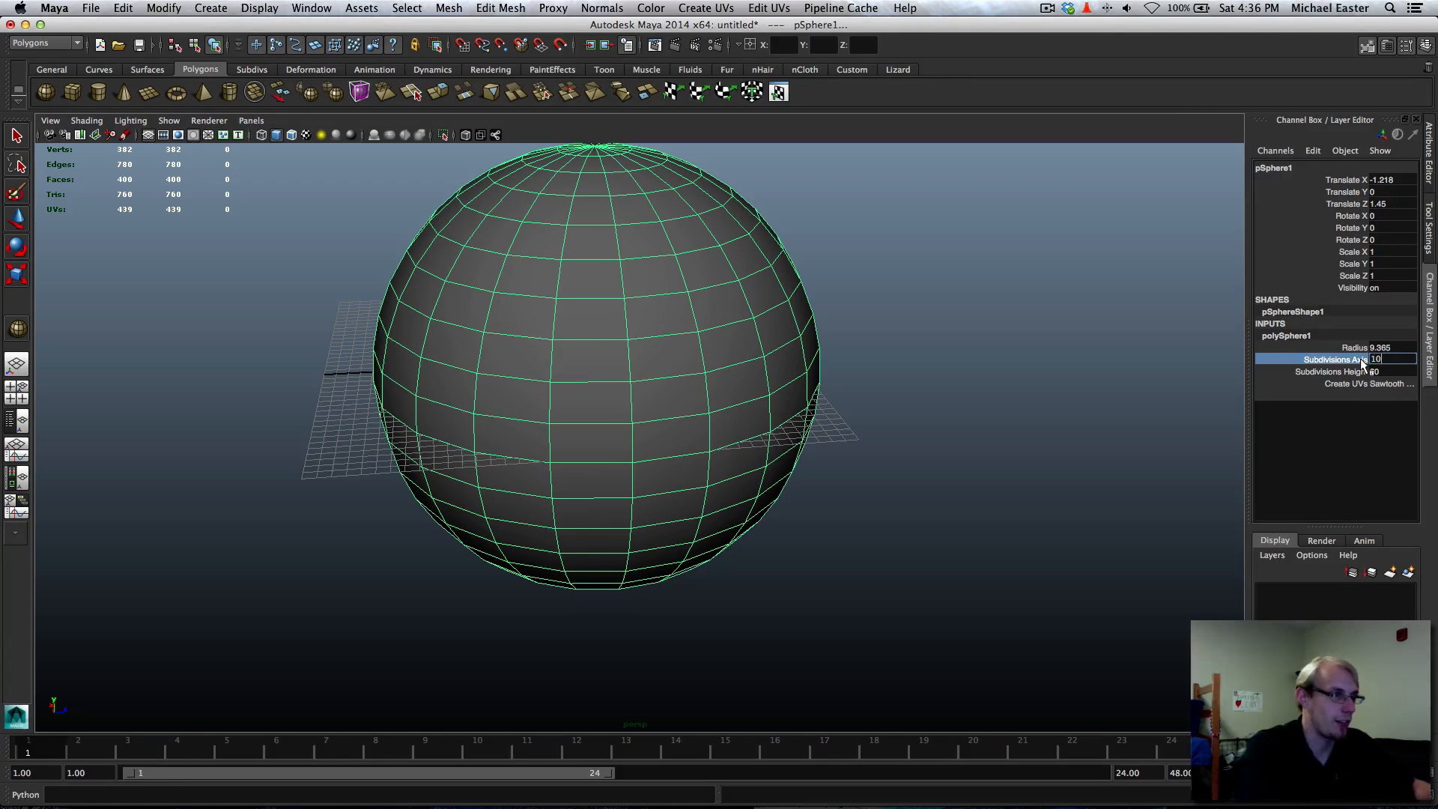
pyautogui.press('Return')
pyautogui.keyDown('alt'); pyautogui.moveTo(702, 308); pyautogui.dragTo(781, 401, button='middle'); pyautogui.keyUp('alt')
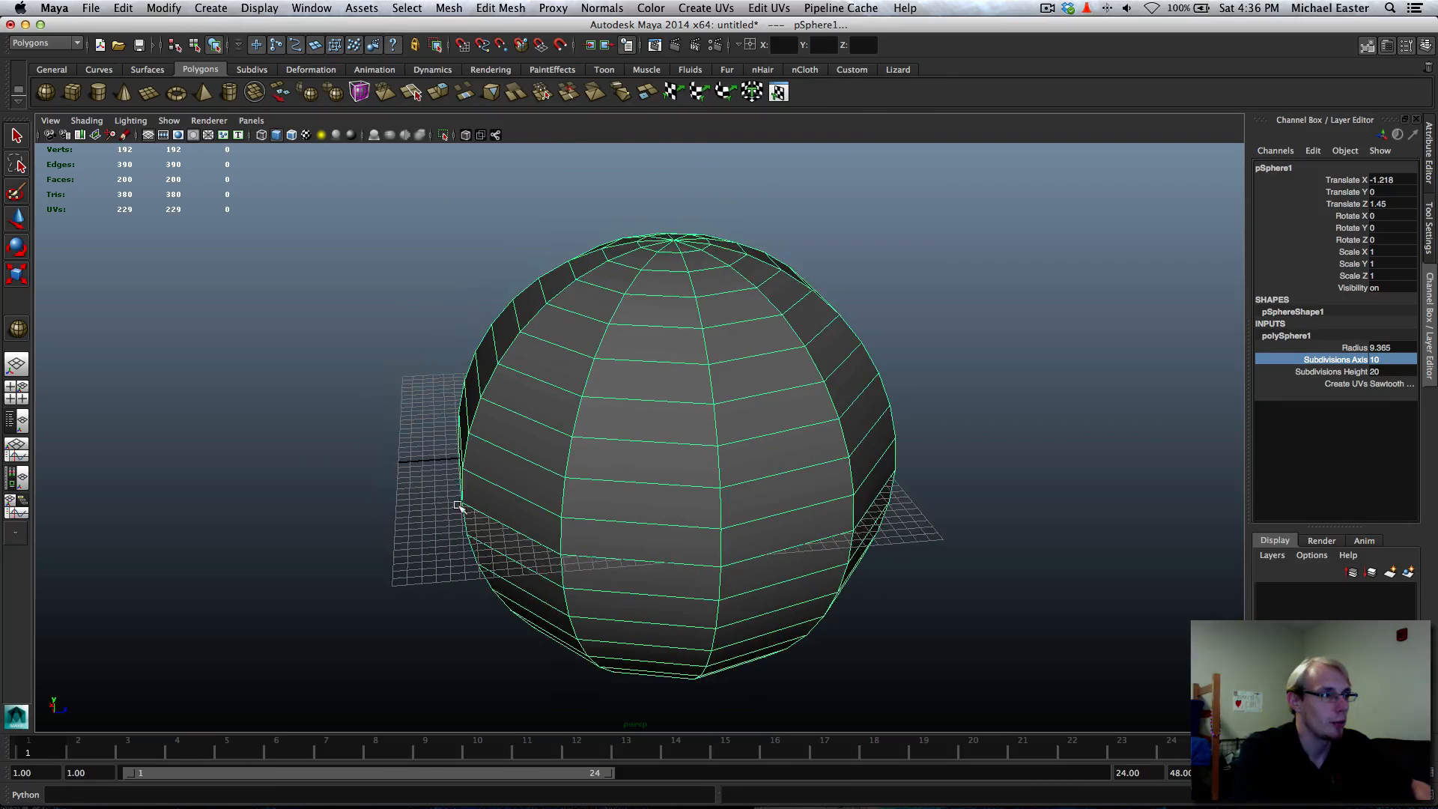
pyautogui.keyDown('alt'); pyautogui.moveTo(742, 601); pyautogui.dragTo(722, 595); pyautogui.keyUp('alt')
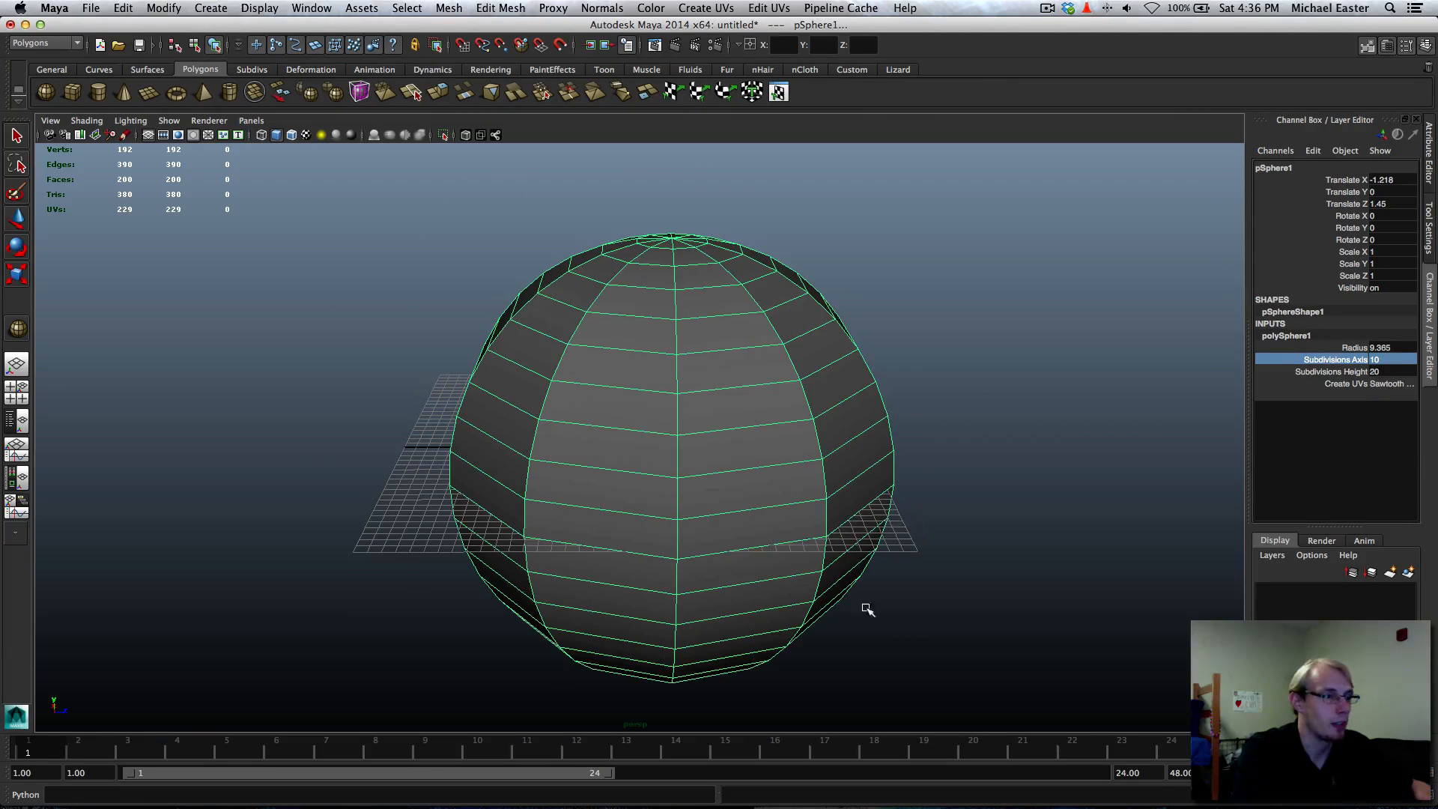
# Set the sphere's Subdivisions Height to 10 and inspect the faceted result from another angle
pyautogui.click(1385, 373)
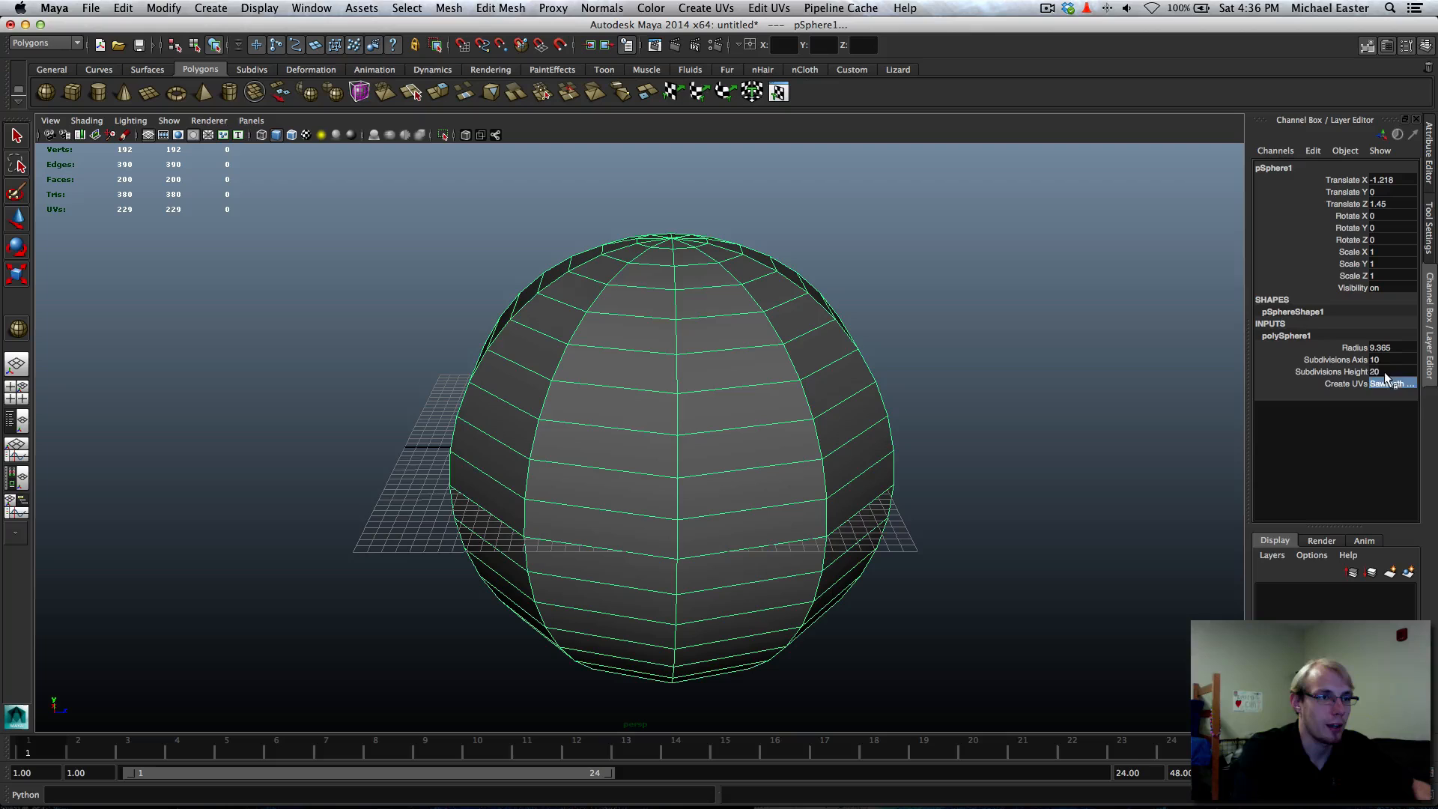
pyautogui.click(1385, 372)
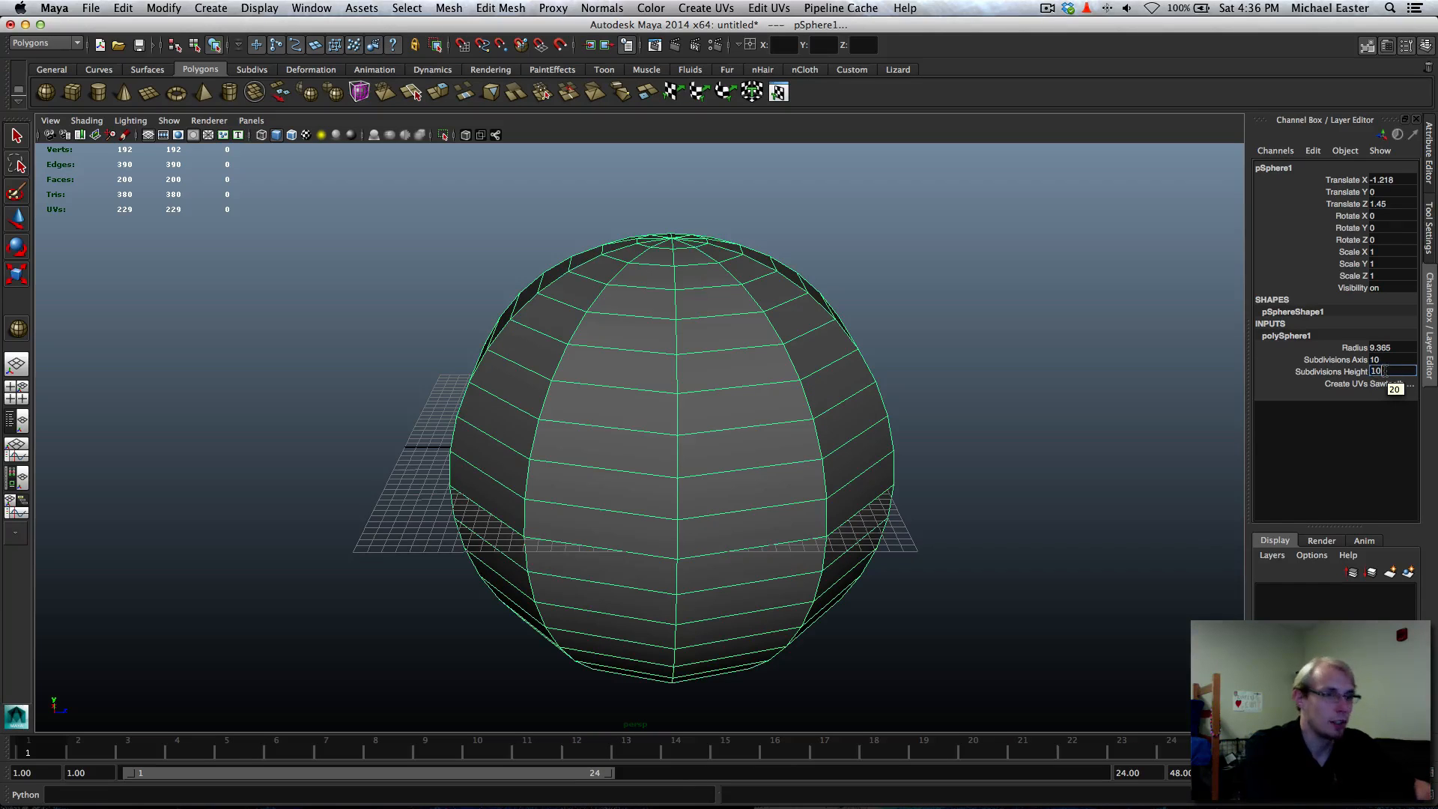
pyautogui.press('Return')
pyautogui.keyDown('alt'); pyautogui.moveTo(1031, 466); pyautogui.dragTo(797, 447); pyautogui.keyUp('alt')
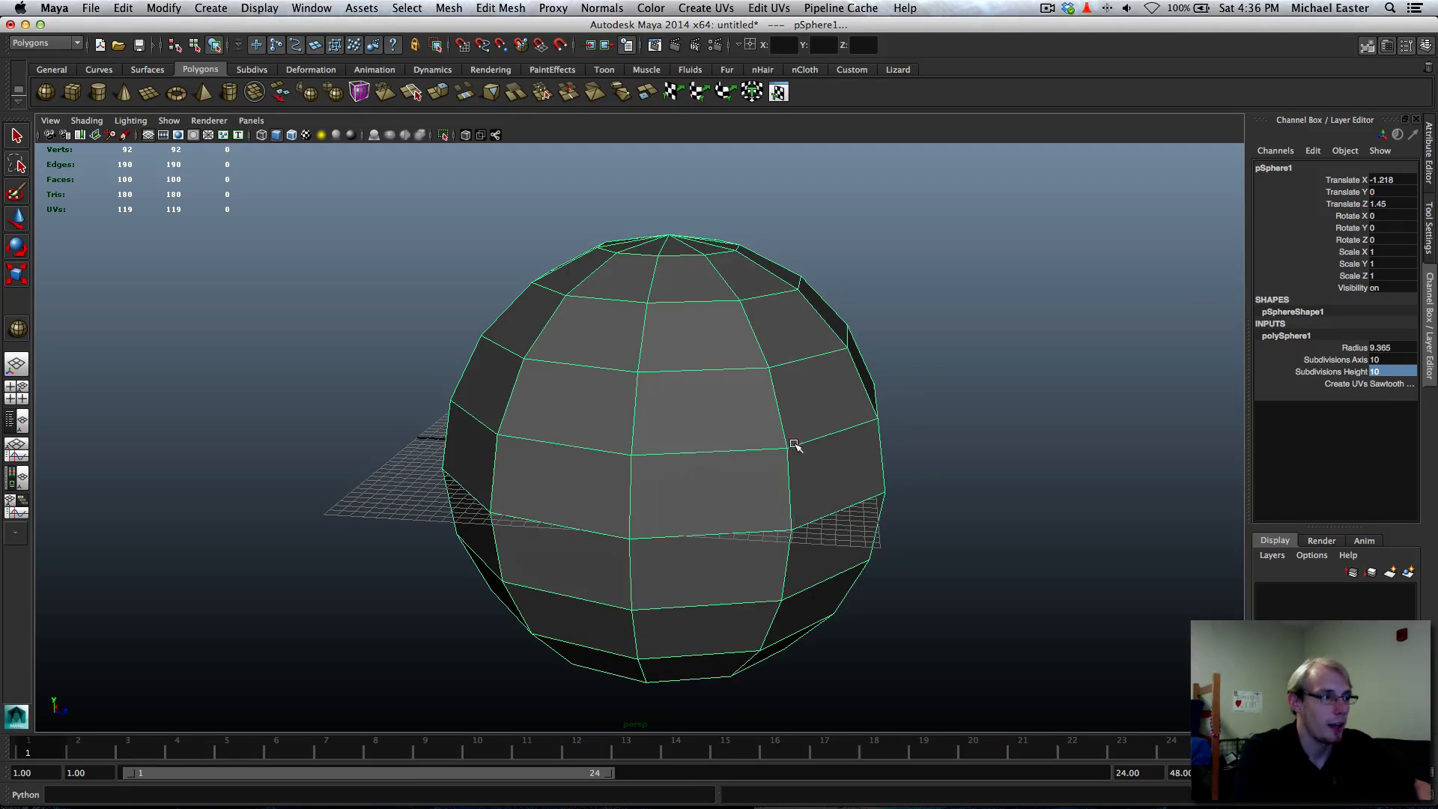
# Render the low-resolution sphere from the perspective camera, check its faceting, and close the render view
pyautogui.click(920, 376)
pyautogui.scroll(-4, 912, 388)
pyautogui.keyDown('alt'); pyautogui.moveTo(995, 454); pyautogui.dragTo(890, 484, button='middle'); pyautogui.keyUp('alt')
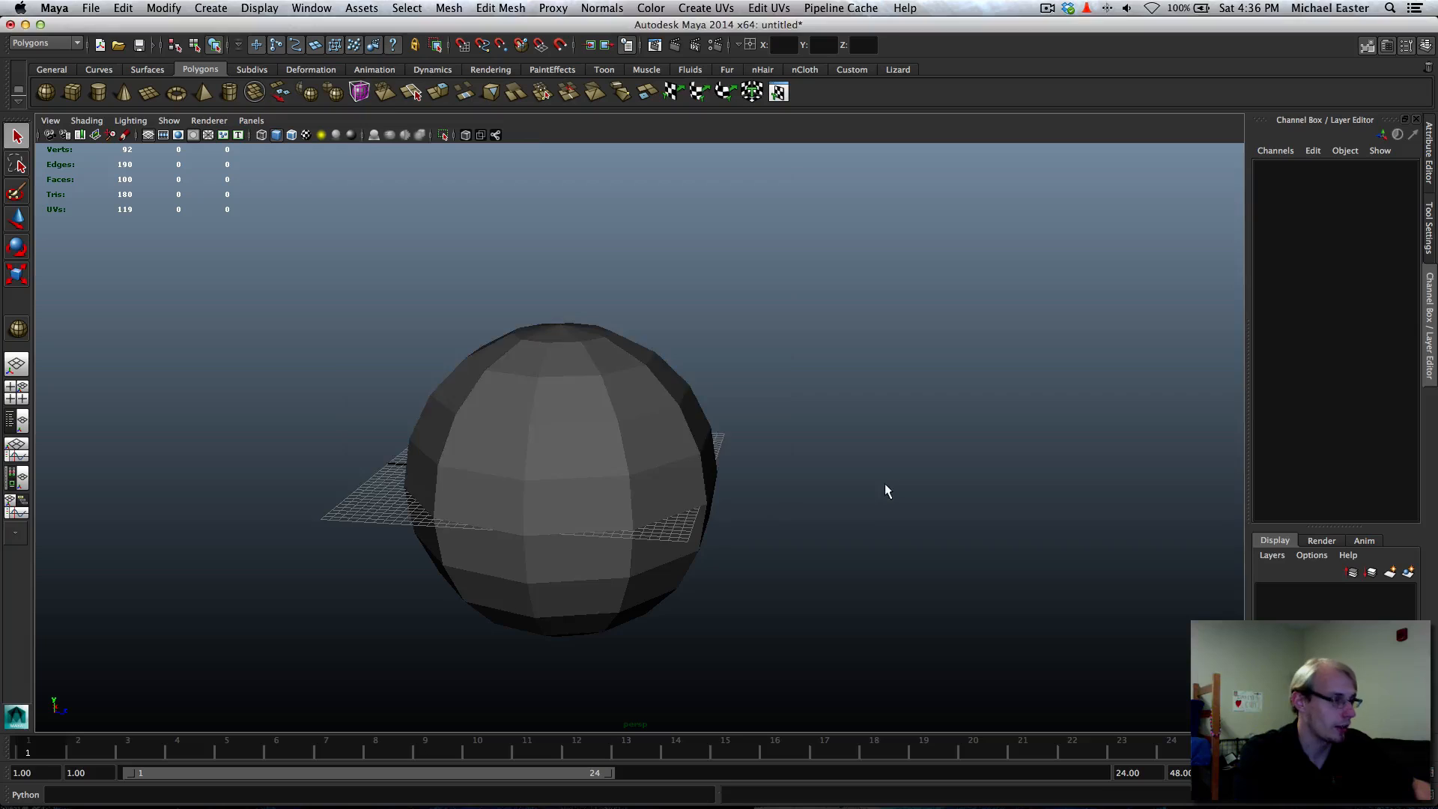
pyautogui.hotkey('ctrl', 'r')
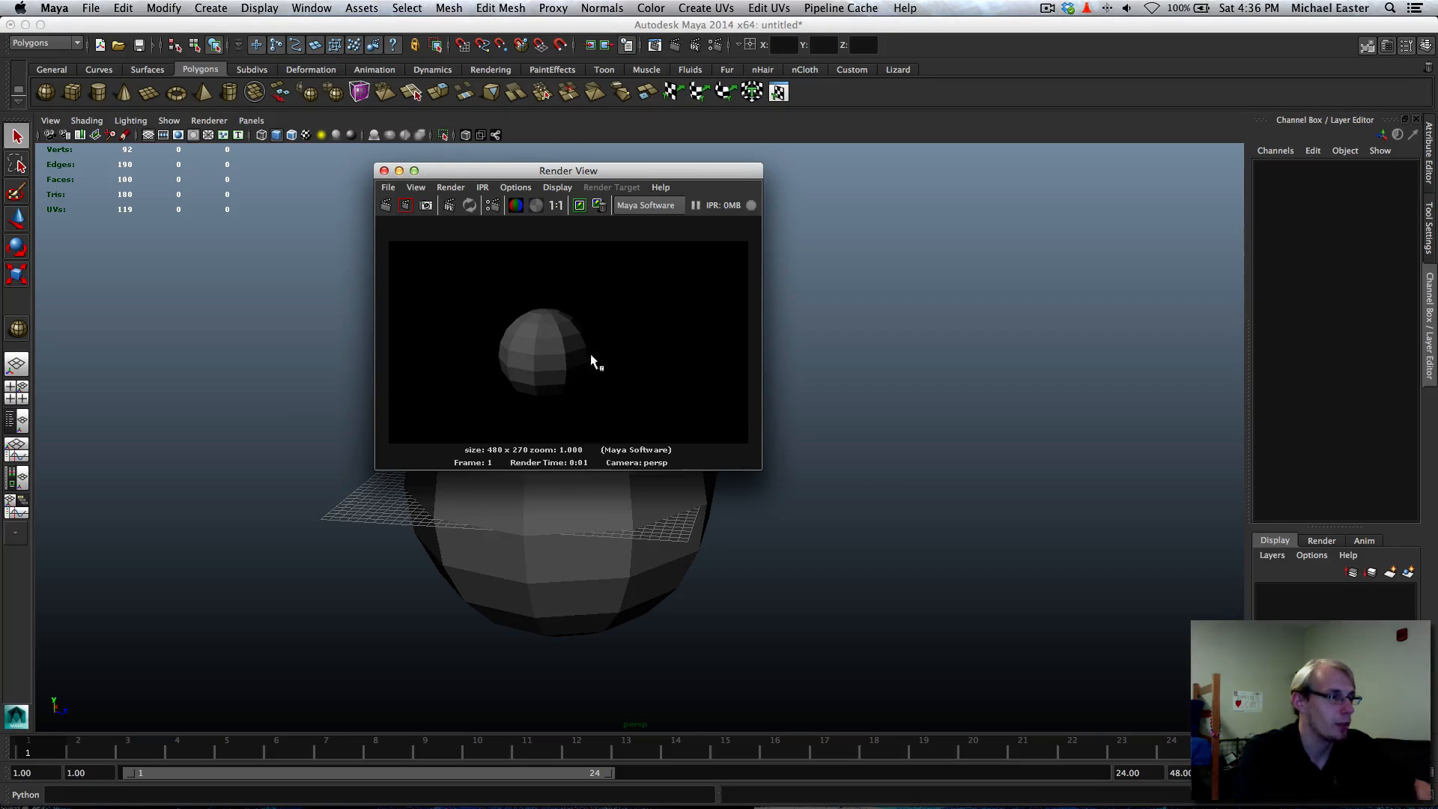
pyautogui.click(625, 533)
pyautogui.keyDown('alt'); pyautogui.moveTo(798, 467); pyautogui.dragTo(777, 475, button='middle'); pyautogui.keyUp('alt')
pyautogui.press('w')
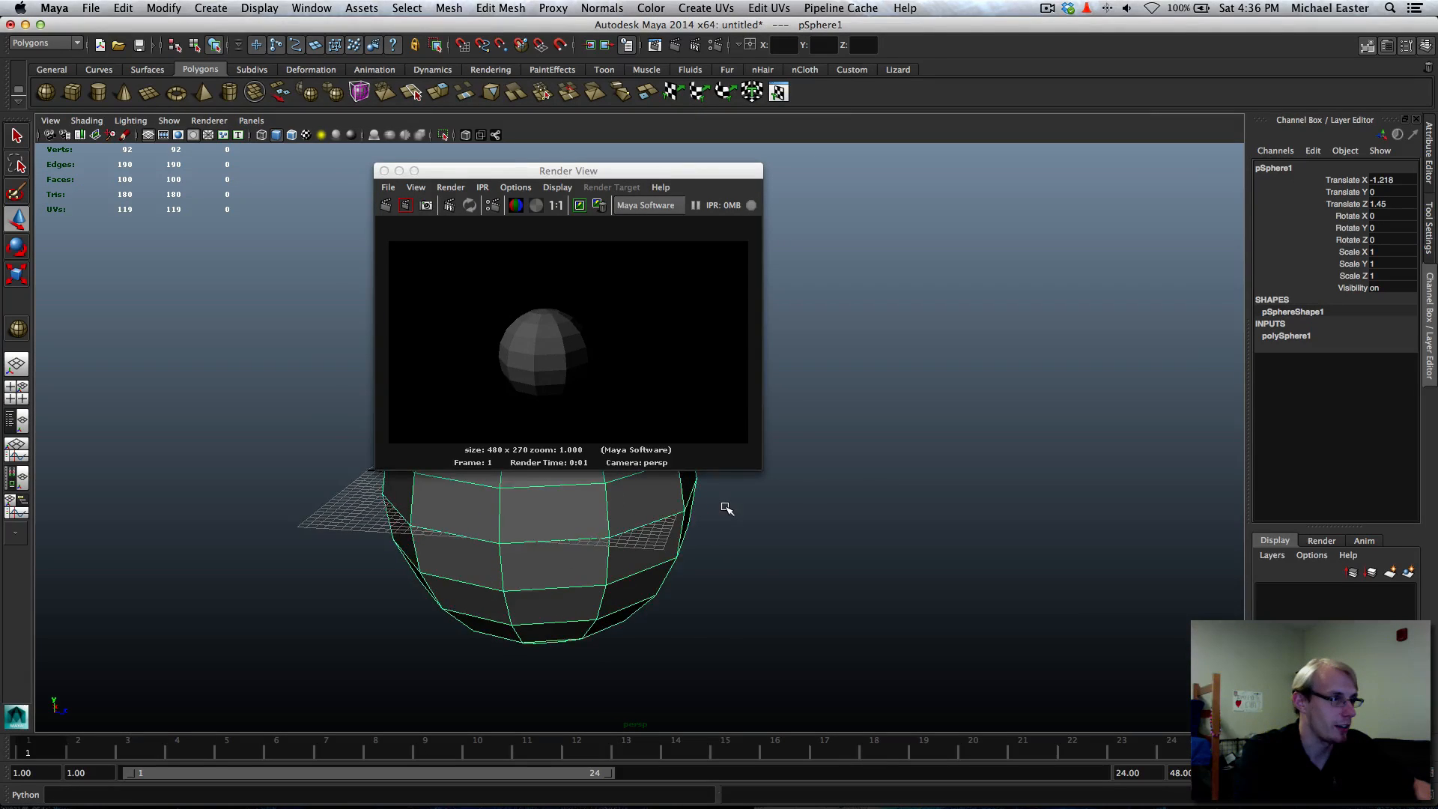
pyautogui.keyDown('alt'); pyautogui.moveTo(724, 505); pyautogui.dragTo(569, 368, button='right'); pyautogui.keyUp('alt')
pyautogui.click(569, 373)
pyautogui.click(383, 170)
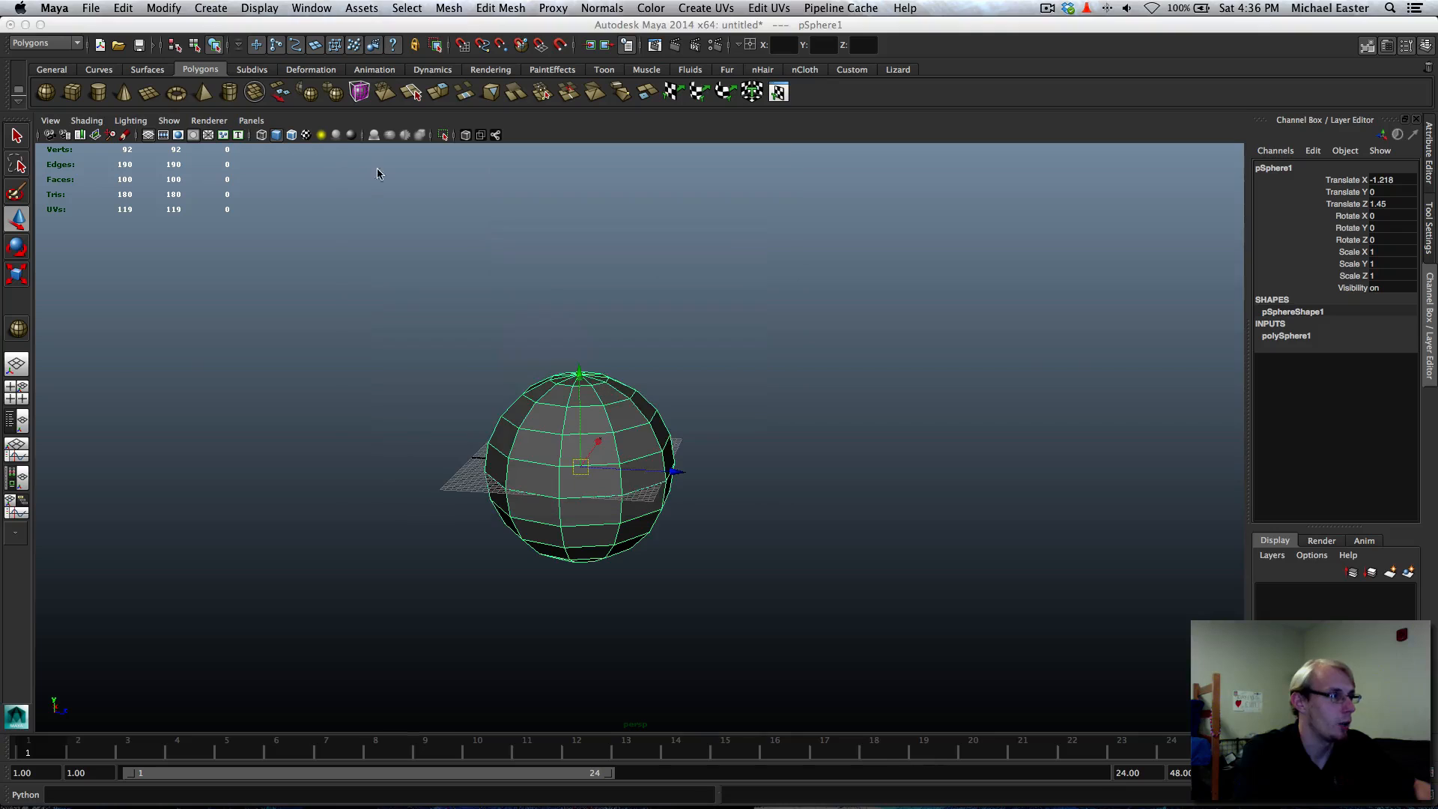
# Create a second, larger polygon sphere at about X -15.7, Y 11.1, Z 25, and render both spheres to compare them
pyautogui.click(51, 96)
pyautogui.moveTo(824, 538); pyautogui.dragTo(905, 600)
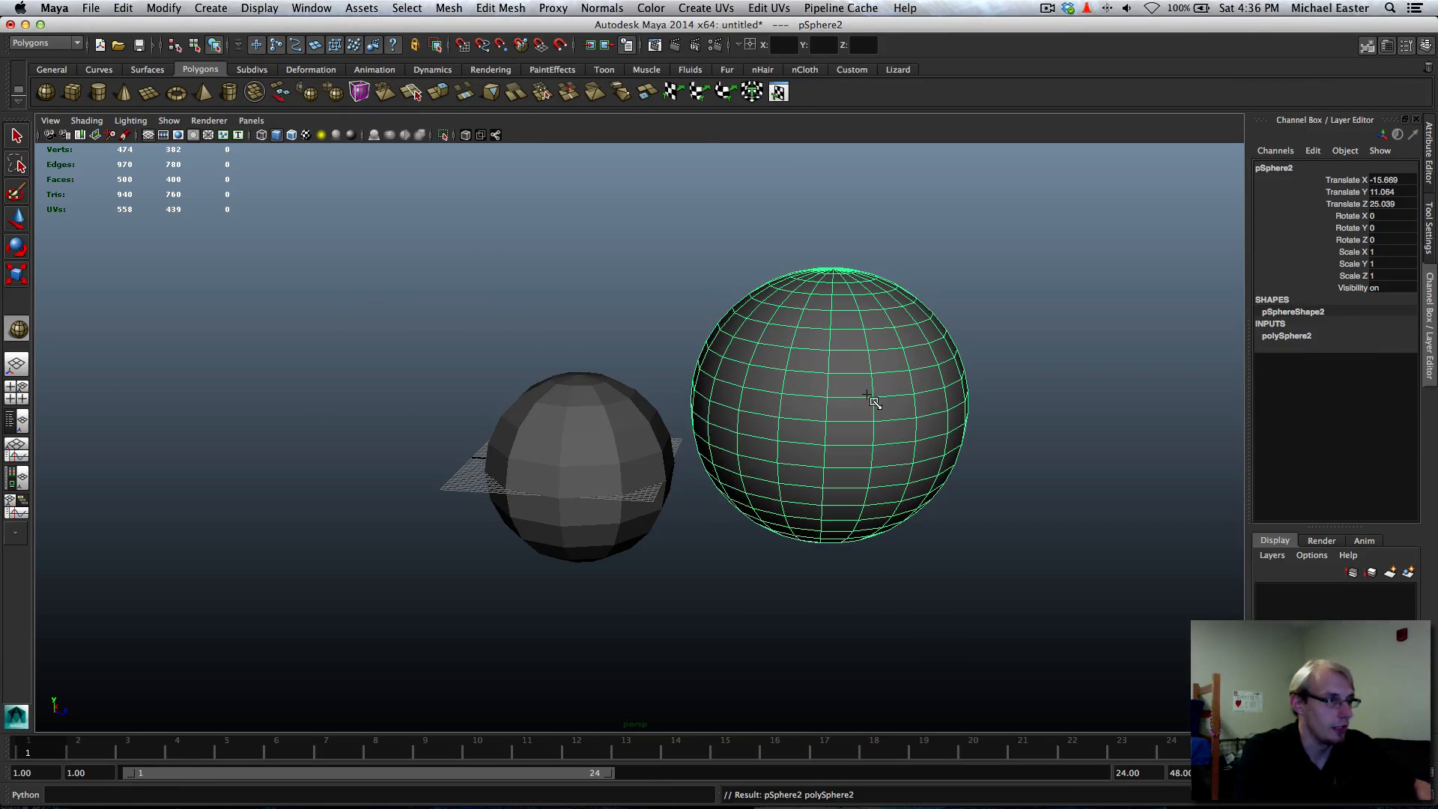
pyautogui.hotkey('ctrl', 'r')
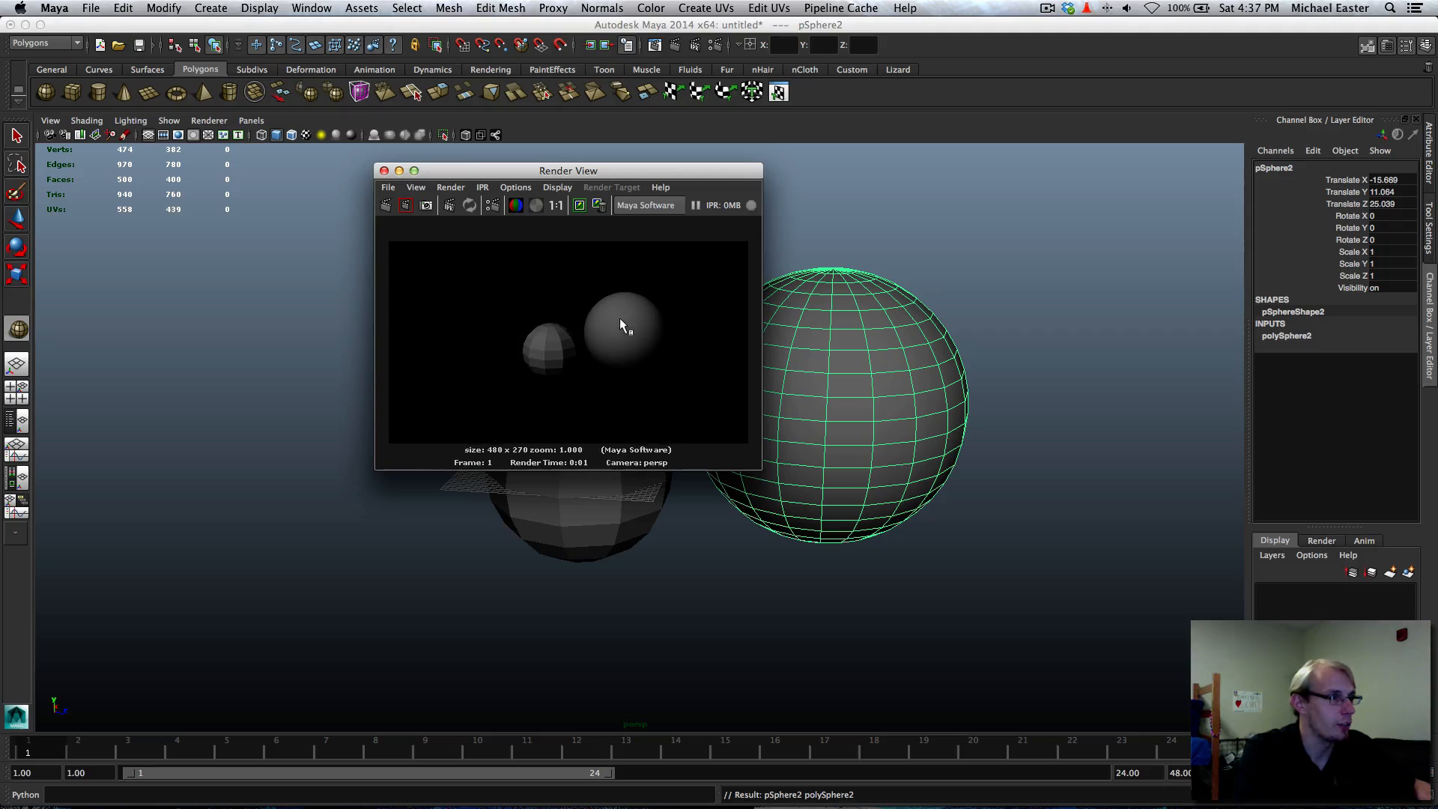
pyautogui.click(382, 170)
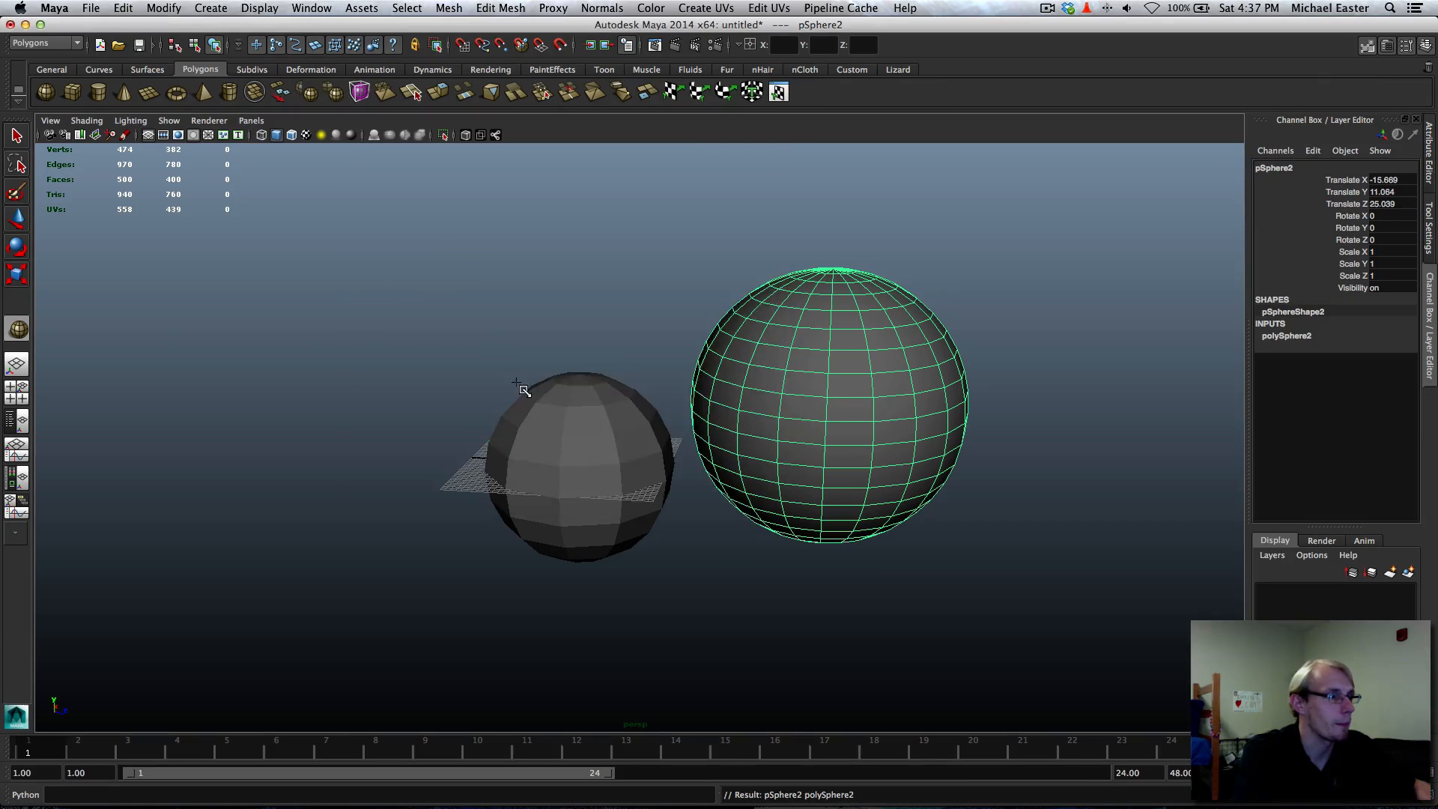
# Leave the sphere creation tool, soften all edges of the low-resolution sphere, and return it to object mode
pyautogui.moveTo(527, 392); pyautogui.dragTo(633, 610)
pyautogui.hotkey('ctrl', 'z')
pyautogui.press('q')
pyautogui.click(622, 467)
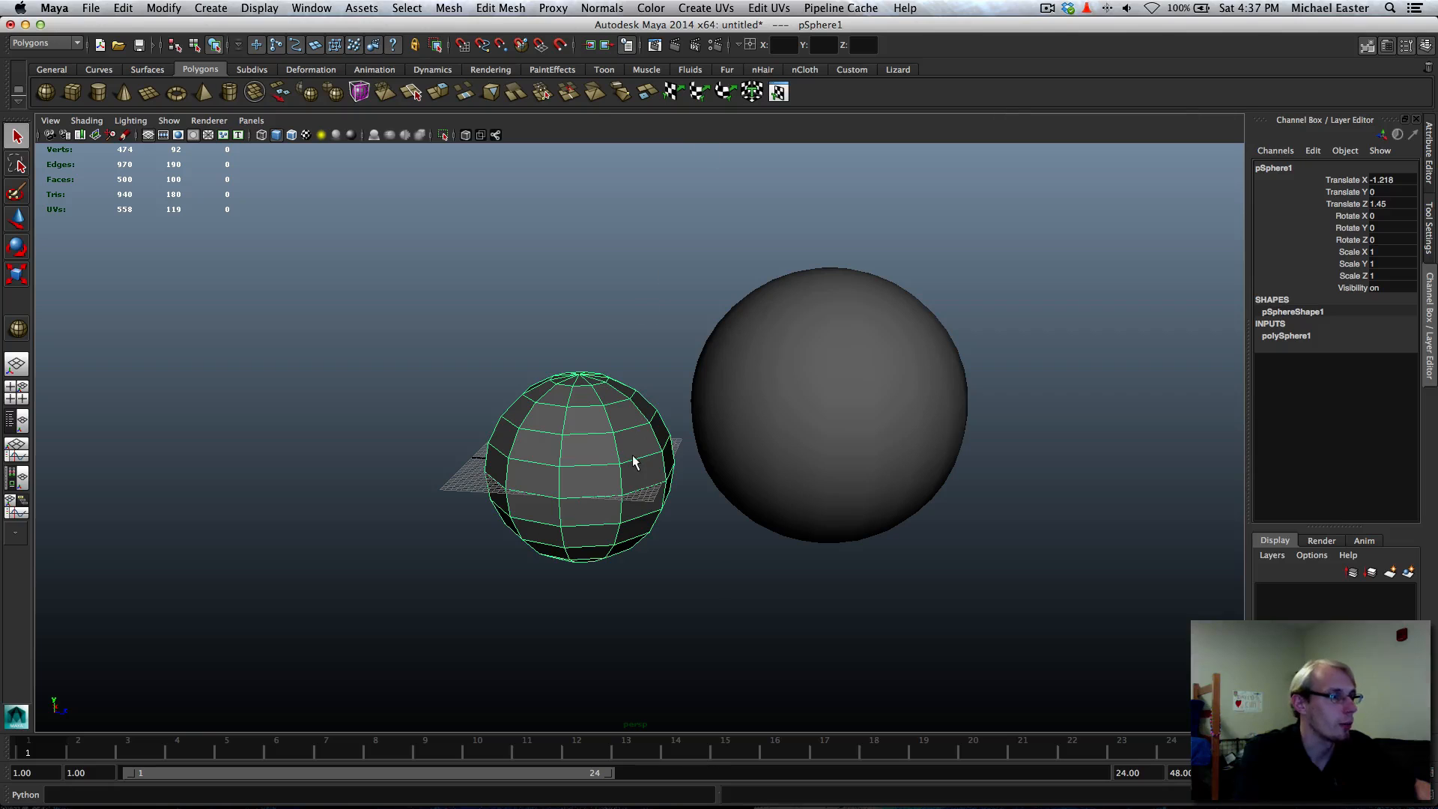
pyautogui.keyDown('shift'); pyautogui.moveTo(633, 462); pyautogui.dragTo(824, 476, button='right'); pyautogui.keyUp('shift')
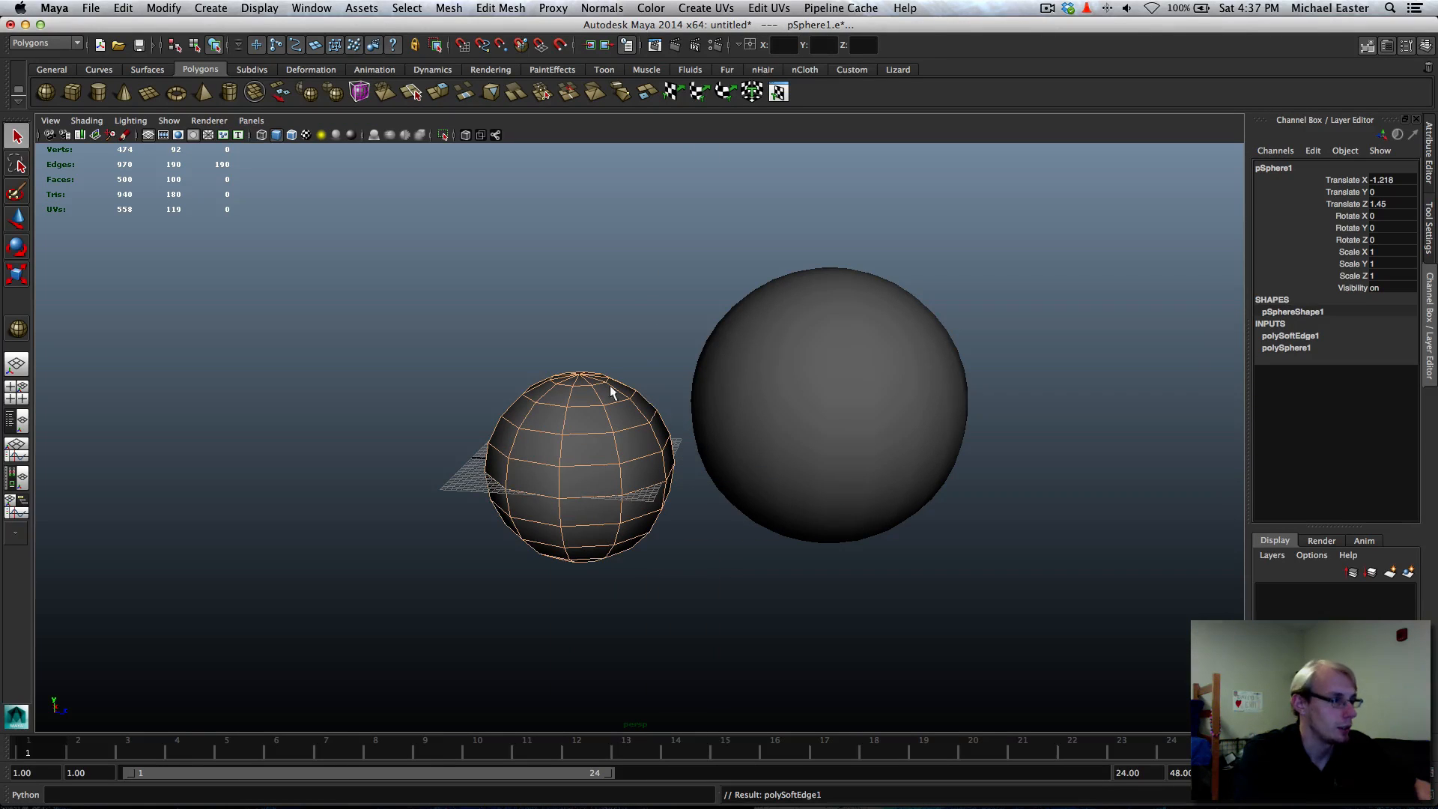
pyautogui.moveTo(610, 386); pyautogui.dragTo(652, 405, button='right')
pyautogui.click(658, 167)
# Render both spheres again to check the softened edges, mark the smaller sphere's region, and close the render view
pyautogui.keyDown('alt'); pyautogui.moveTo(658, 166); pyautogui.dragTo(628, 231); pyautogui.keyUp('alt')
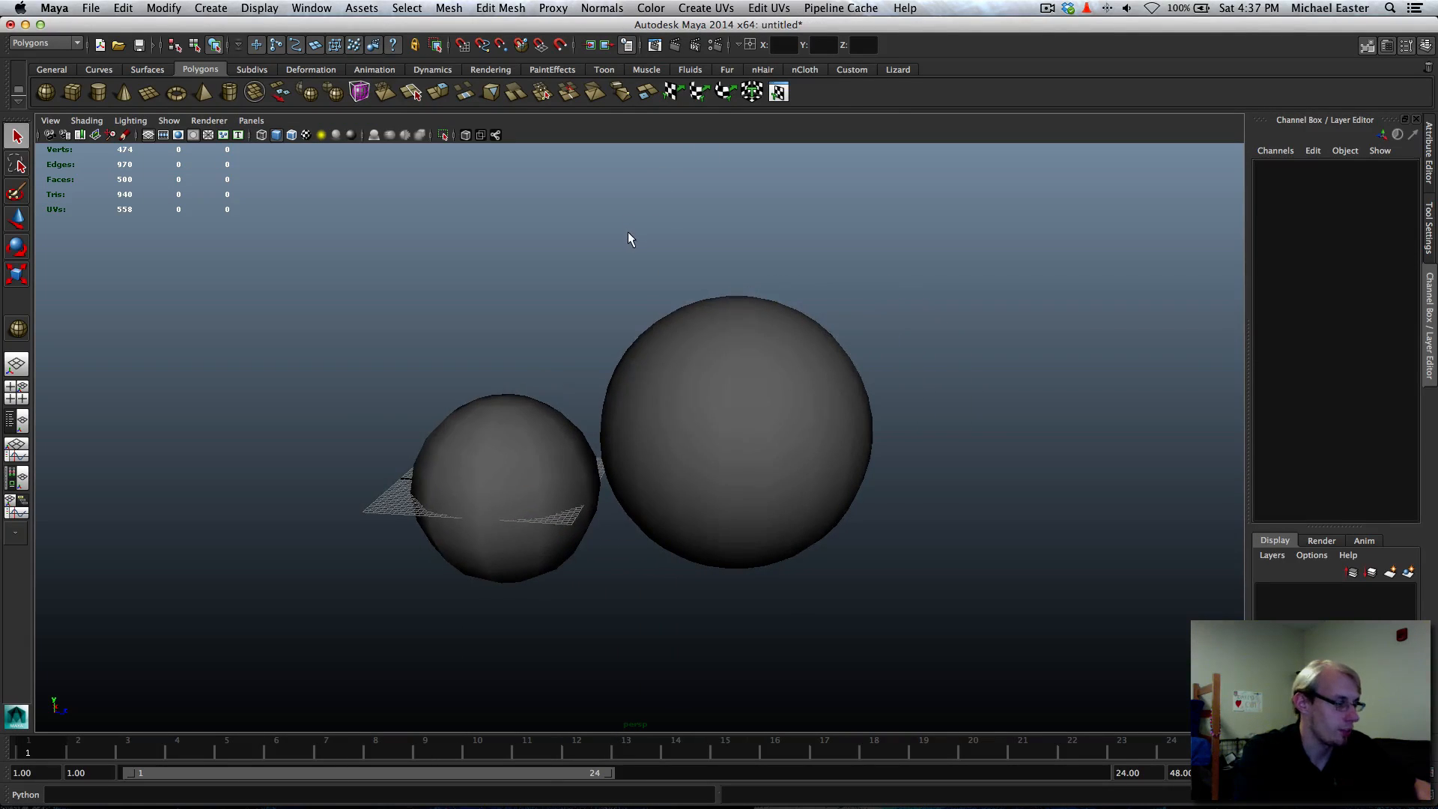
pyautogui.hotkey('ctrl', 'r')
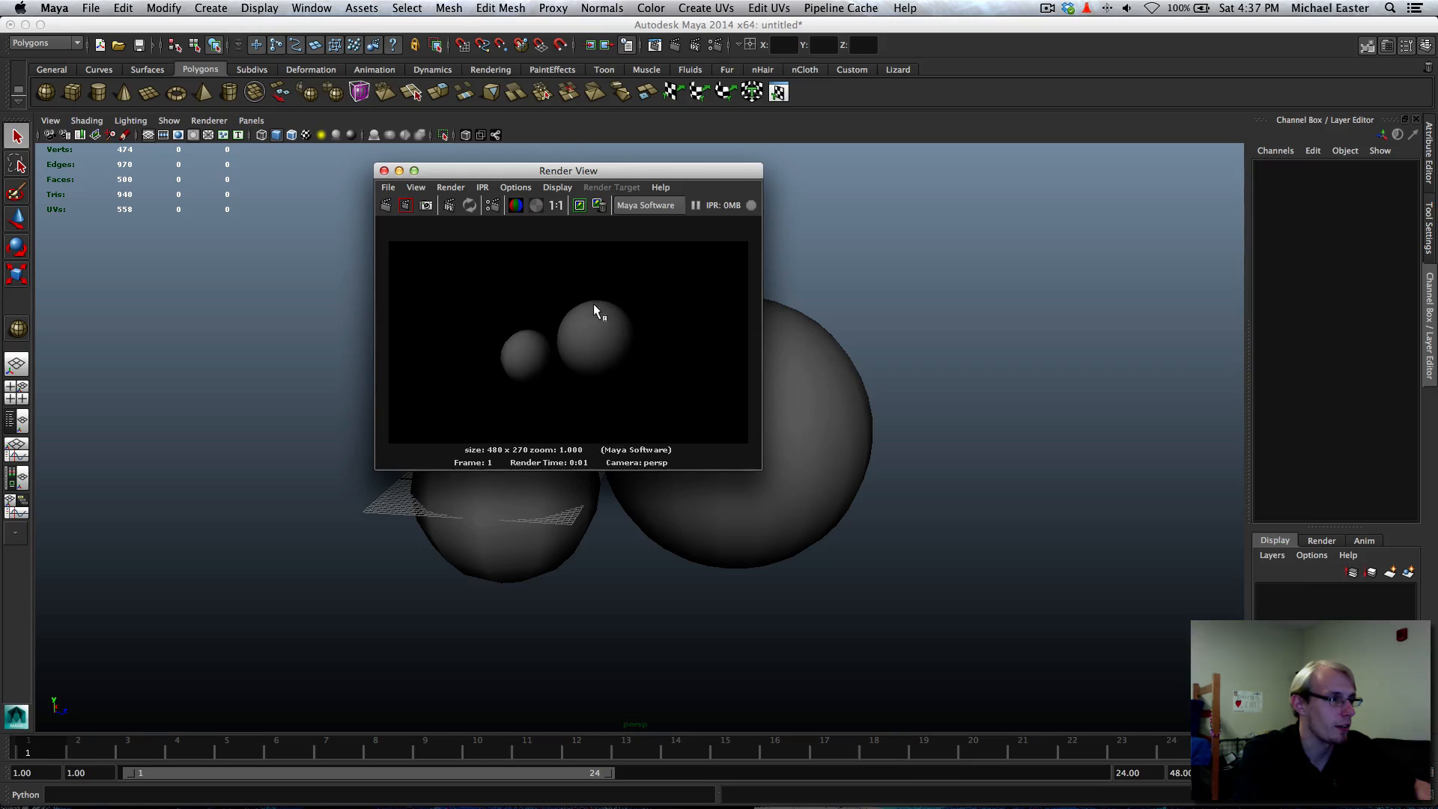
pyautogui.moveTo(450, 278); pyautogui.dragTo(555, 404)
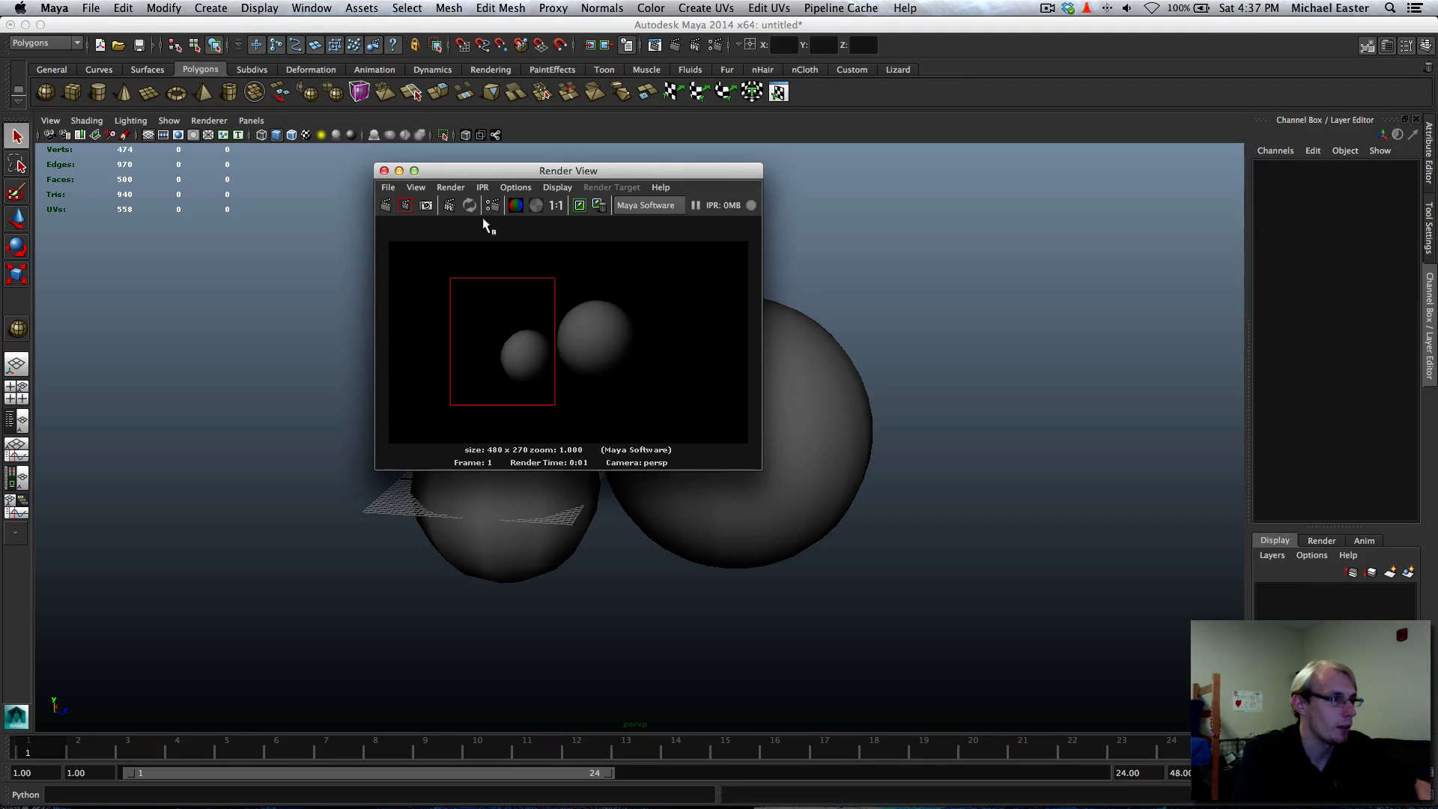
pyautogui.click(384, 171)
# Scale the low-resolution sphere uniformly to about 1.46 and move it to about X -0.7, Y 7.4, Z -8.8
pyautogui.press('w')
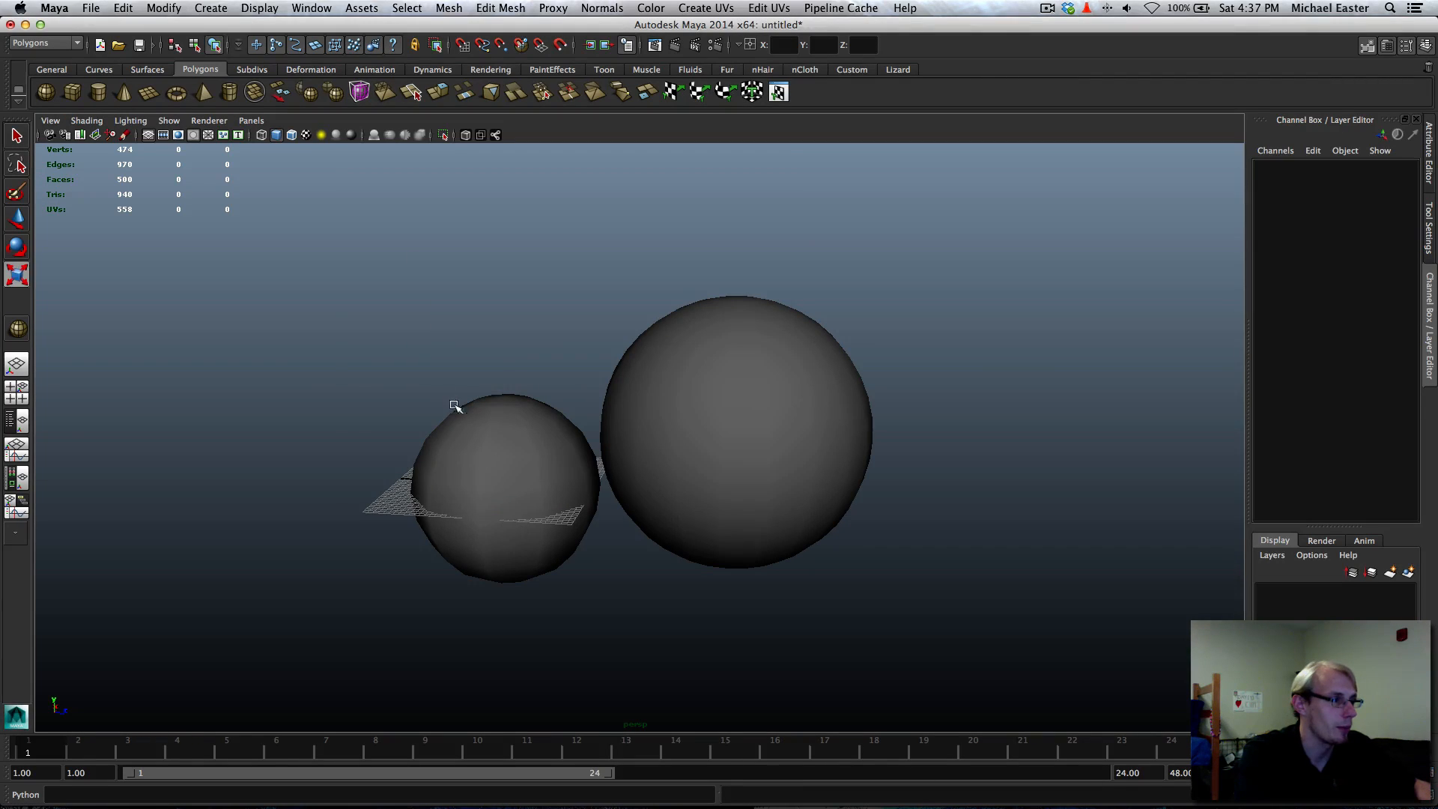
pyautogui.click(512, 482)
pyautogui.moveTo(511, 482); pyautogui.dragTo(405, 409)
pyautogui.press('w')
# Render the two similarly sized spheres and compare their shading and outlines by marking regions around each one
pyautogui.hotkey('ctrl', 'r')
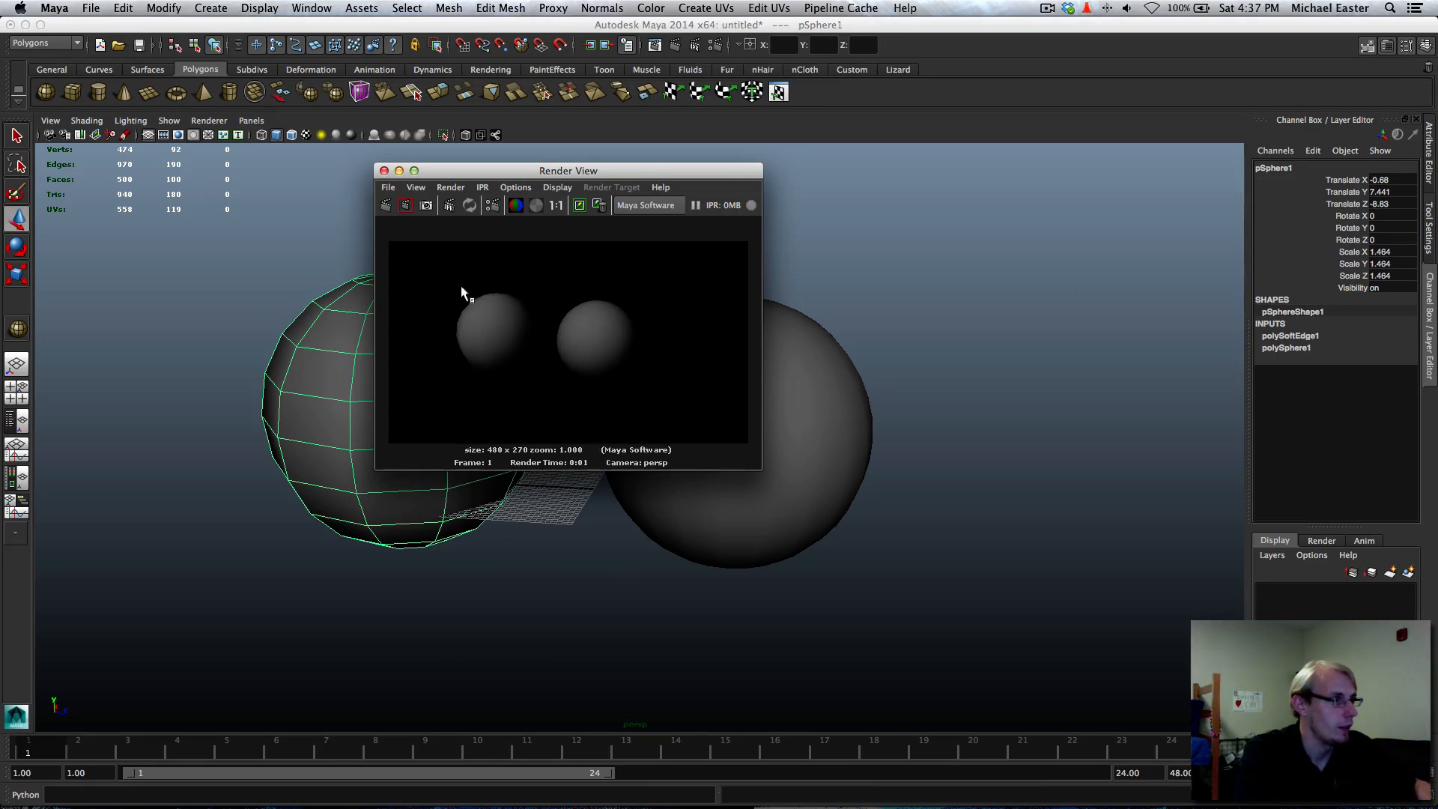
pyautogui.moveTo(431, 281); pyautogui.dragTo(544, 378)
pyautogui.moveTo(675, 265); pyautogui.dragTo(554, 399)
pyautogui.click(546, 287)
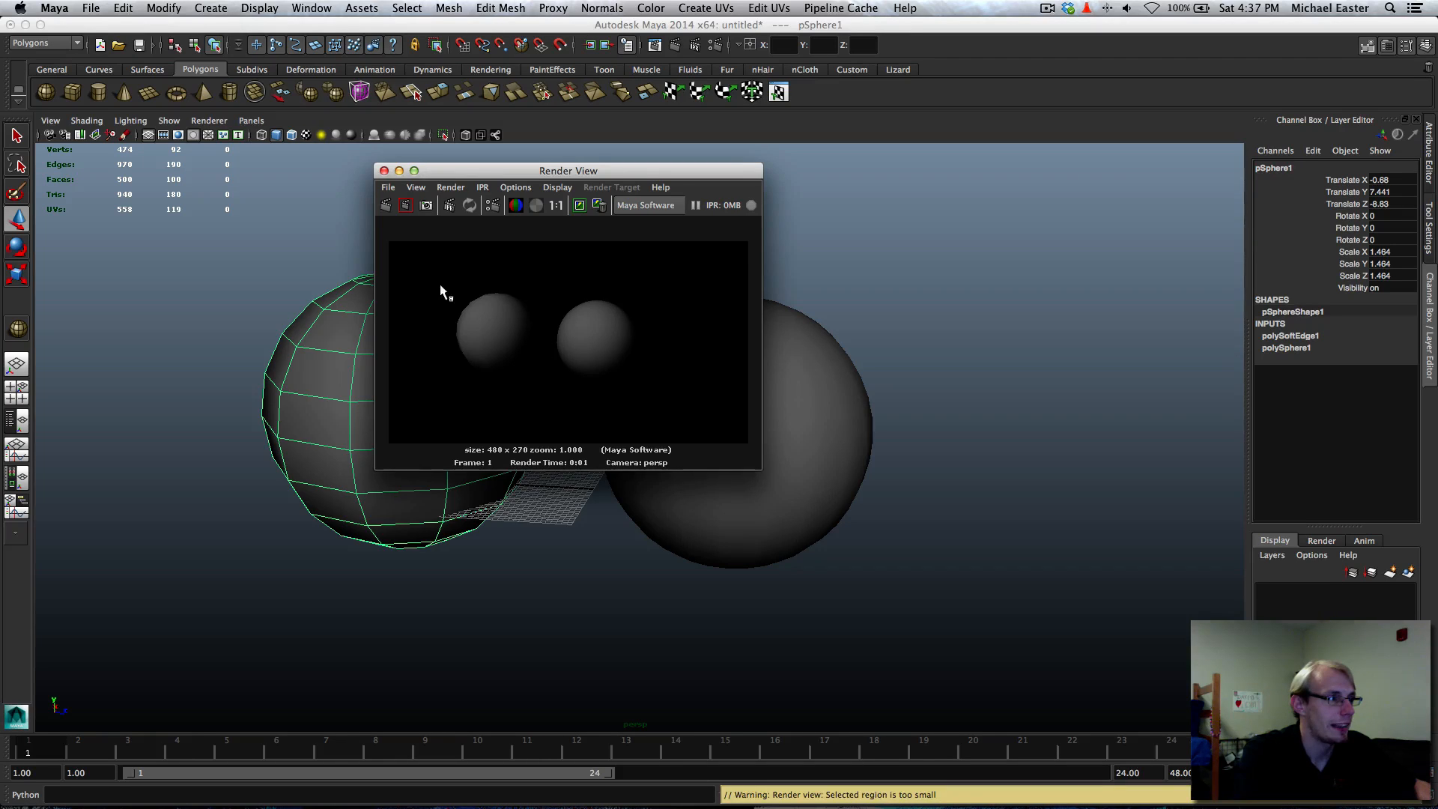
# Compare the shading and outlines of the two rendered spheres by marking regions around each one, and close the render view
pyautogui.moveTo(439, 285); pyautogui.dragTo(543, 401)
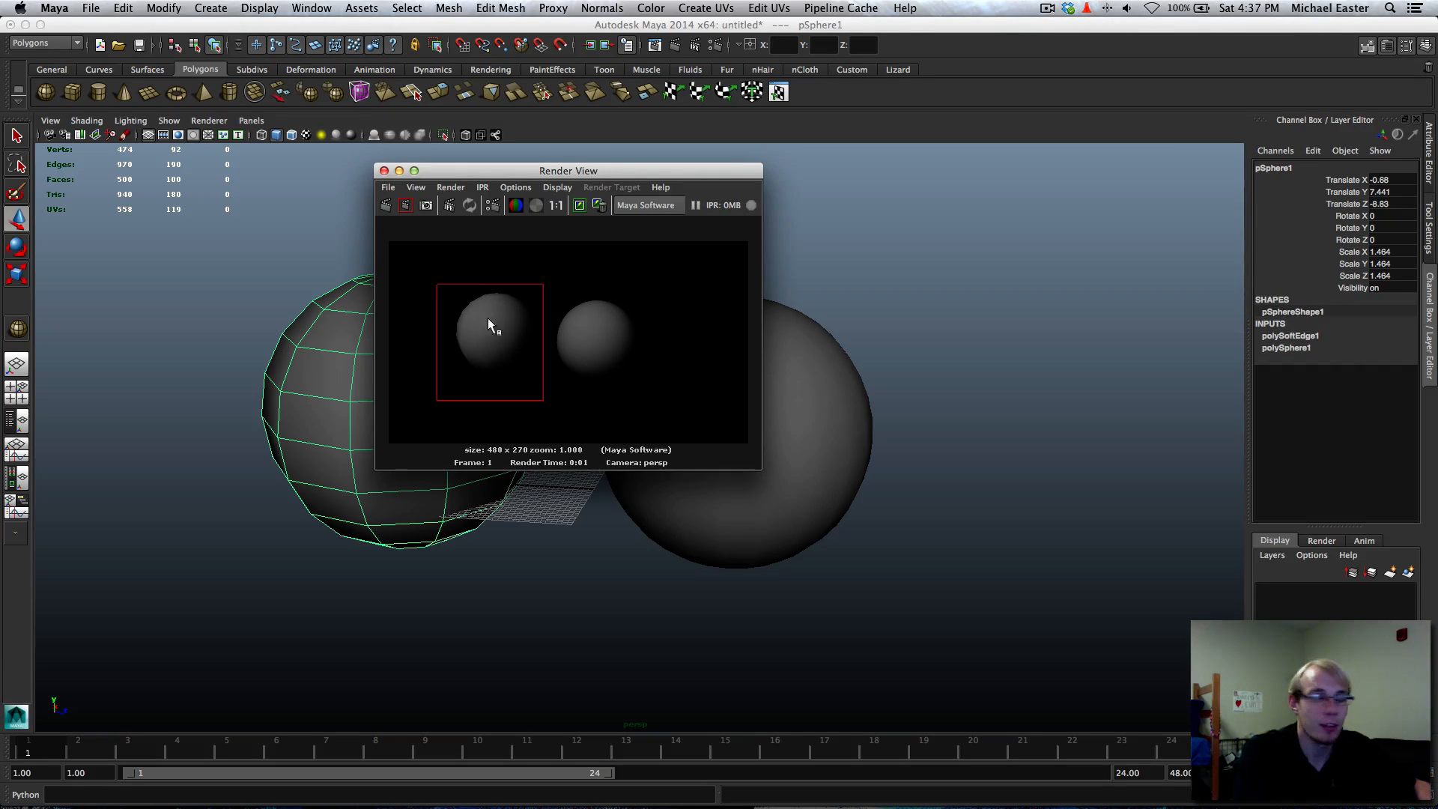
pyautogui.moveTo(475, 320); pyautogui.dragTo(610, 411)
pyautogui.moveTo(492, 271); pyautogui.dragTo(553, 443)
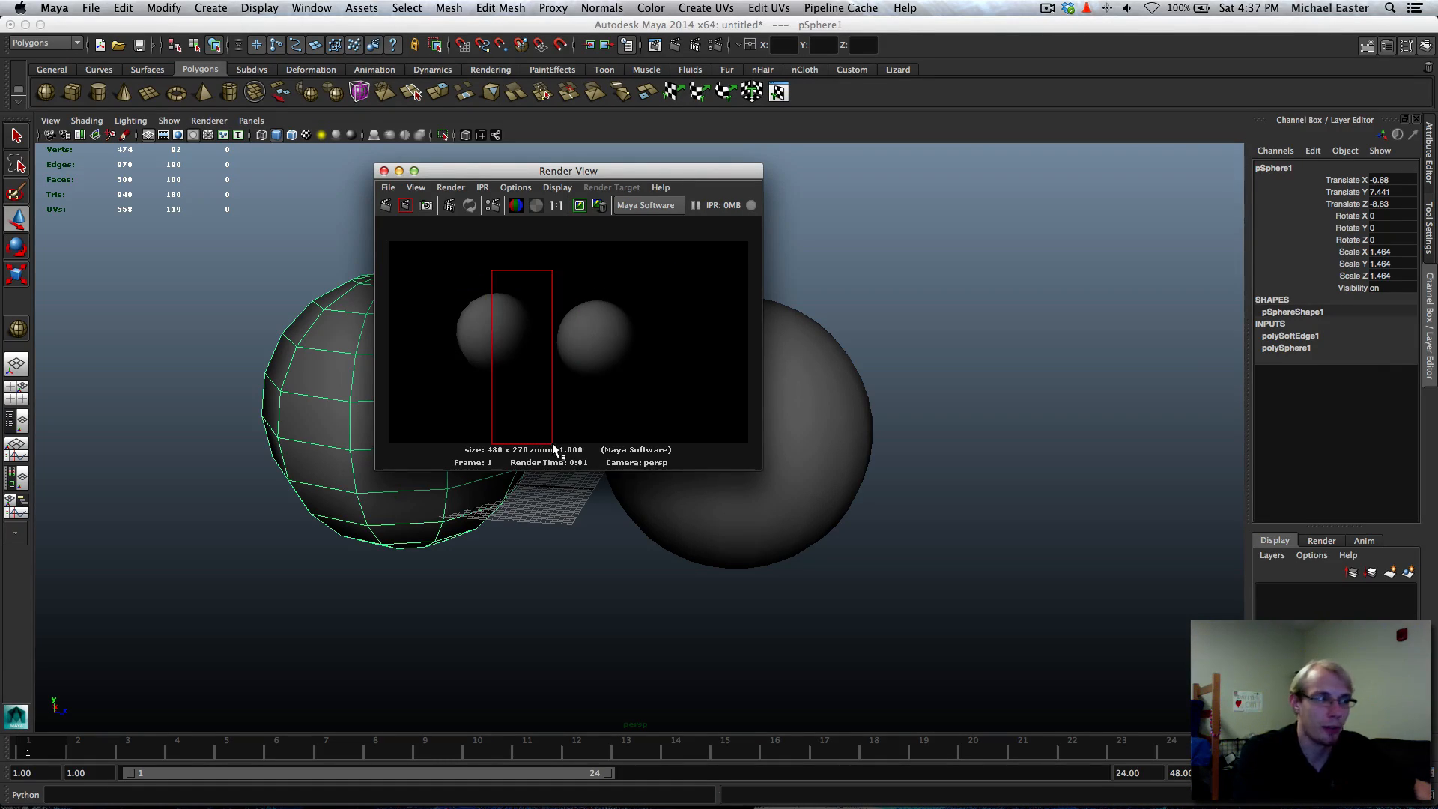
pyautogui.moveTo(674, 261); pyautogui.dragTo(552, 413)
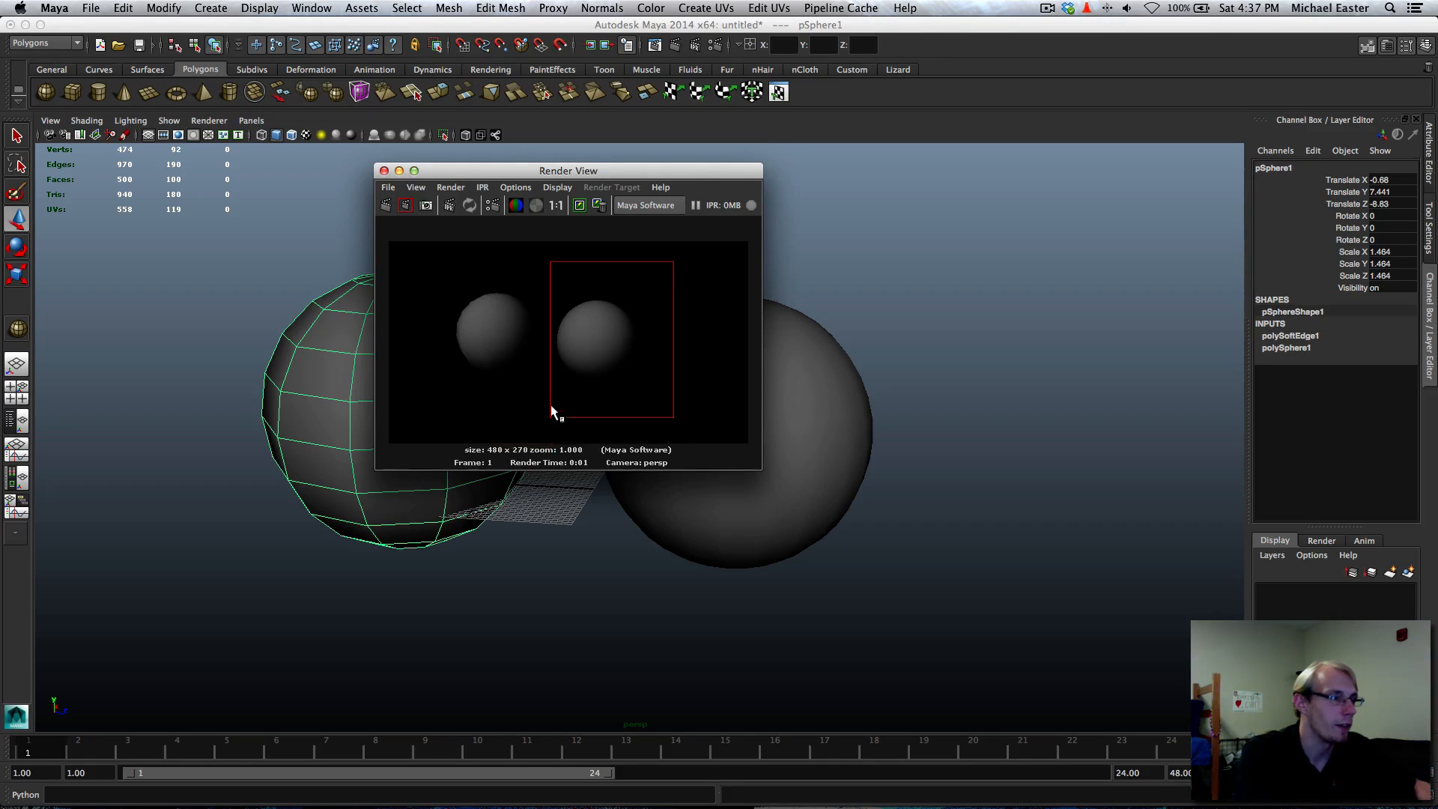
pyautogui.moveTo(533, 274); pyautogui.dragTo(680, 412)
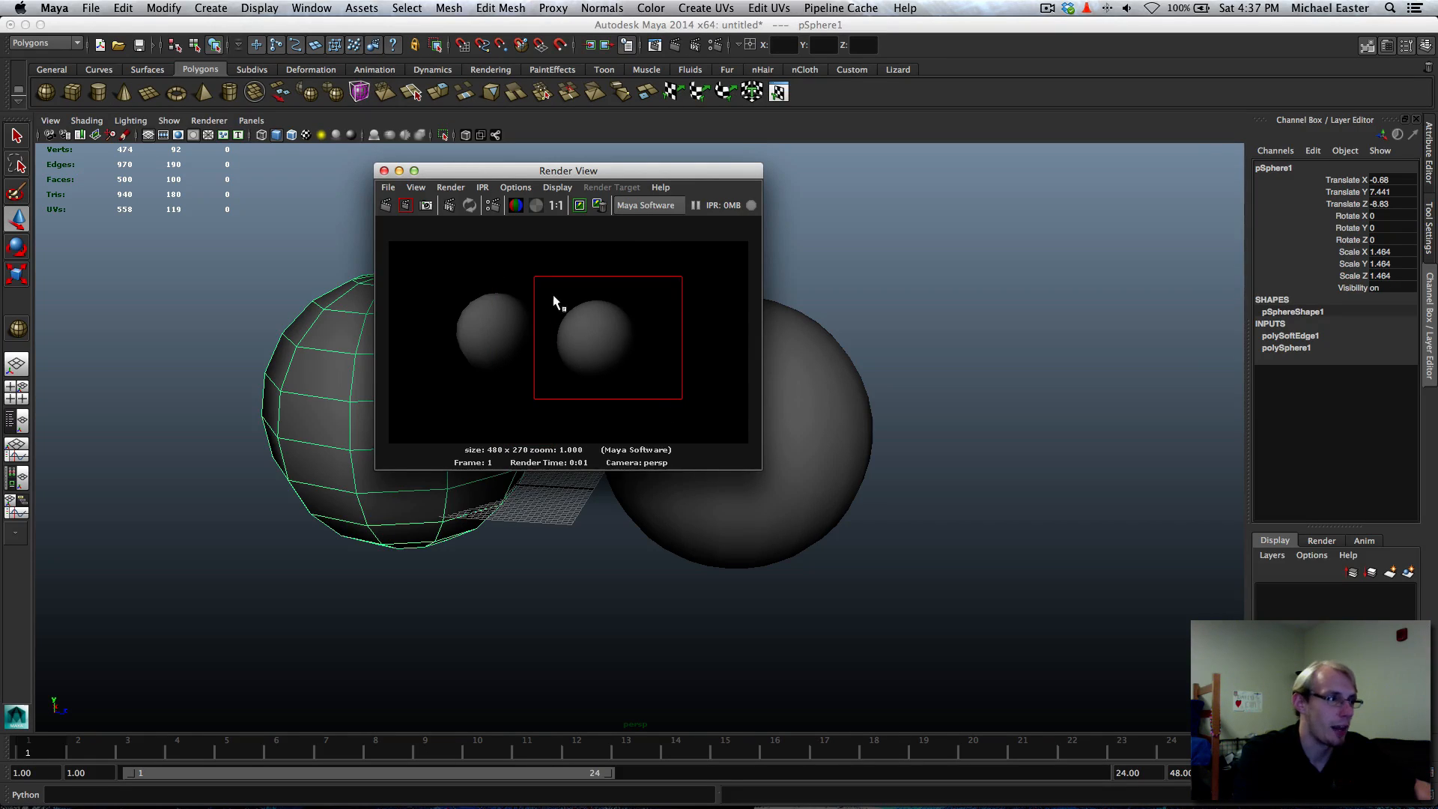
pyautogui.moveTo(553, 297); pyautogui.dragTo(652, 404)
pyautogui.click(707, 352)
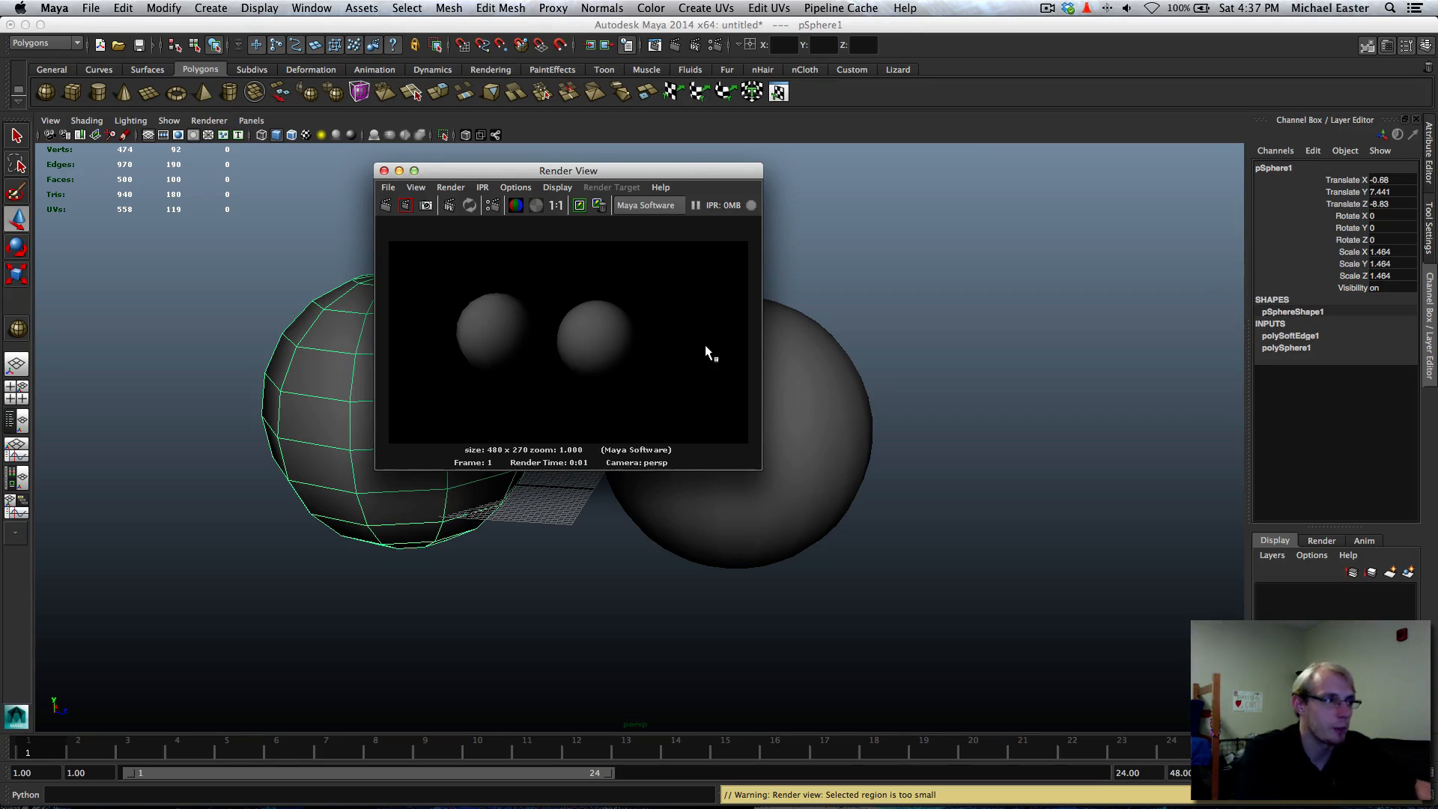
pyautogui.press('super+w')
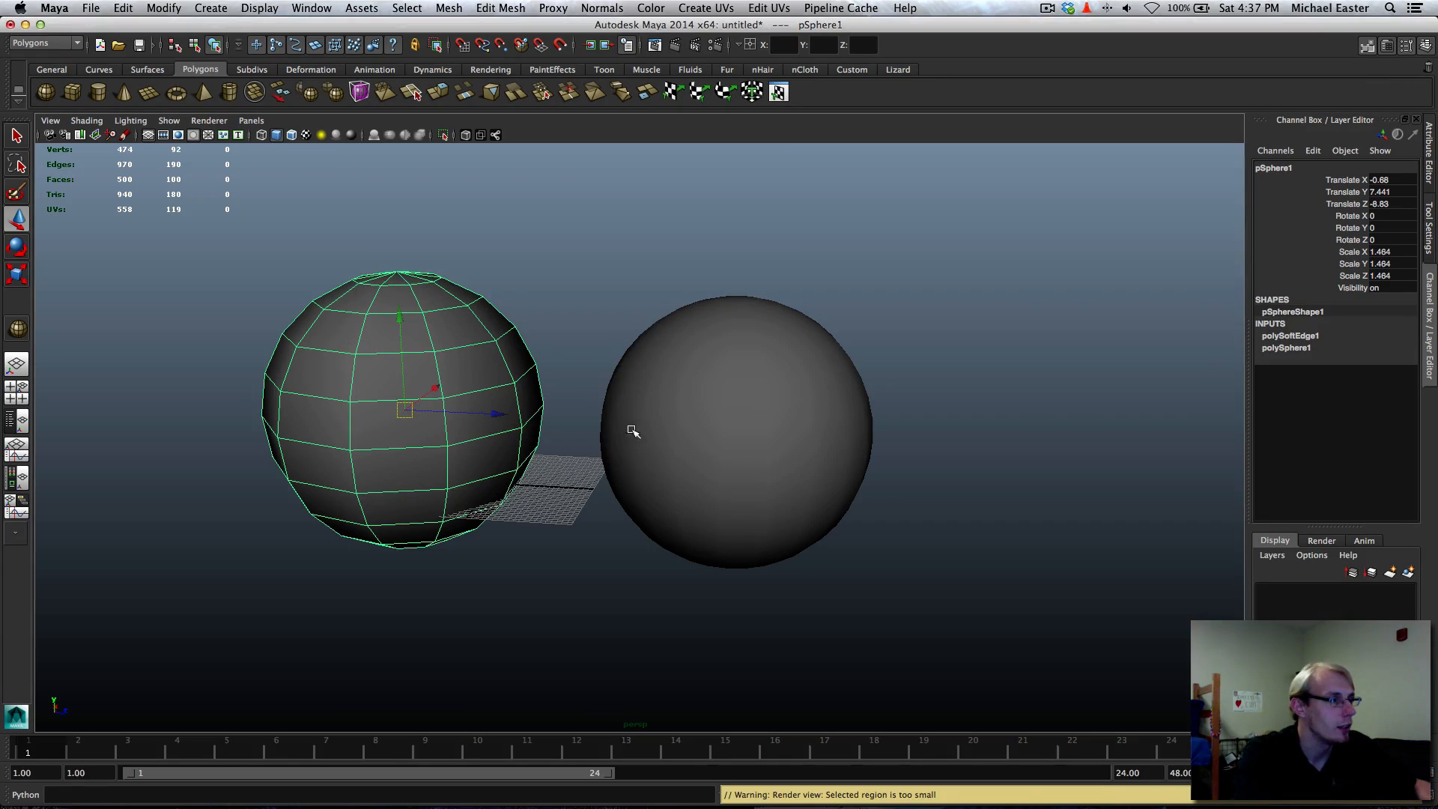
# Select both spheres and delete them from the scene
pyautogui.keyDown('alt'); pyautogui.moveTo(662, 473); pyautogui.dragTo(721, 505, button='middle'); pyautogui.keyUp('alt')
pyautogui.moveTo(481, 352); pyautogui.dragTo(897, 672)
pyautogui.keyDown('alt'); pyautogui.moveTo(799, 576); pyautogui.dragTo(889, 603); pyautogui.keyUp('alt')
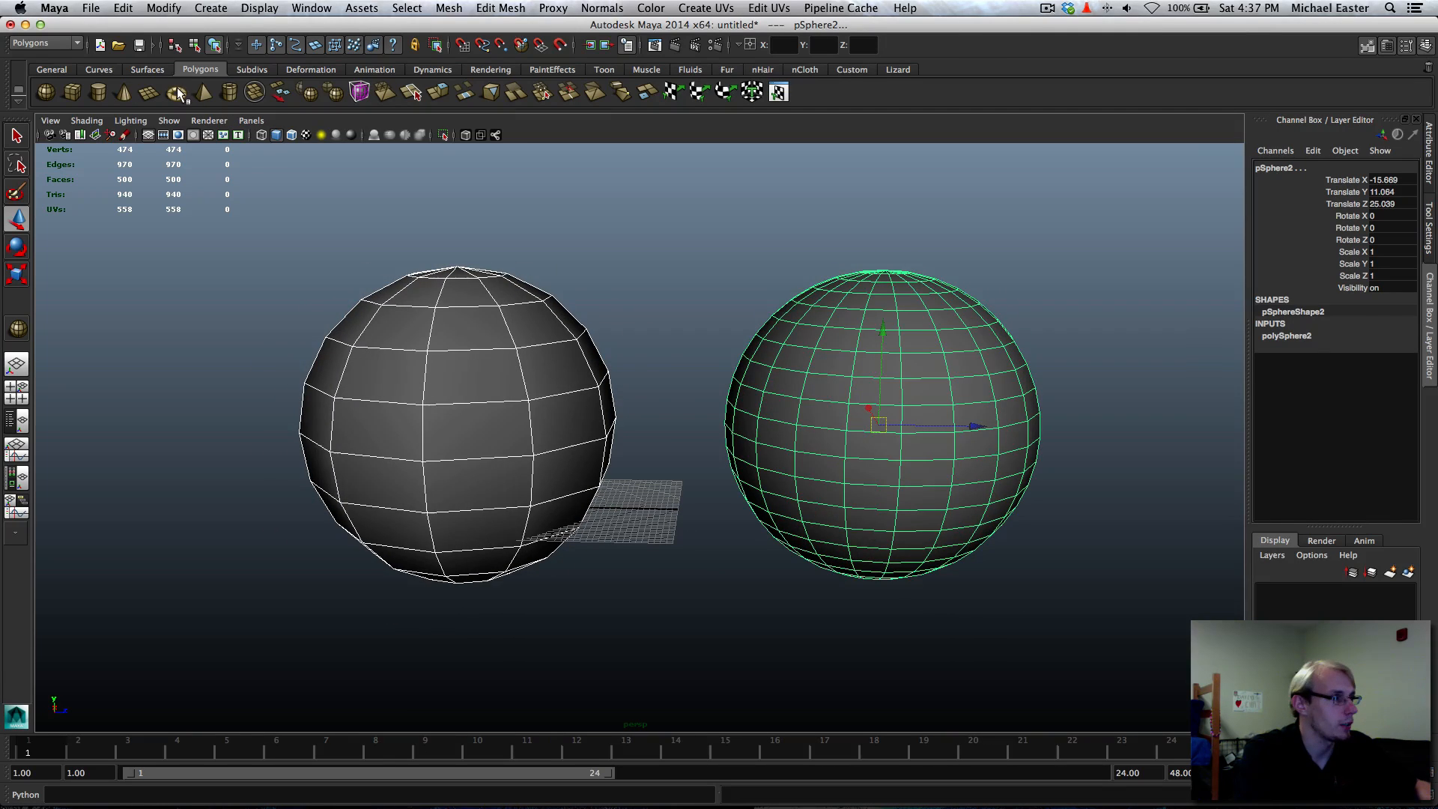
pyautogui.press('Delete')
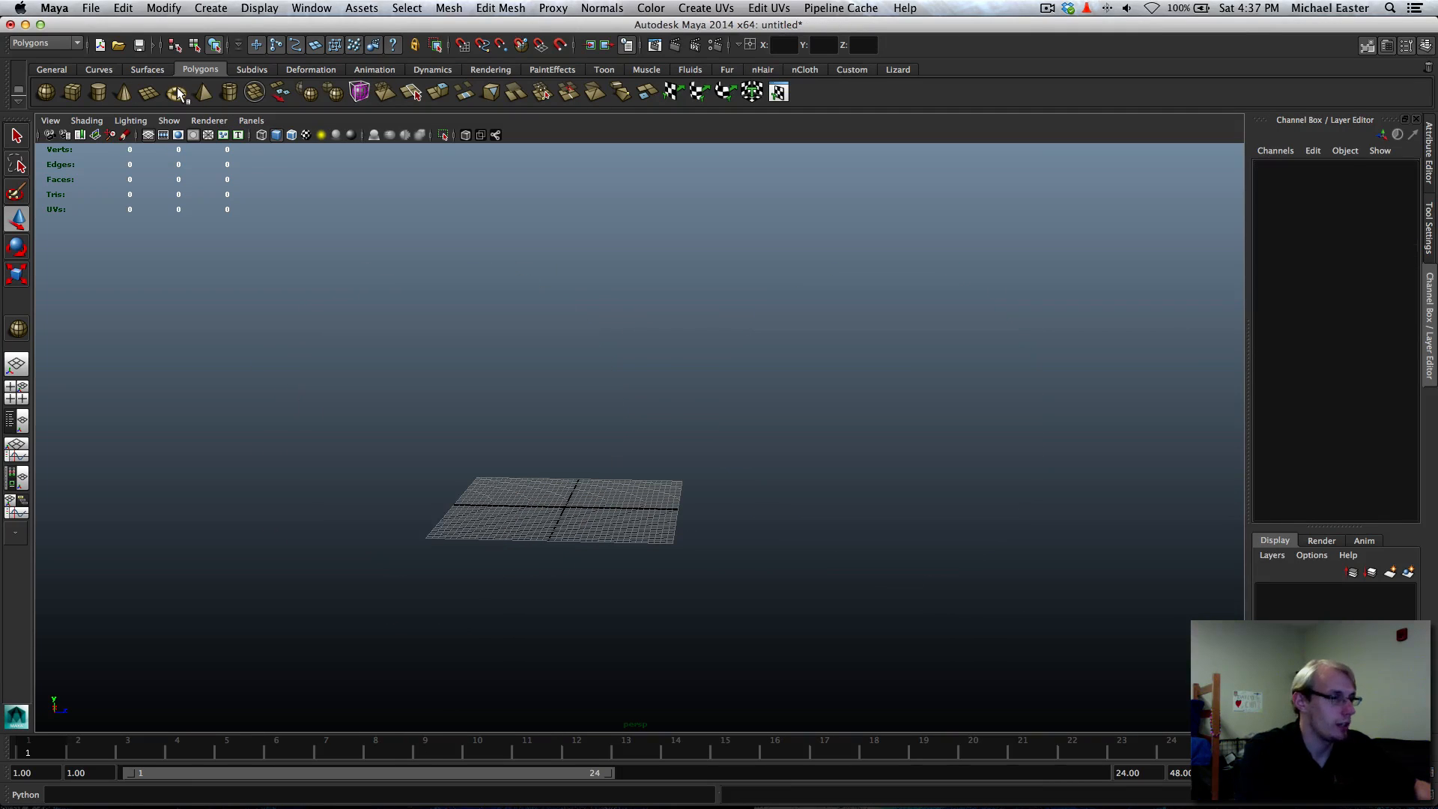
# Create a polygon cube about 54.4 wide, 47.2 deep and 18.9 high
pyautogui.click(58, 70)
pyautogui.click(198, 70)
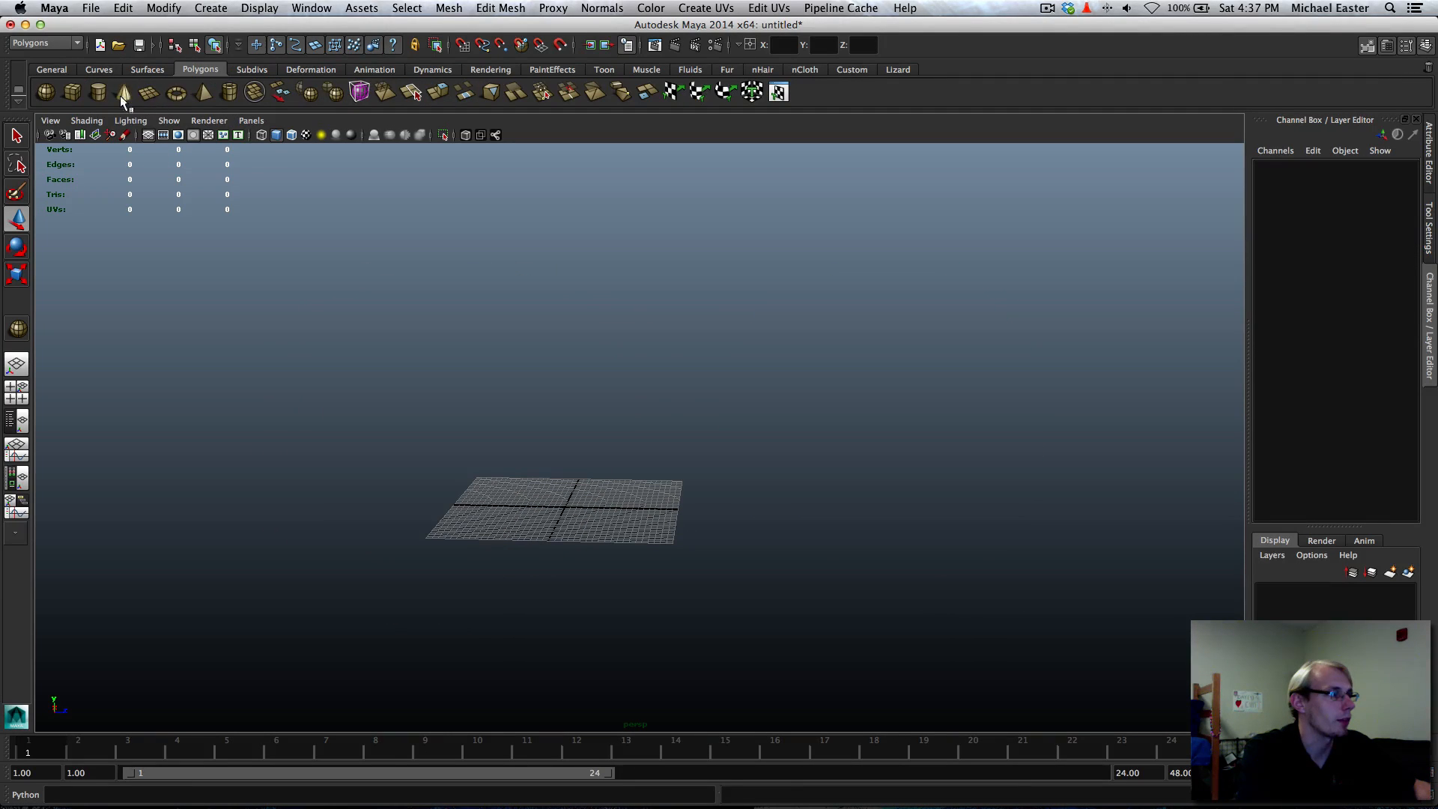
pyautogui.click(72, 91)
pyautogui.moveTo(324, 417); pyautogui.dragTo(507, 279)
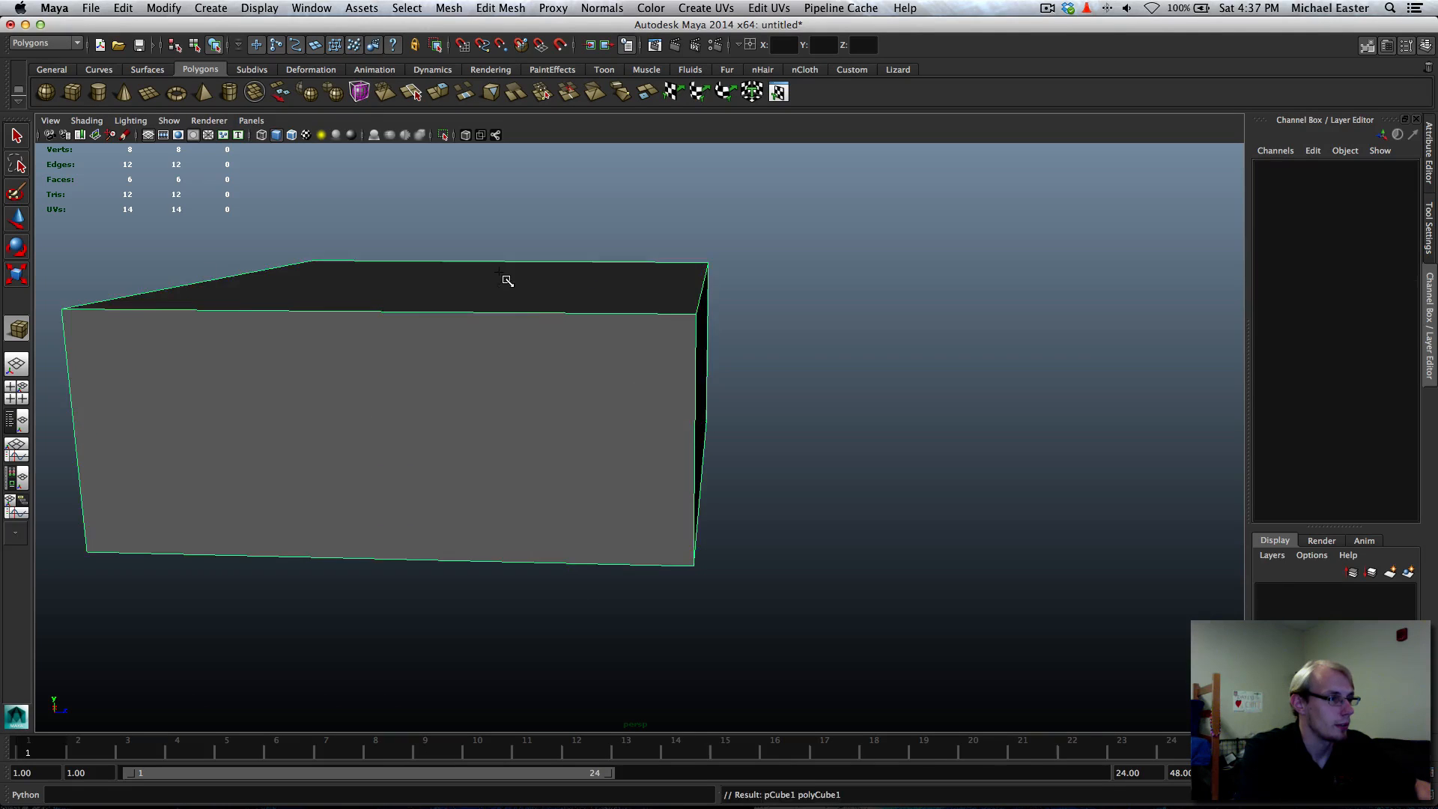
pyautogui.keyDown('alt'); pyautogui.moveTo(697, 438); pyautogui.dragTo(535, 481); pyautogui.keyUp('alt')
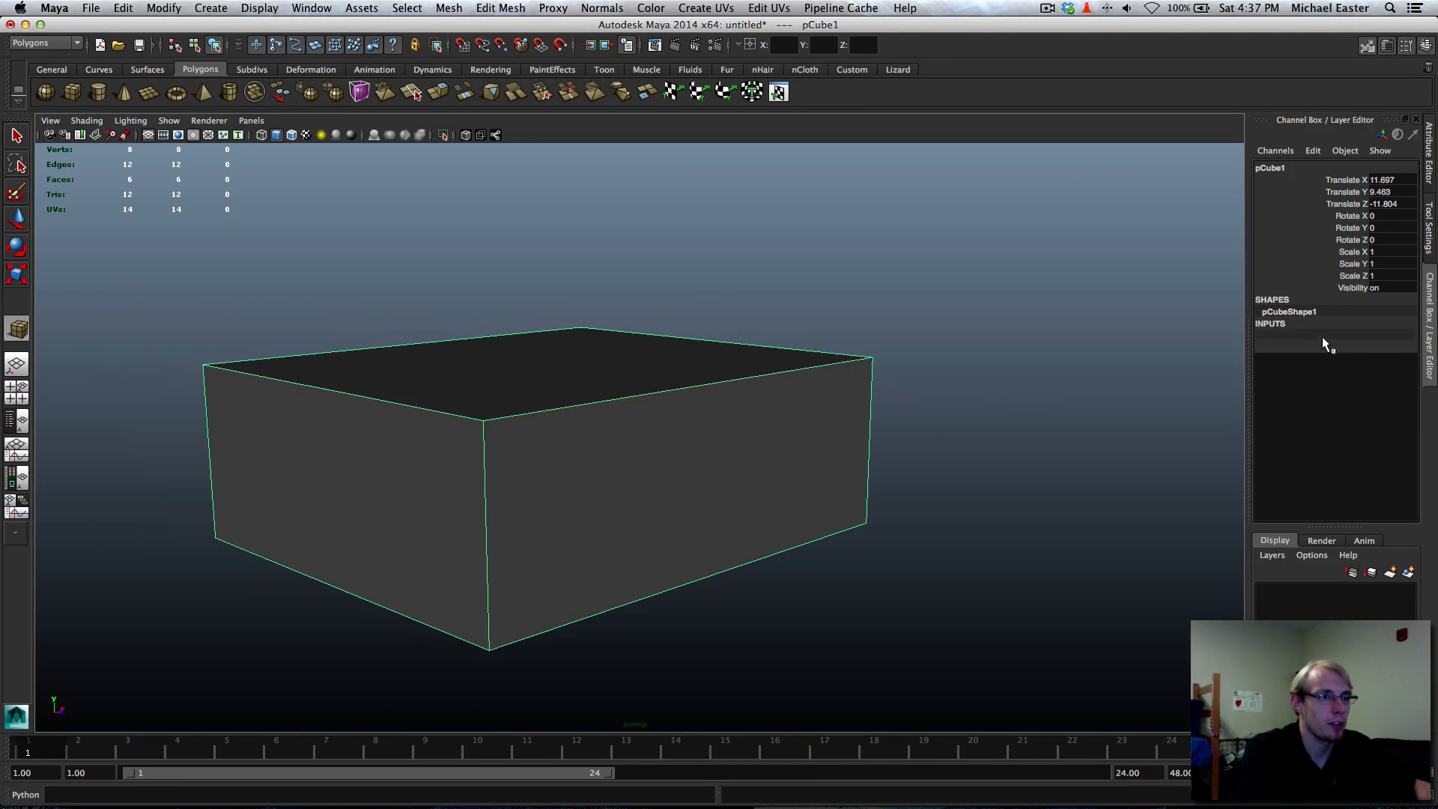
# Raise the cube's width, height and depth subdivisions to 18 together
pyautogui.click(1323, 336)
pyautogui.moveTo(1357, 388)
pyautogui.mouseDown()
pyautogui.moveTo(1365, 421)
pyautogui.moveTo(1361, 409)
pyautogui.mouseUp()
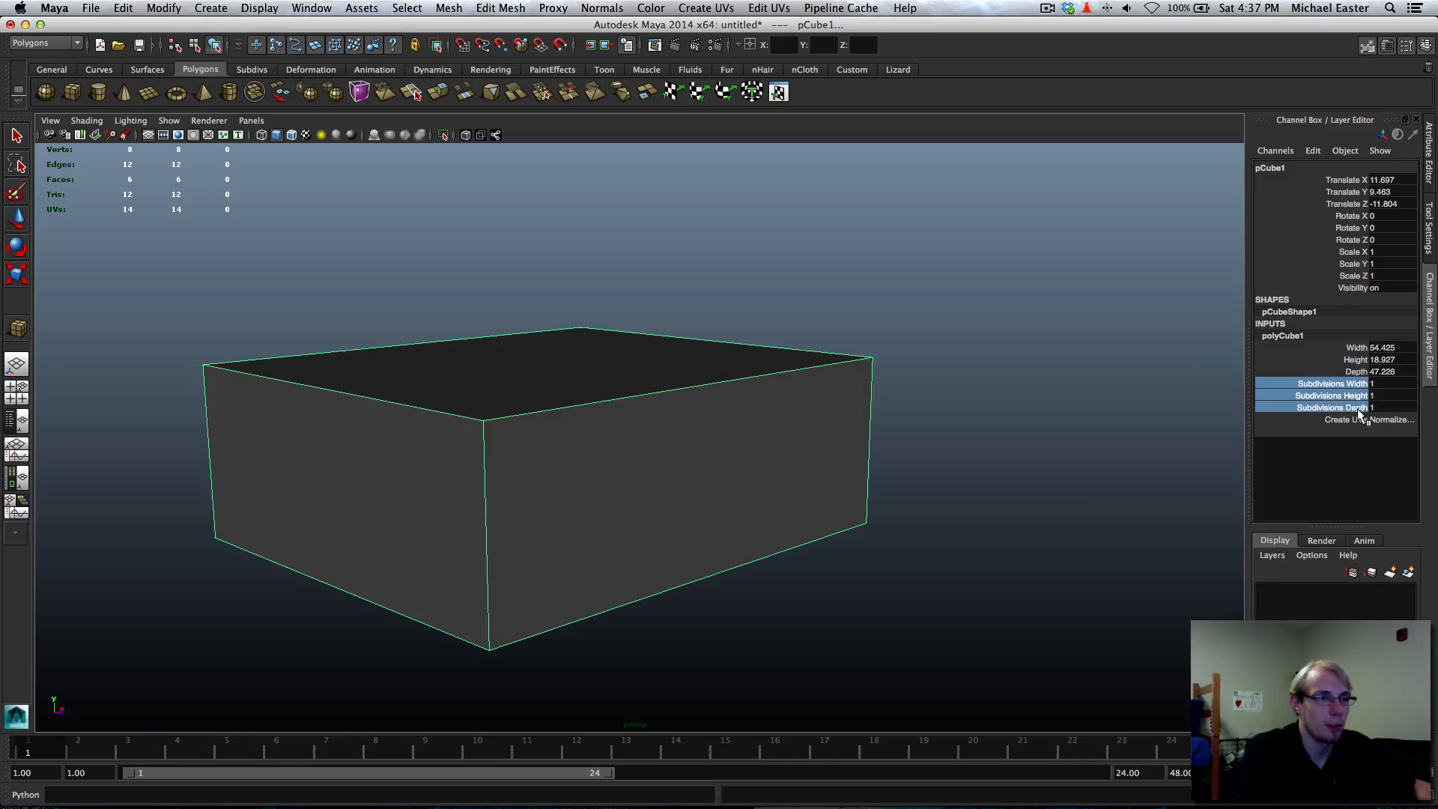
pyautogui.moveTo(599, 460); pyautogui.dragTo(712, 450, button='middle')
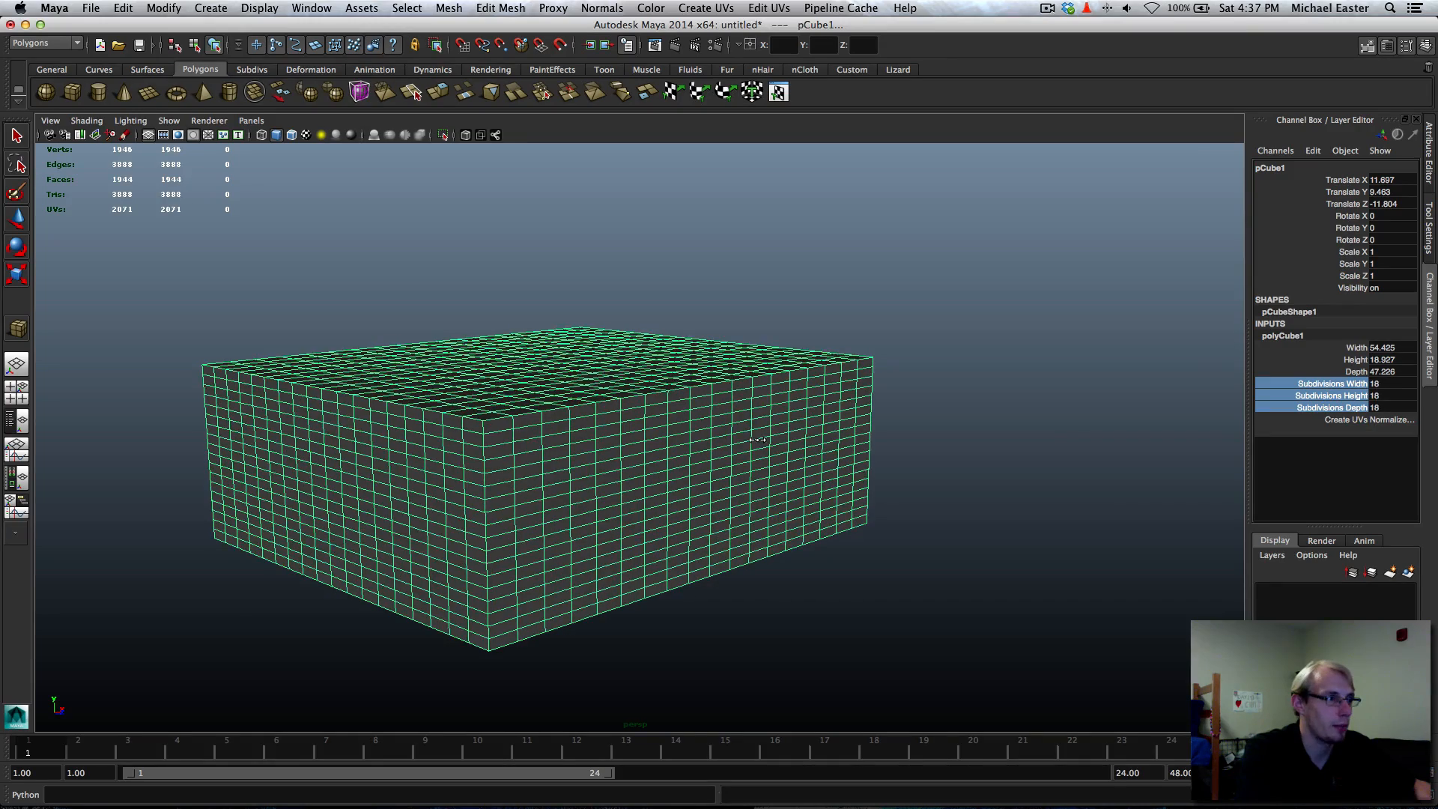
# Set the cube's depth to 100 and check the lengthened box
pyautogui.click(1357, 372)
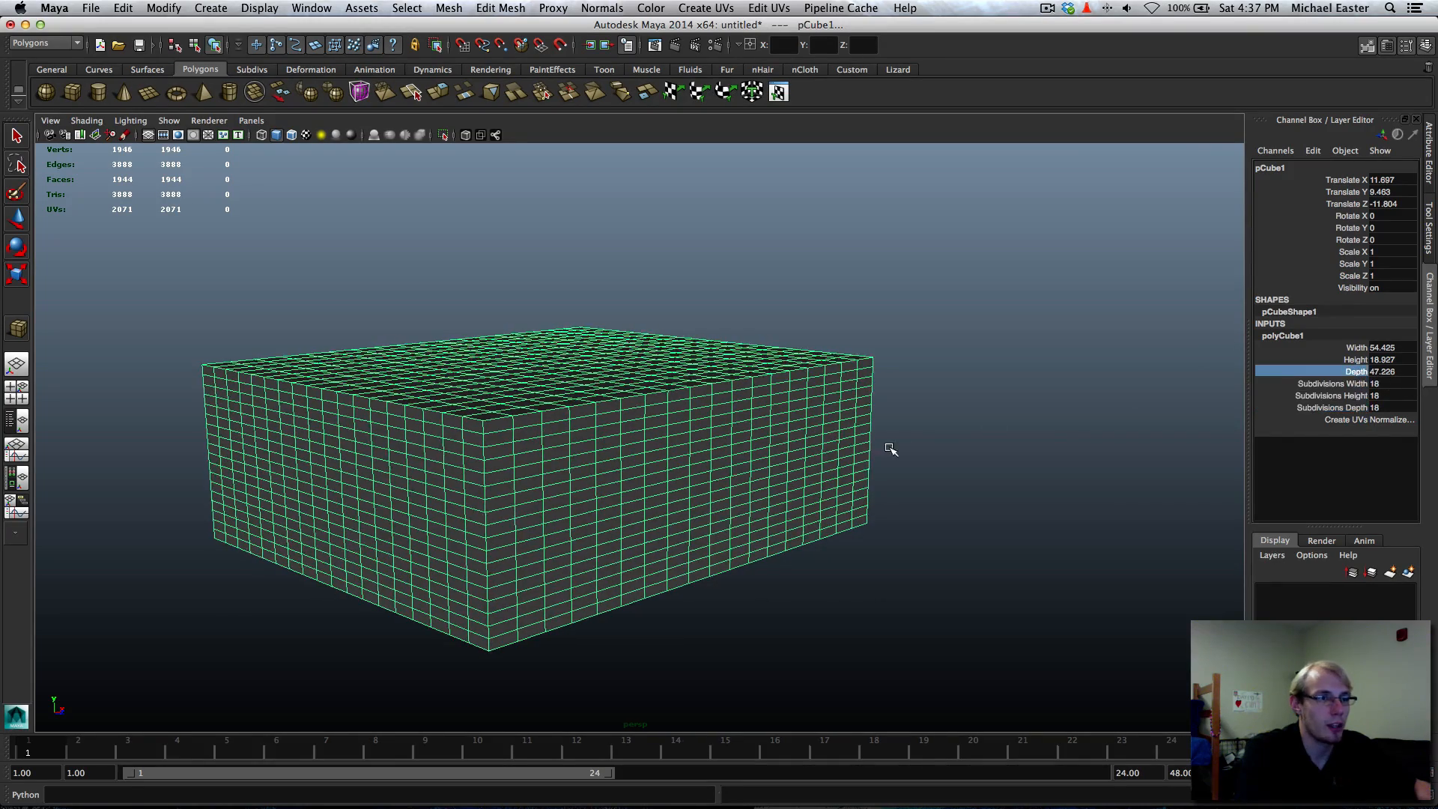
pyautogui.moveTo(889, 446); pyautogui.dragTo(711, 428, button='middle')
pyautogui.press('f')
pyautogui.keyDown('alt'); pyautogui.moveTo(873, 370); pyautogui.dragTo(642, 440); pyautogui.keyUp('alt')
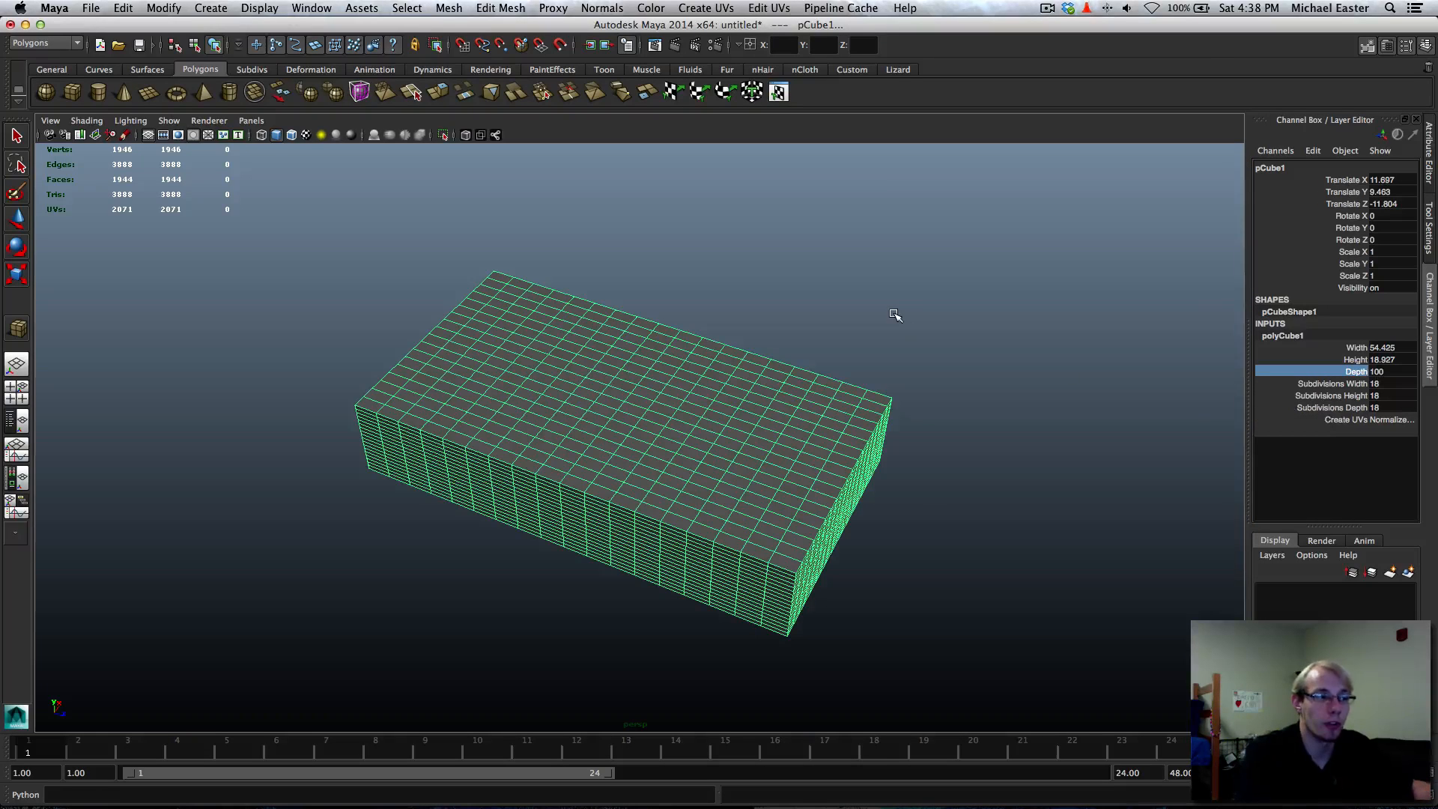
pyautogui.keyDown('alt'); pyautogui.moveTo(820, 455); pyautogui.dragTo(832, 427); pyautogui.keyUp('alt')
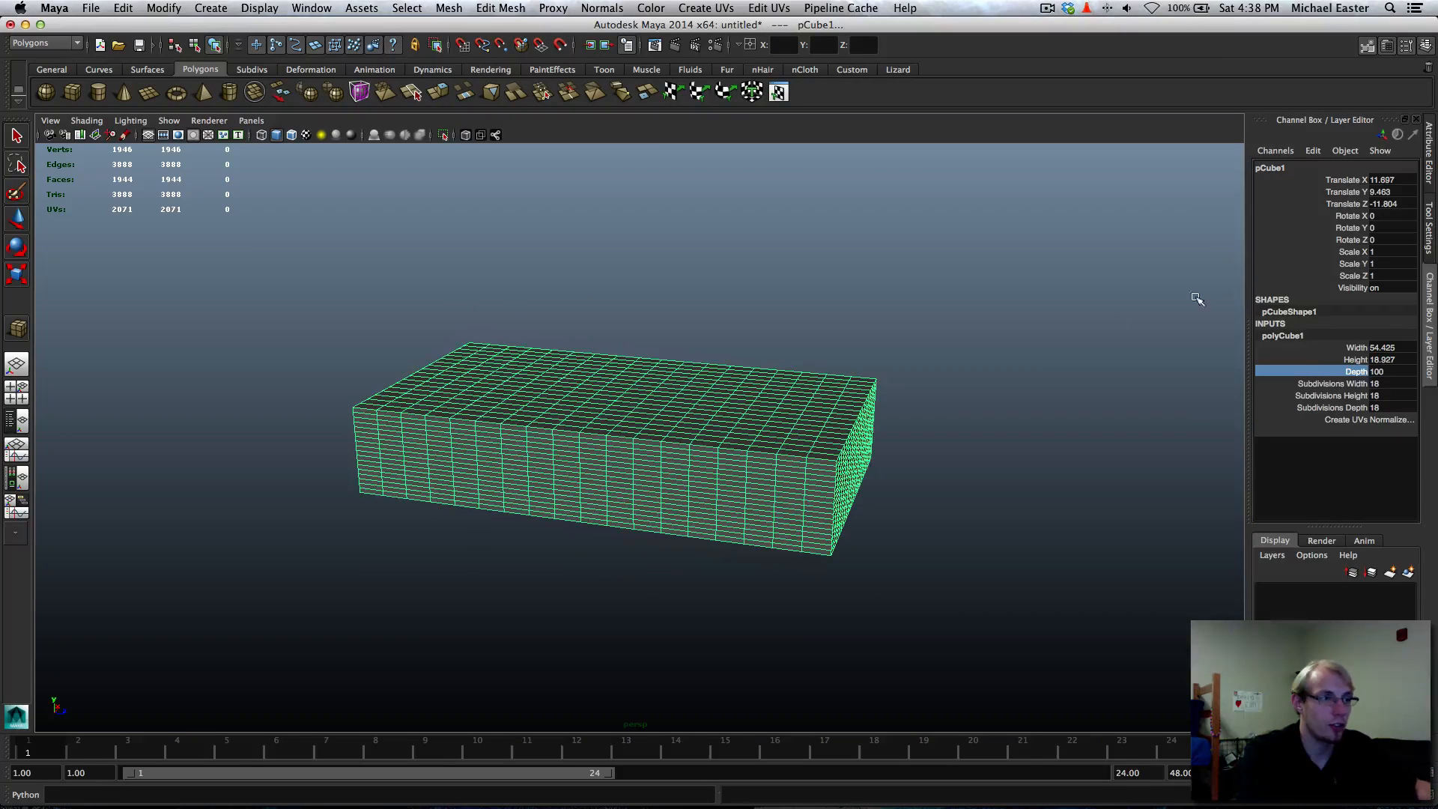
# Reduce the box's width, height and depth subdivisions to 3 together
pyautogui.moveTo(1345, 385); pyautogui.dragTo(1357, 409)
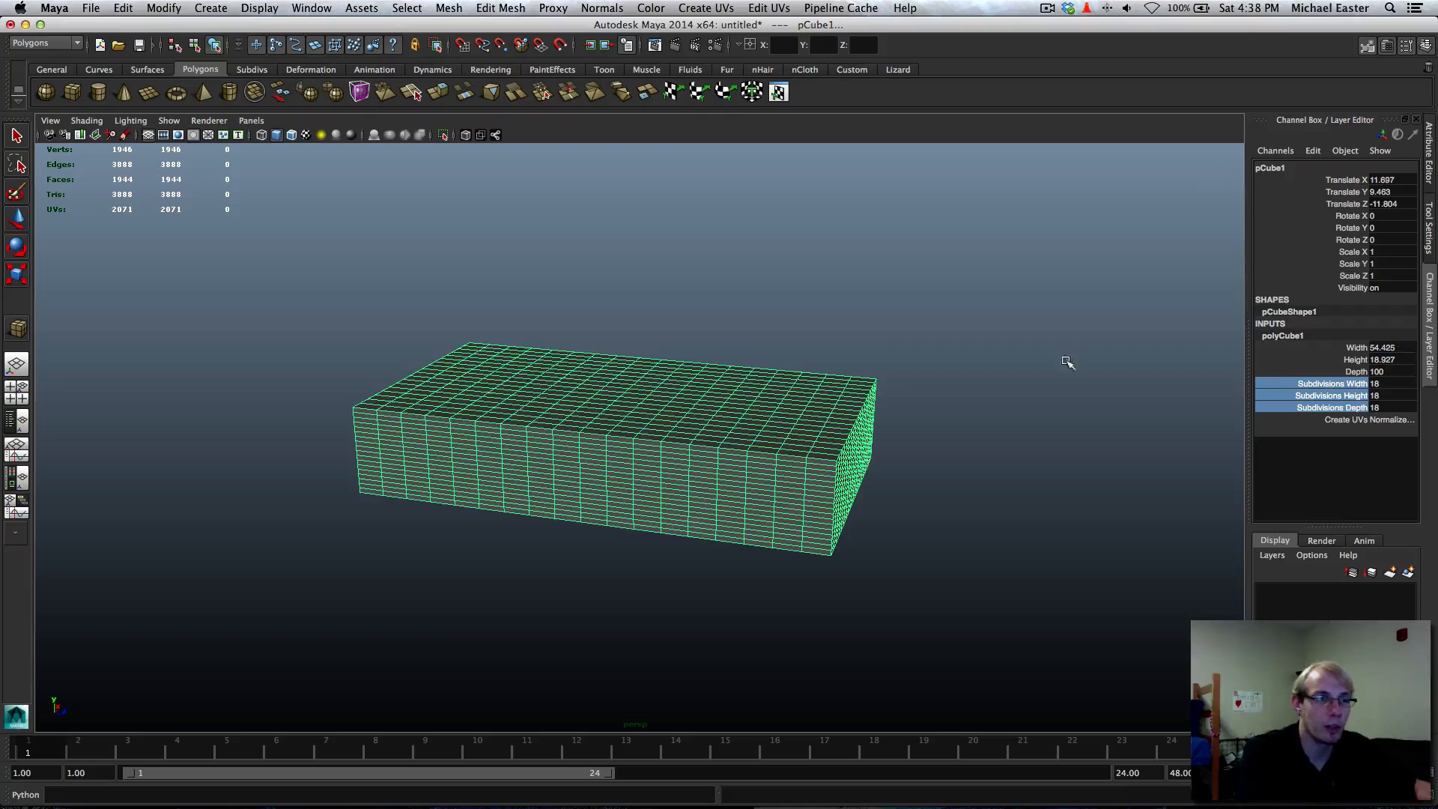
pyautogui.moveTo(1067, 362); pyautogui.dragTo(875, 376, button='middle')
pyautogui.keyDown('alt'); pyautogui.moveTo(873, 401); pyautogui.dragTo(860, 415); pyautogui.keyUp('alt')
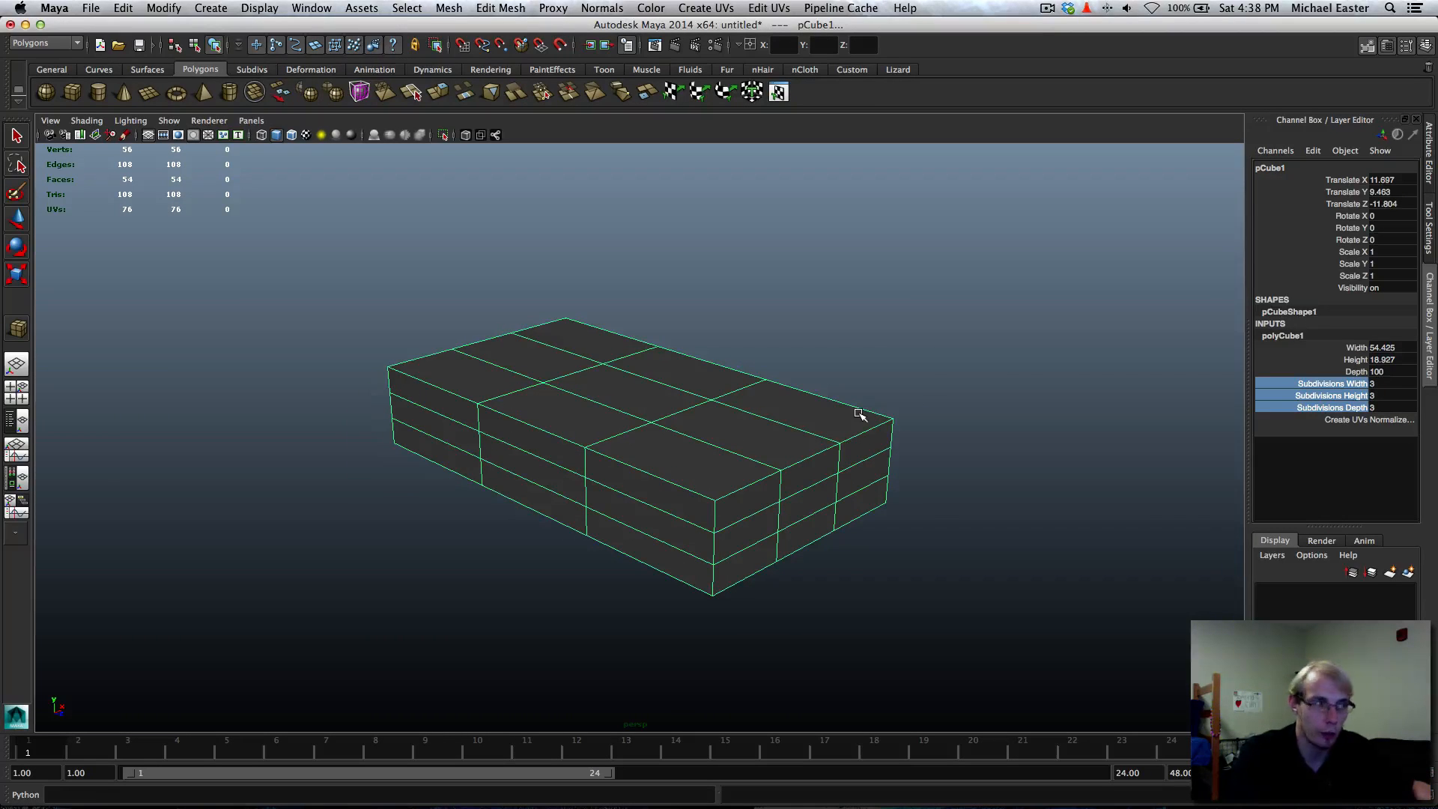
pyautogui.keyDown('alt'); pyautogui.moveTo(746, 630); pyautogui.dragTo(732, 572); pyautogui.keyUp('alt')
# Merge the vertex just below the box's near top corner into that corner vertex and return to object mode
pyautogui.moveTo(721, 480); pyautogui.dragTo(634, 483, button='right')
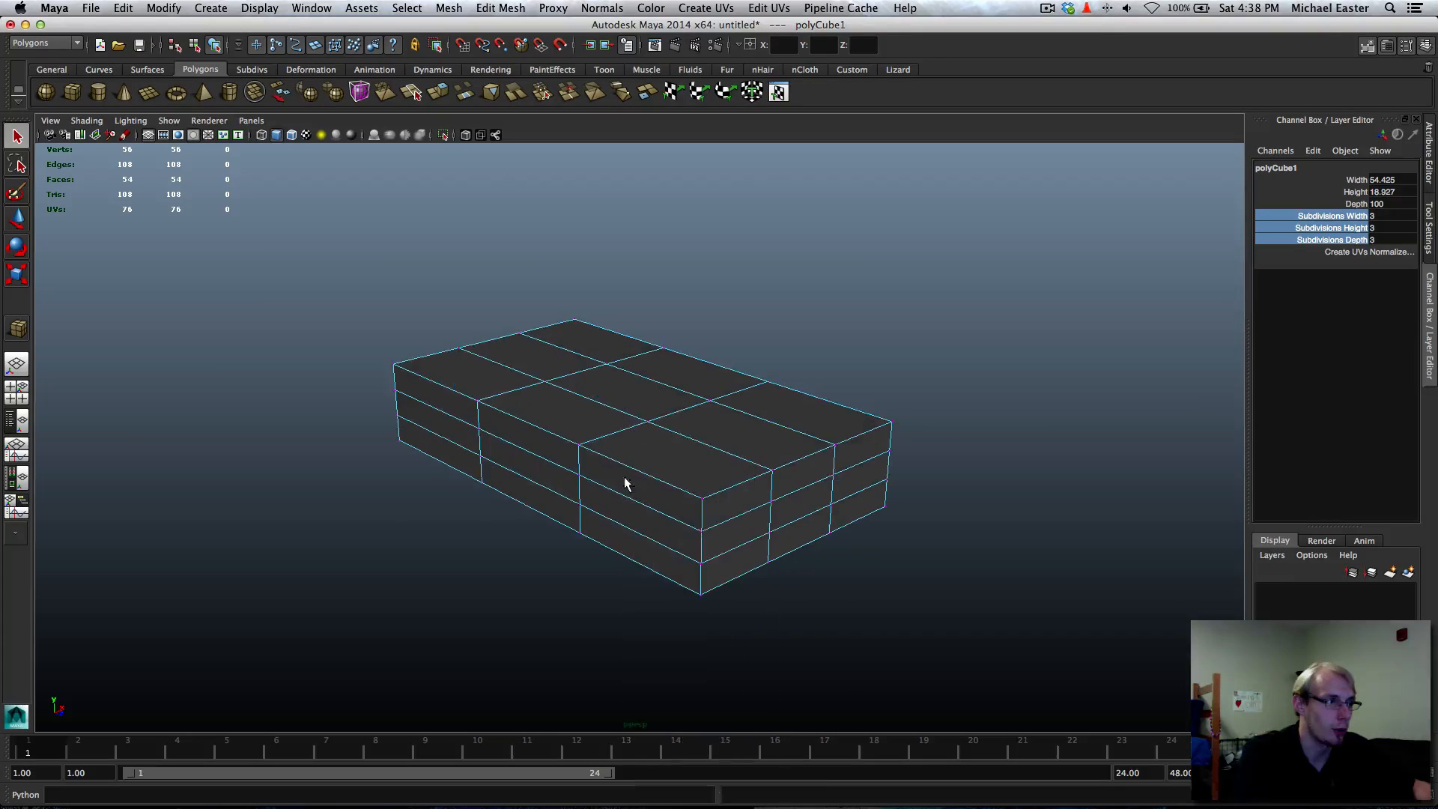
pyautogui.click(701, 530)
pyautogui.press('w')
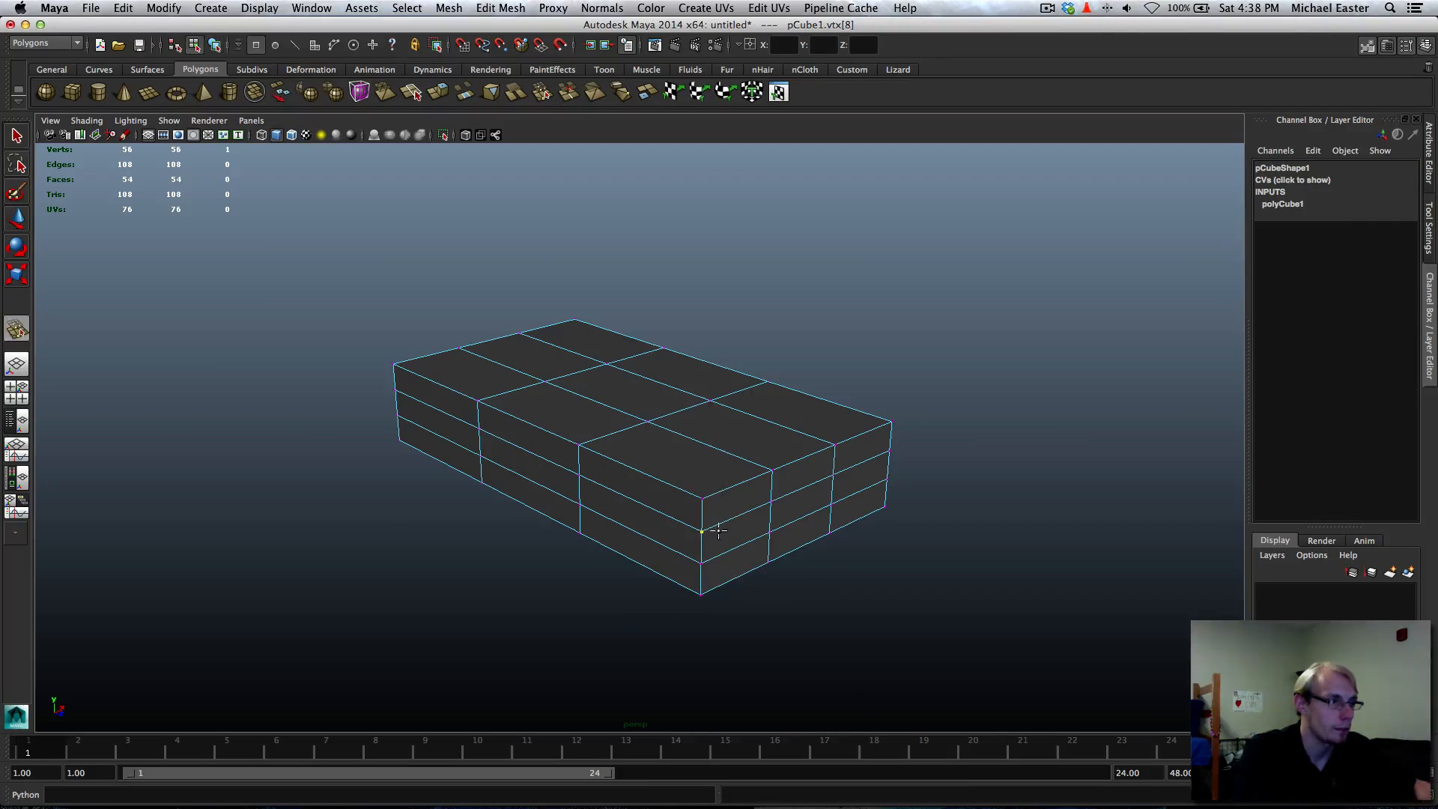
pyautogui.moveTo(693, 486); pyautogui.dragTo(701, 497)
pyautogui.press('q')
pyautogui.click(647, 537)
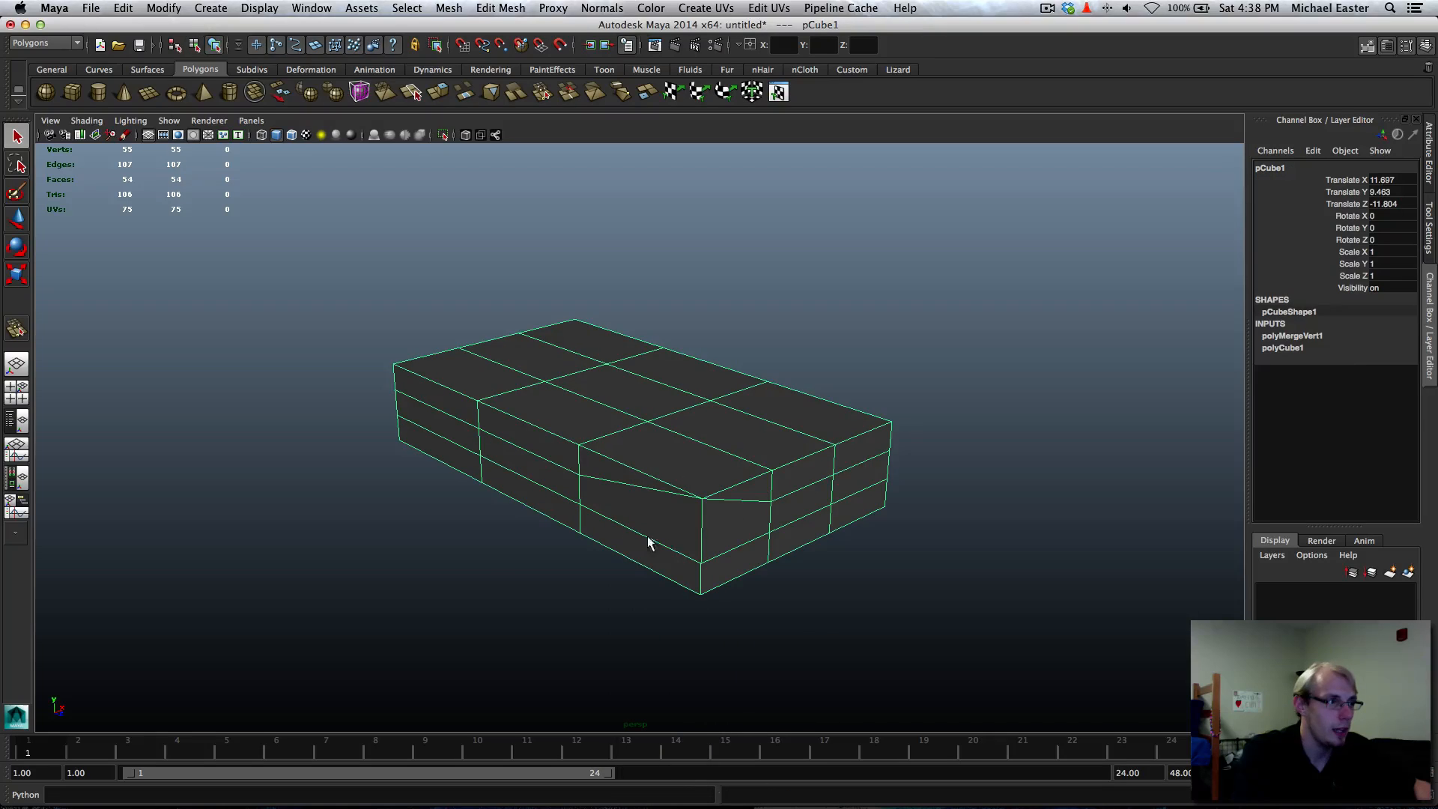
# Set the box's original width, height and depth subdivisions to 7 after the vertex merge and examine the near corner edge
pyautogui.click(1309, 346)
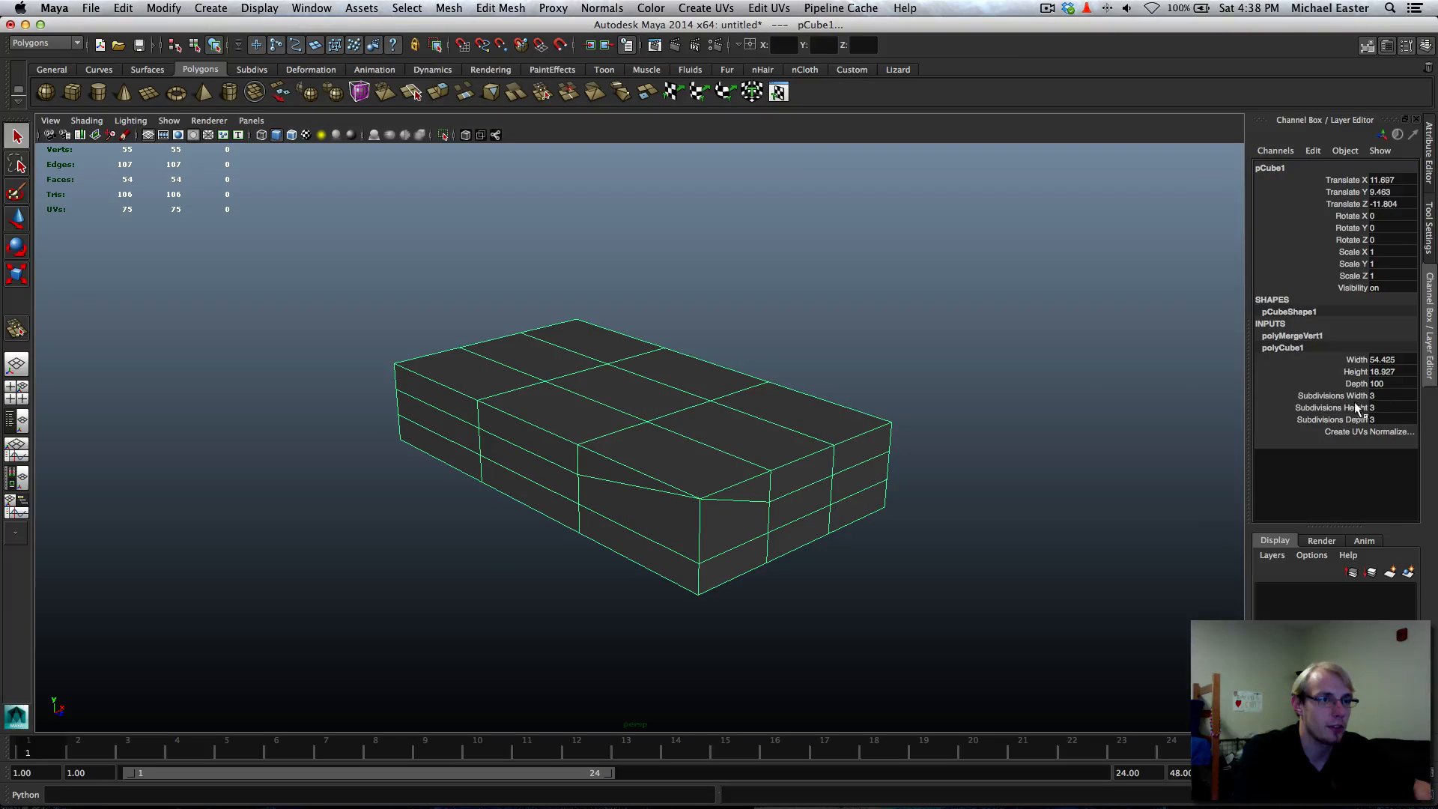
pyautogui.moveTo(1353, 395); pyautogui.dragTo(1352, 421)
pyautogui.moveTo(931, 459)
pyautogui.mouseDown(button='middle')
pyautogui.moveTo(986, 453)
pyautogui.moveTo(954, 462)
pyautogui.mouseUp(button='middle')
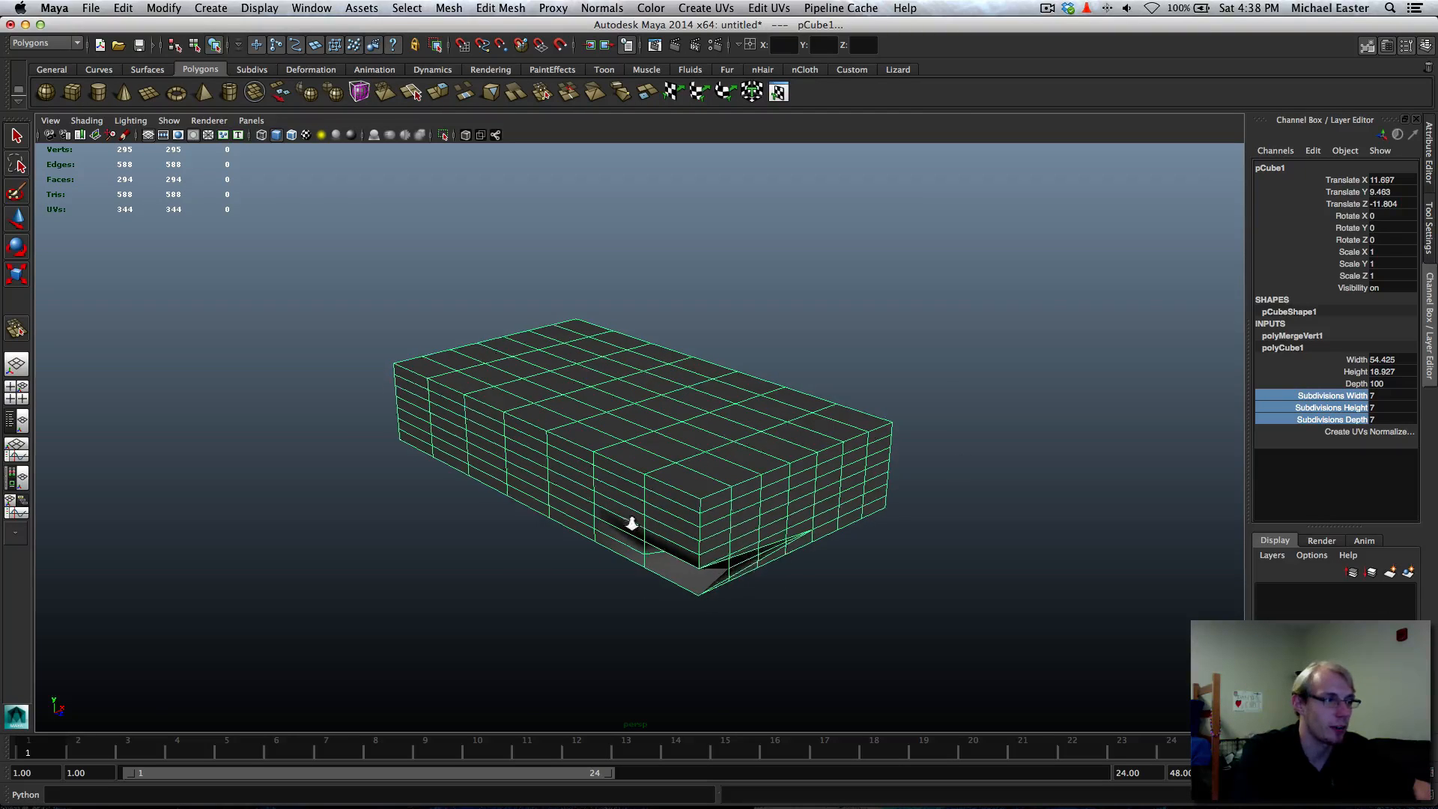
pyautogui.keyDown('alt'); pyautogui.moveTo(632, 523); pyautogui.dragTo(660, 460, button='middle'); pyautogui.keyUp('alt')
pyautogui.moveTo(791, 448); pyautogui.dragTo(870, 359, button='right')
pyautogui.keyDown('alt'); pyautogui.moveTo(870, 360); pyautogui.dragTo(865, 382, button='middle'); pyautogui.keyUp('alt')
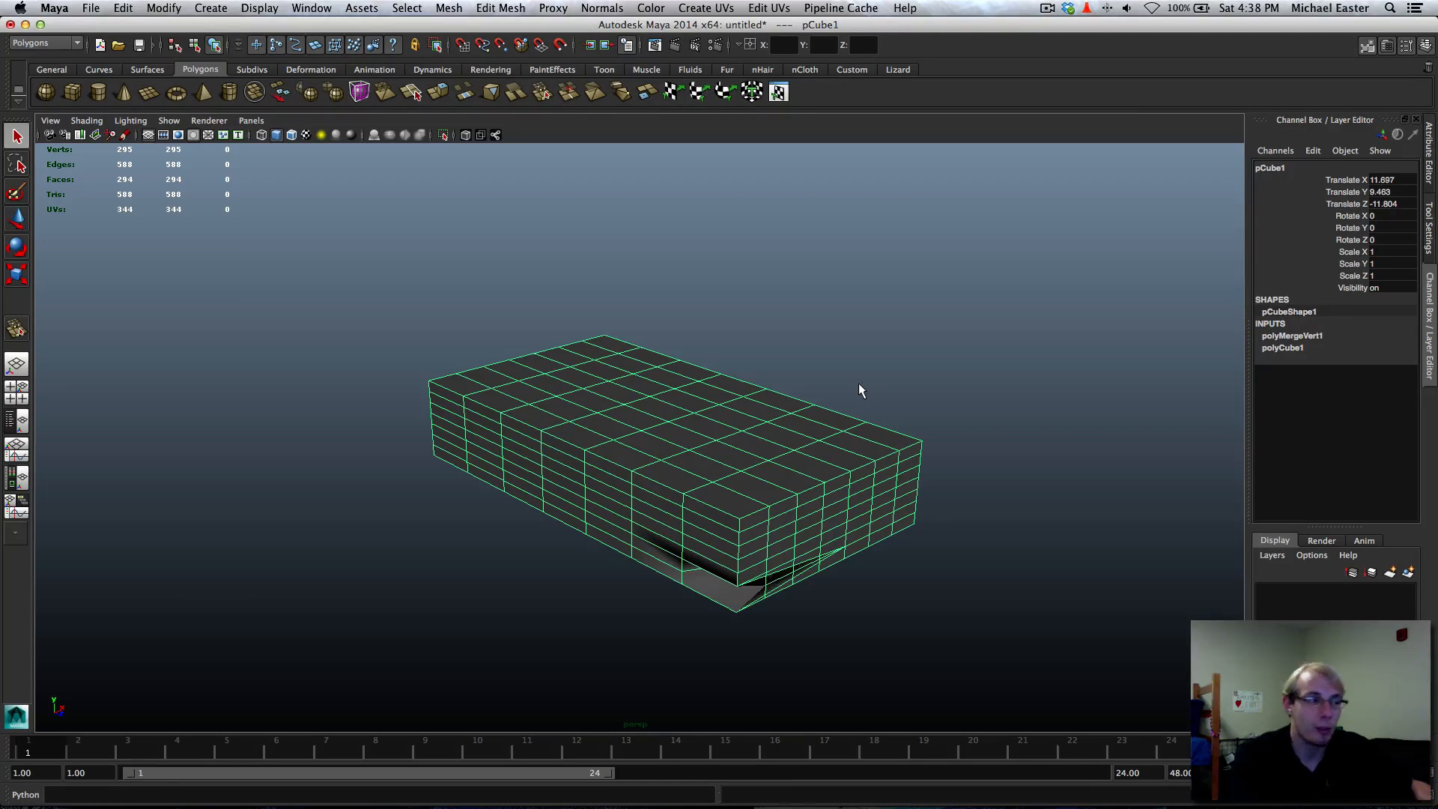
pyautogui.keyDown('alt'); pyautogui.moveTo(858, 384); pyautogui.dragTo(816, 444); pyautogui.keyUp('alt')
pyautogui.keyDown('alt'); pyautogui.moveTo(817, 443); pyautogui.dragTo(728, 469, button='middle'); pyautogui.keyUp('alt')
pyautogui.keyDown('alt'); pyautogui.moveTo(877, 463); pyautogui.dragTo(866, 464); pyautogui.keyUp('alt')
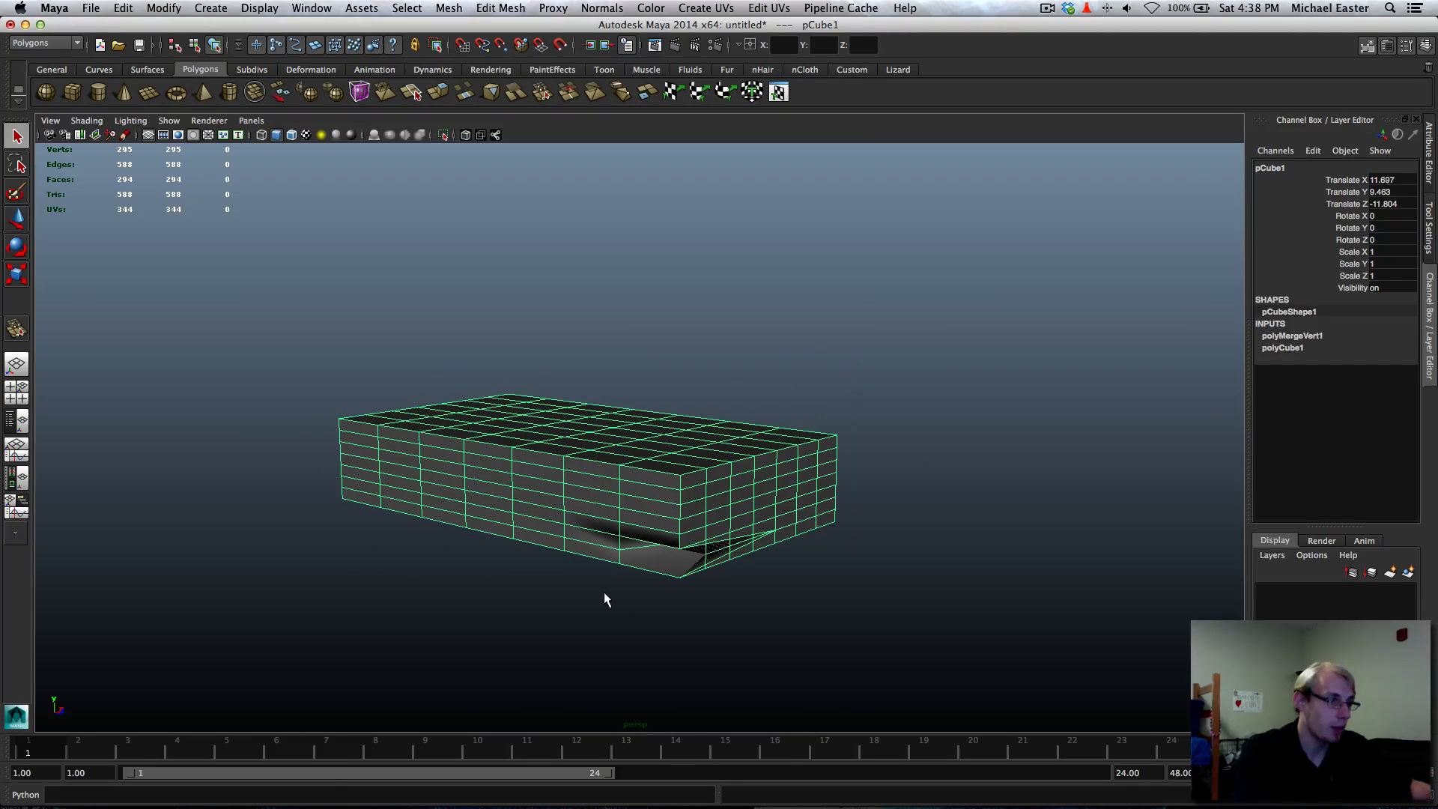
# Delete the box and frame the empty grid in the perspective view
pyautogui.press('Delete')
pyautogui.keyDown('alt'); pyautogui.moveTo(667, 495); pyautogui.dragTo(653, 561); pyautogui.keyUp('alt')
pyautogui.press('f')
pyautogui.keyDown('alt'); pyautogui.moveTo(664, 500); pyautogui.dragTo(690, 479); pyautogui.keyUp('alt')
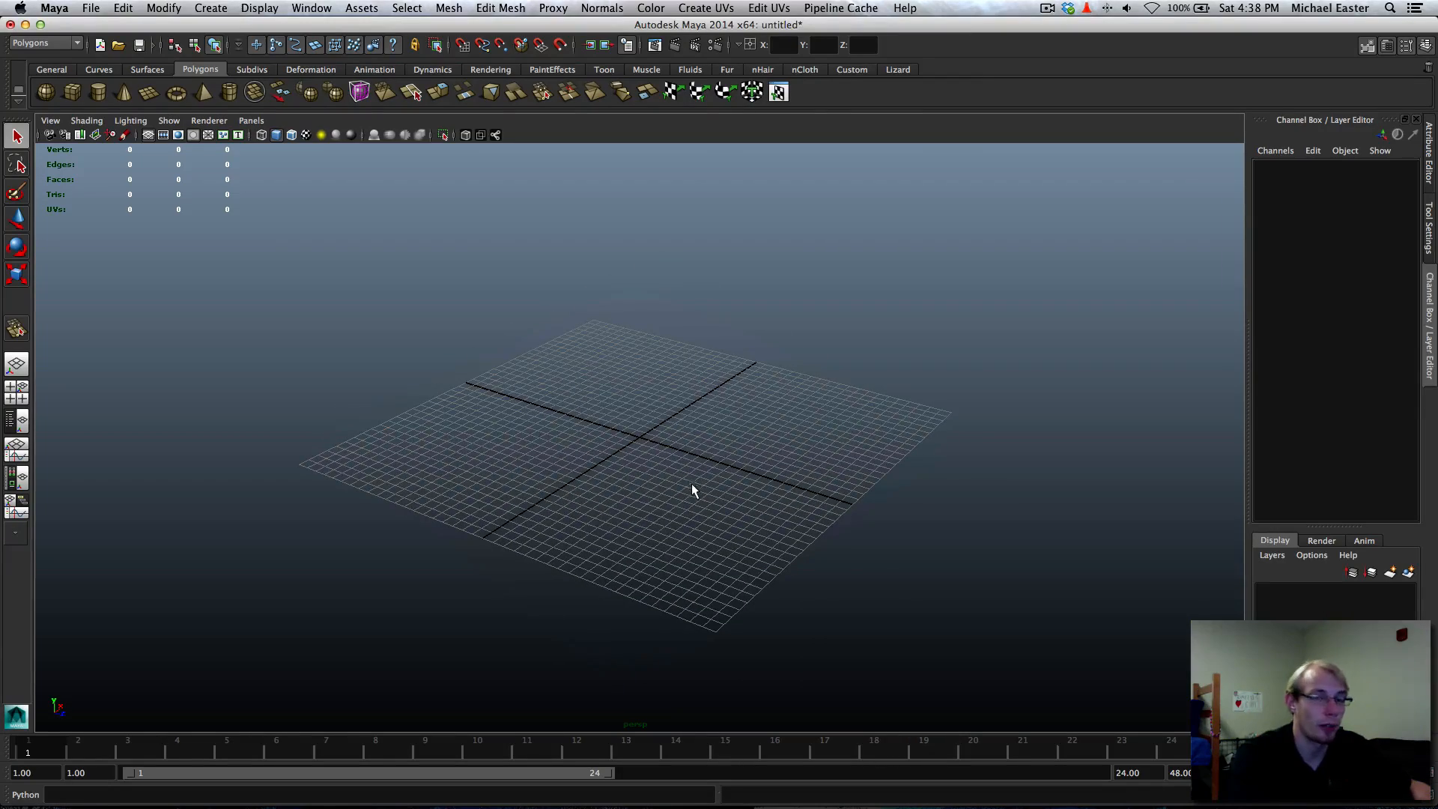
pyautogui.keyDown('alt'); pyautogui.moveTo(676, 428); pyautogui.dragTo(731, 426, button='right'); pyautogui.keyUp('alt')
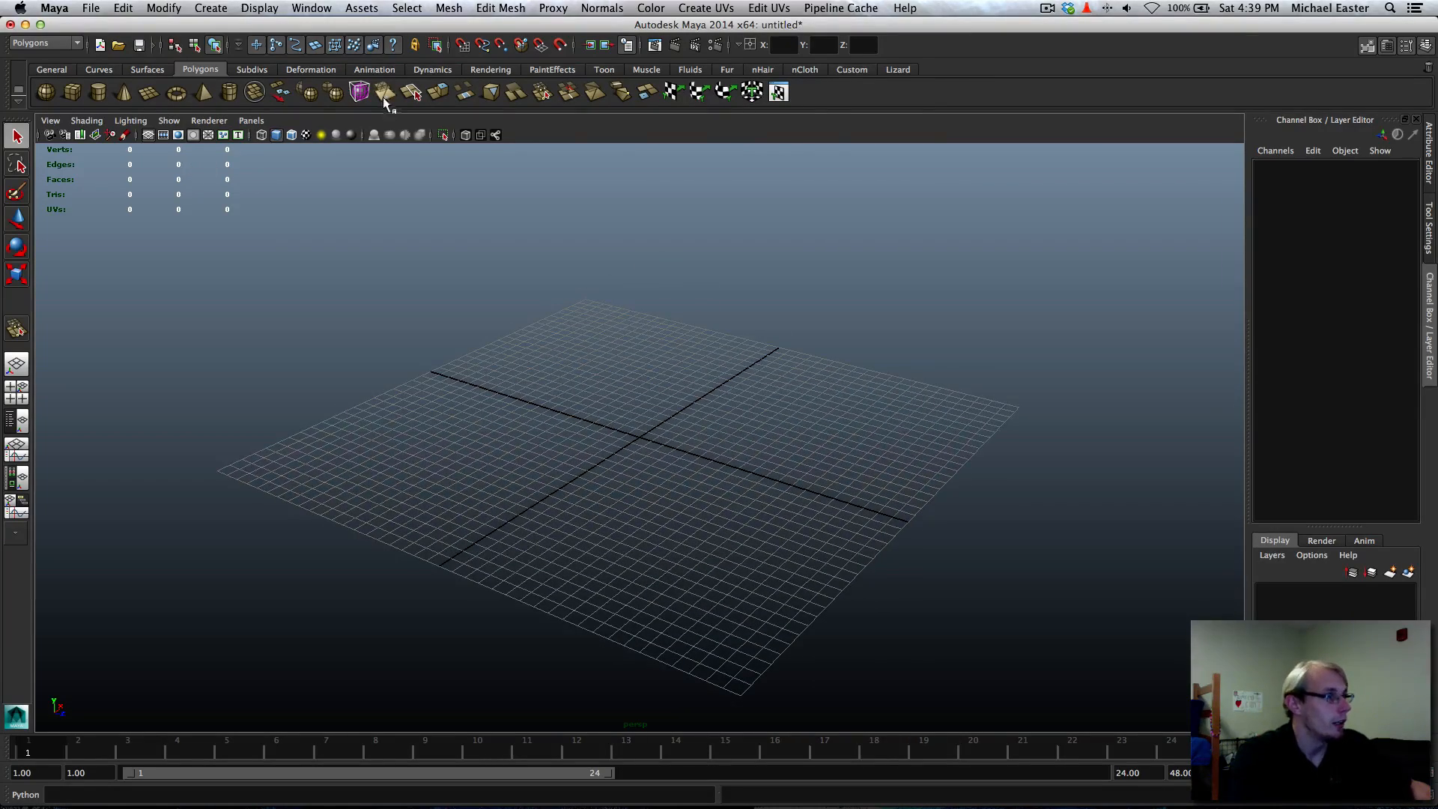
pyautogui.moveTo(665, 417)
pyautogui.keyDown('alt'); pyautogui.mouseDown()
pyautogui.moveTo(671, 427)
pyautogui.moveTo(660, 420)
pyautogui.mouseUp(); pyautogui.keyUp('alt')
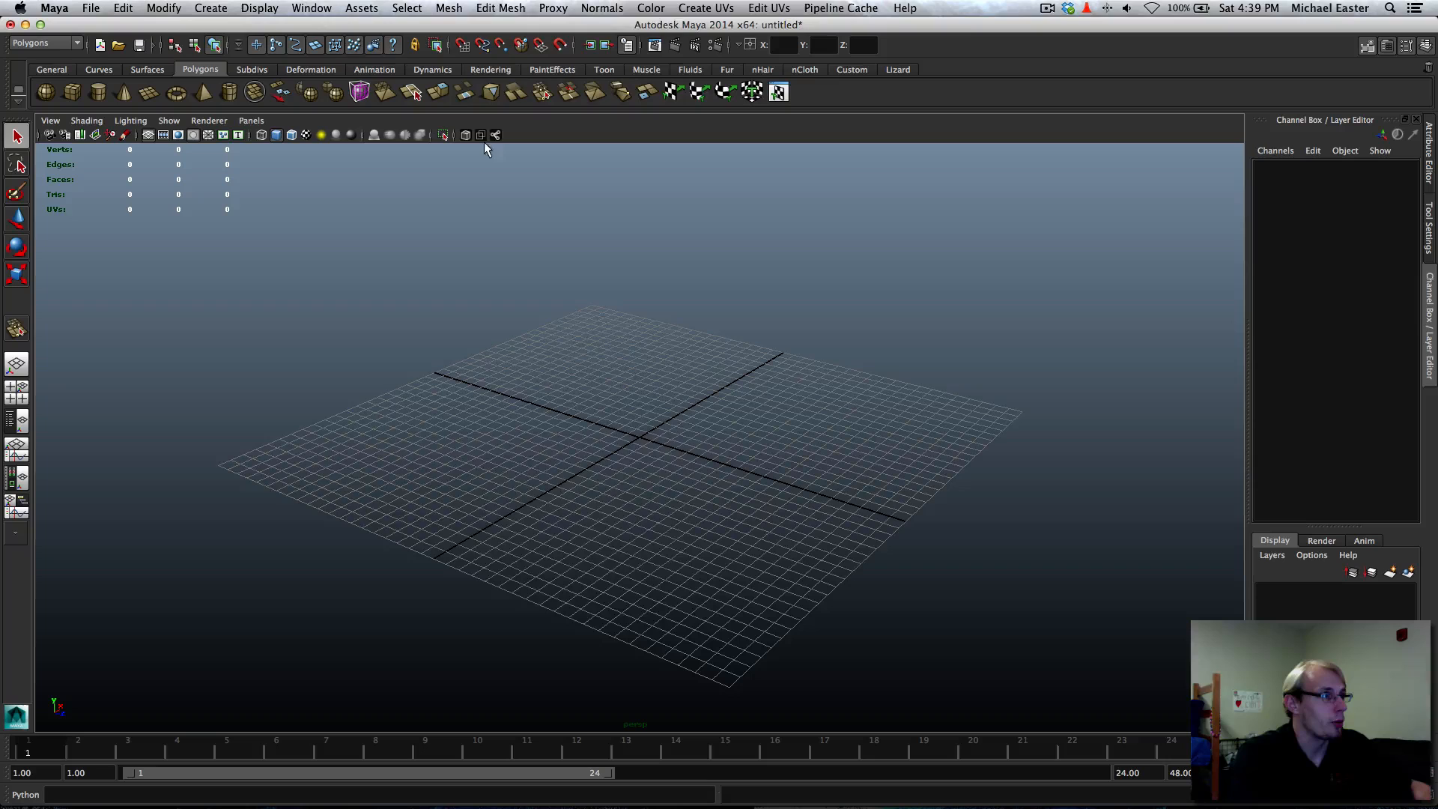
# Start the Create Polygon Tool and maximize the side view for drawing
pyautogui.click(502, 8)
pyautogui.moveTo(443, 5)
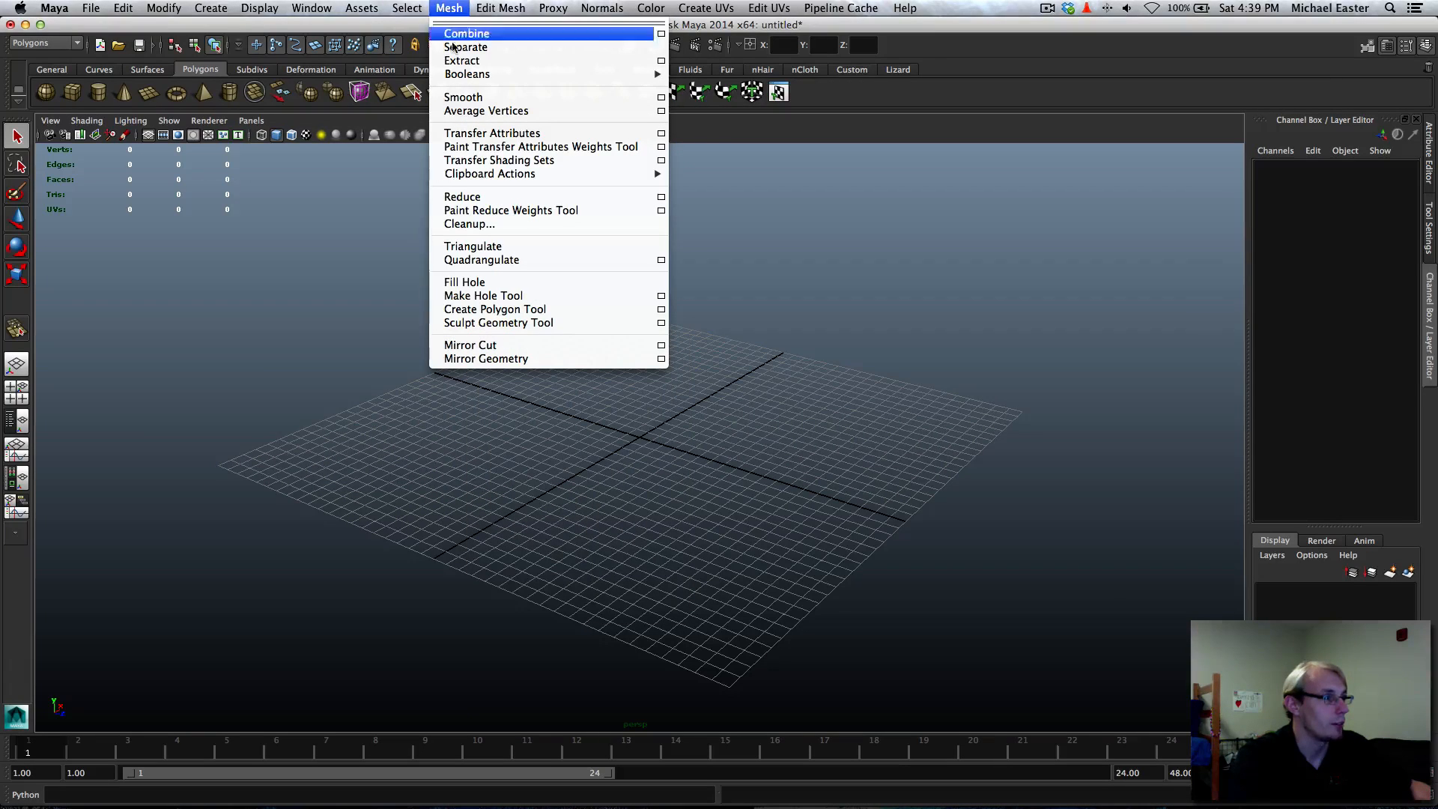
pyautogui.click(494, 309)
pyautogui.press('space')
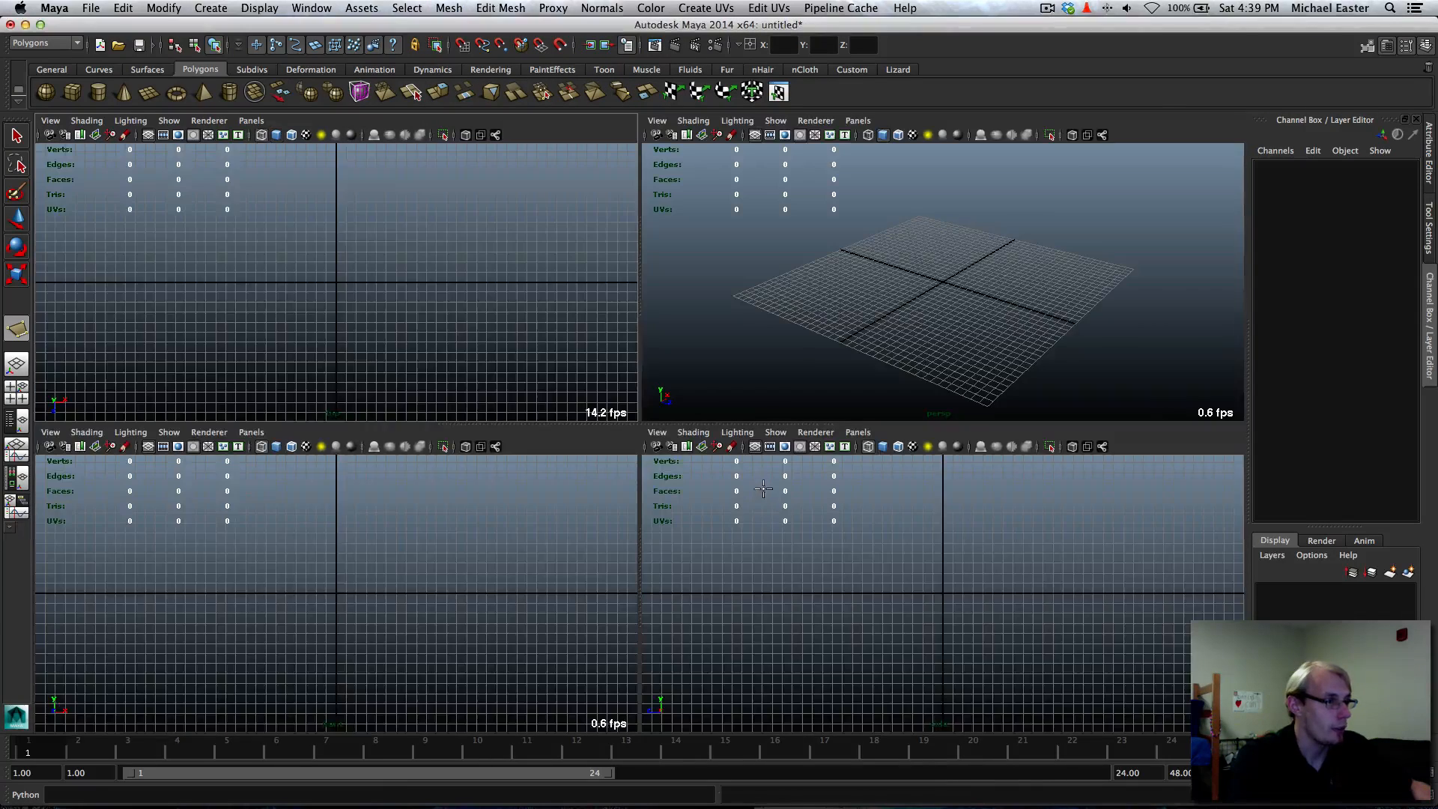
pyautogui.press('space')
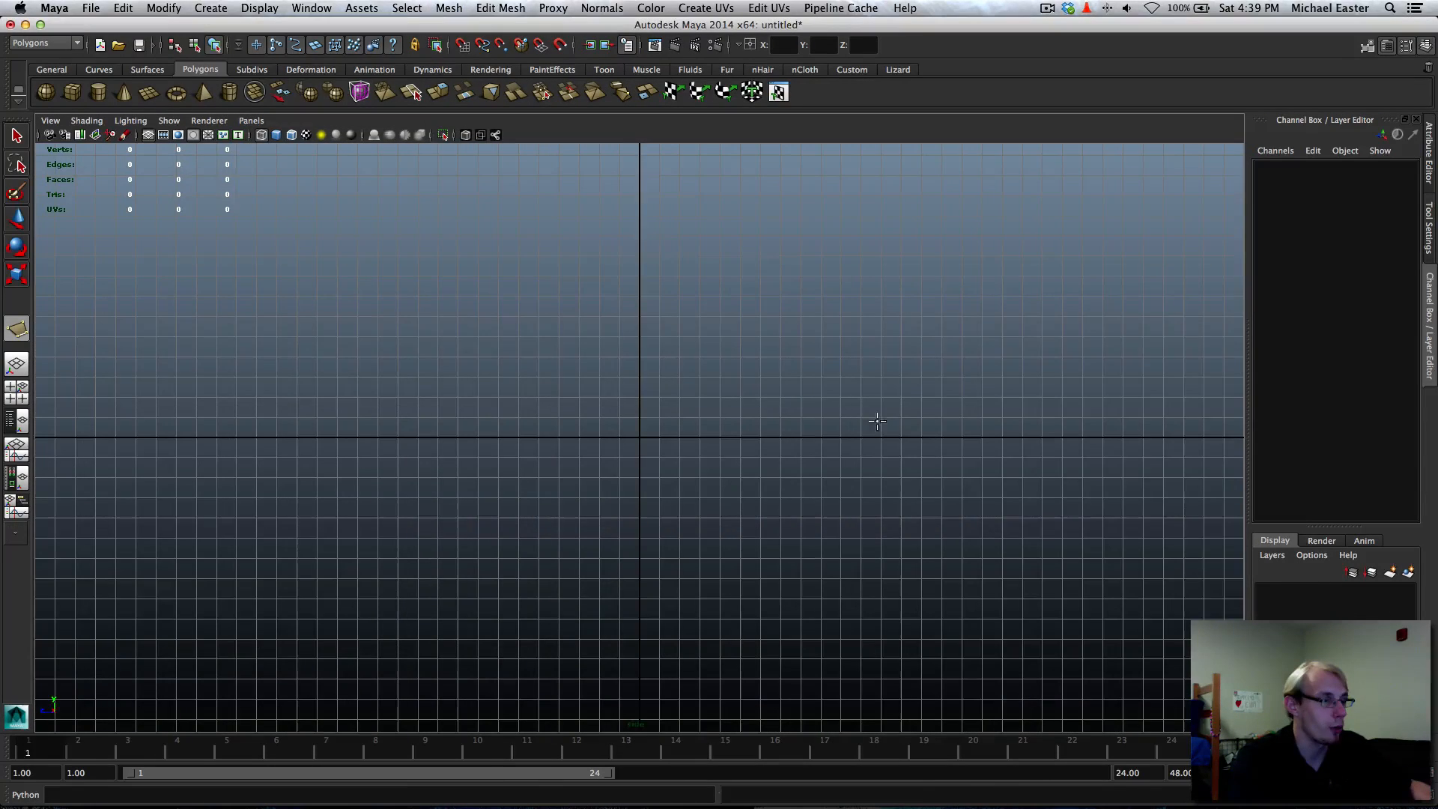
pyautogui.keyDown('alt'); pyautogui.moveTo(585, 315); pyautogui.dragTo(679, 296, button='middle'); pyautogui.keyUp('alt')
pyautogui.scroll(-6, 705, 353)
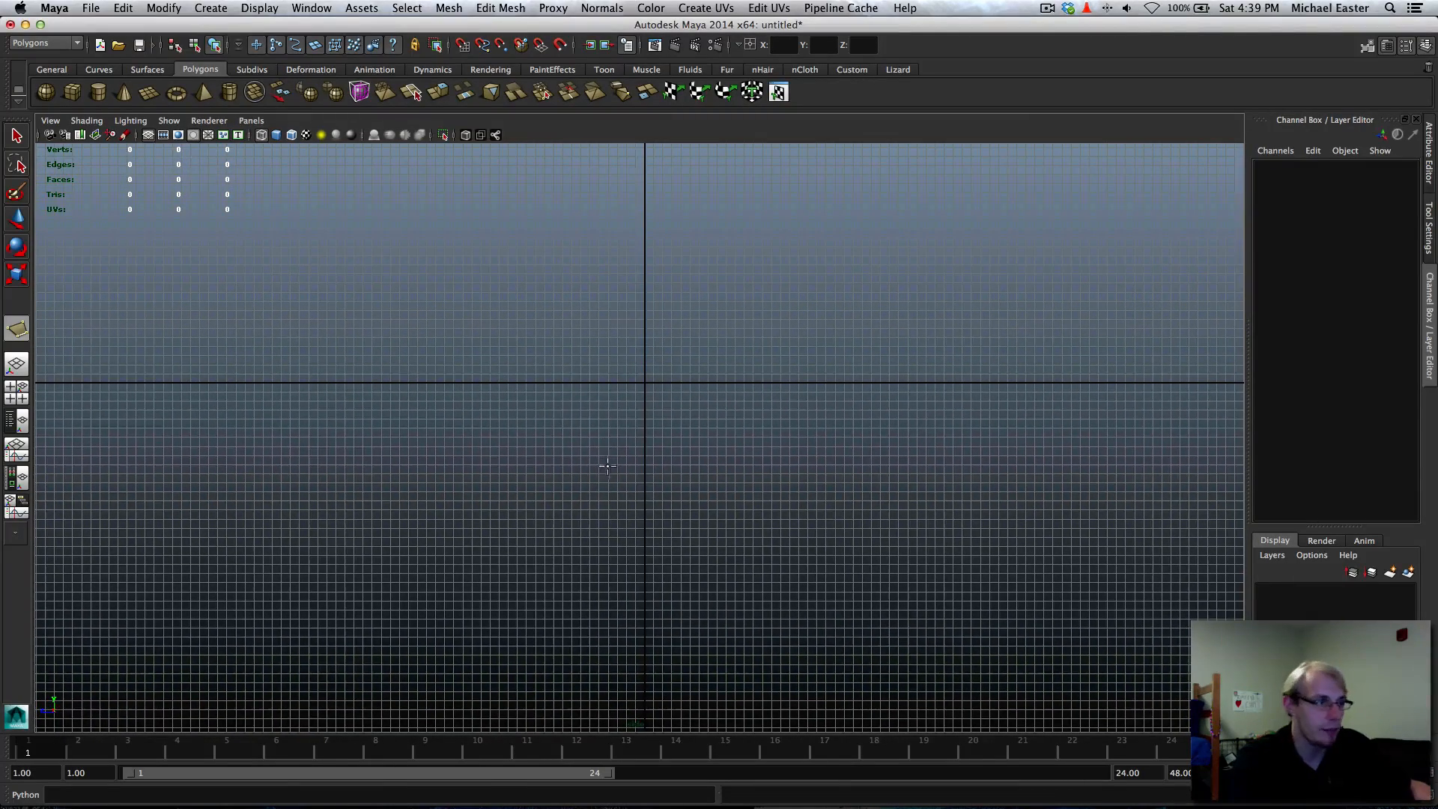
pyautogui.press('space')
pyautogui.press('space')
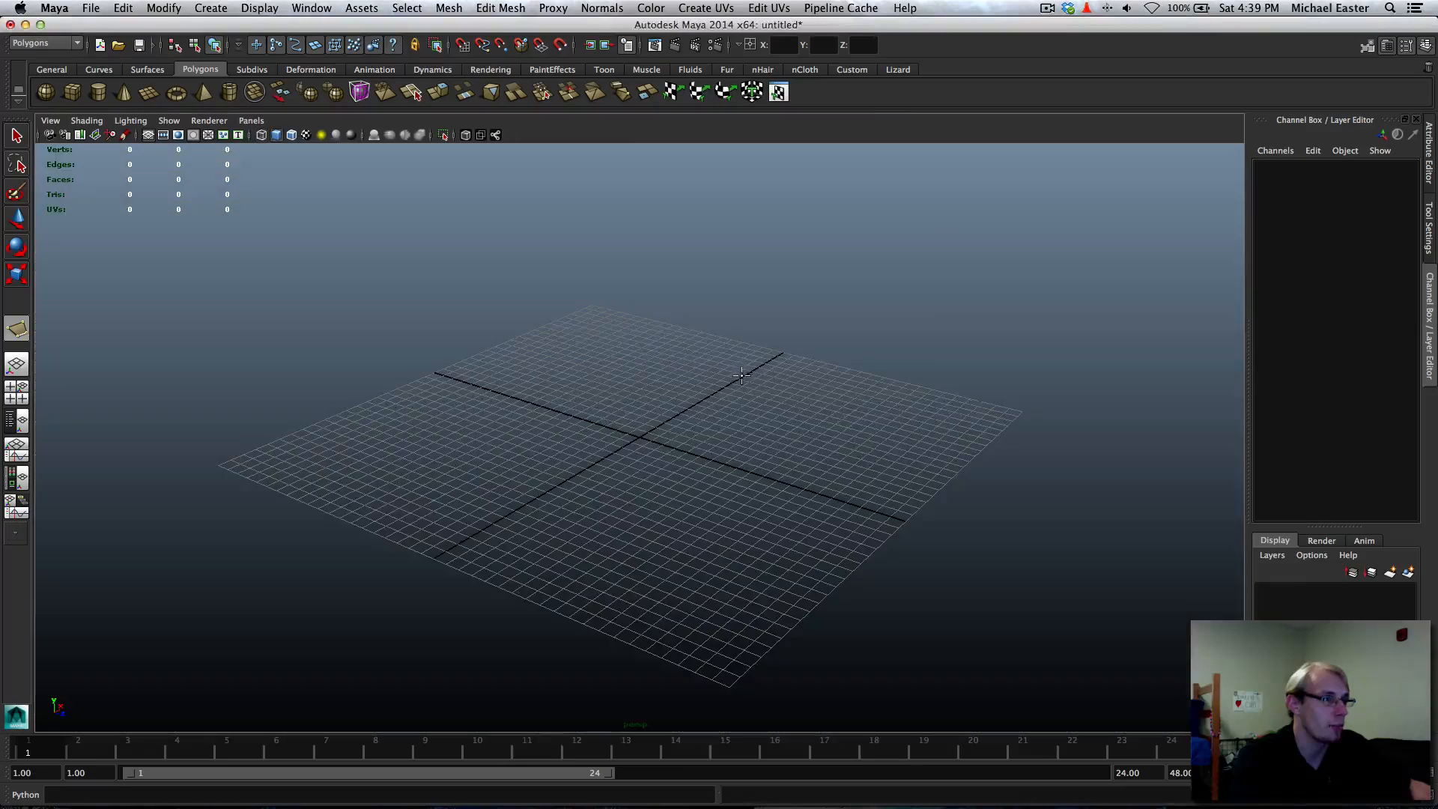
pyautogui.press('space')
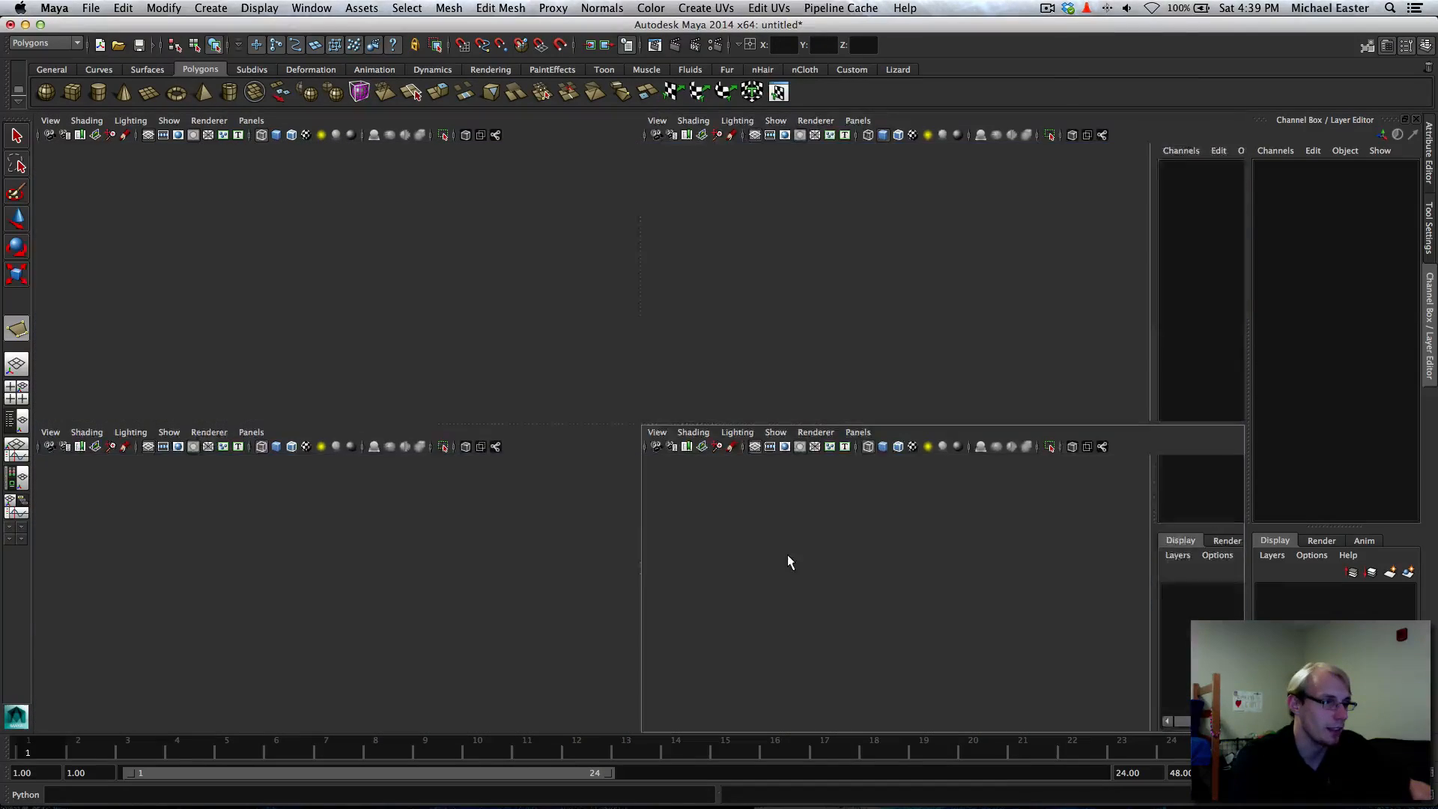
pyautogui.press('space')
pyautogui.keyDown('alt'); pyautogui.moveTo(478, 329); pyautogui.dragTo(567, 364, button='middle'); pyautogui.keyUp('alt')
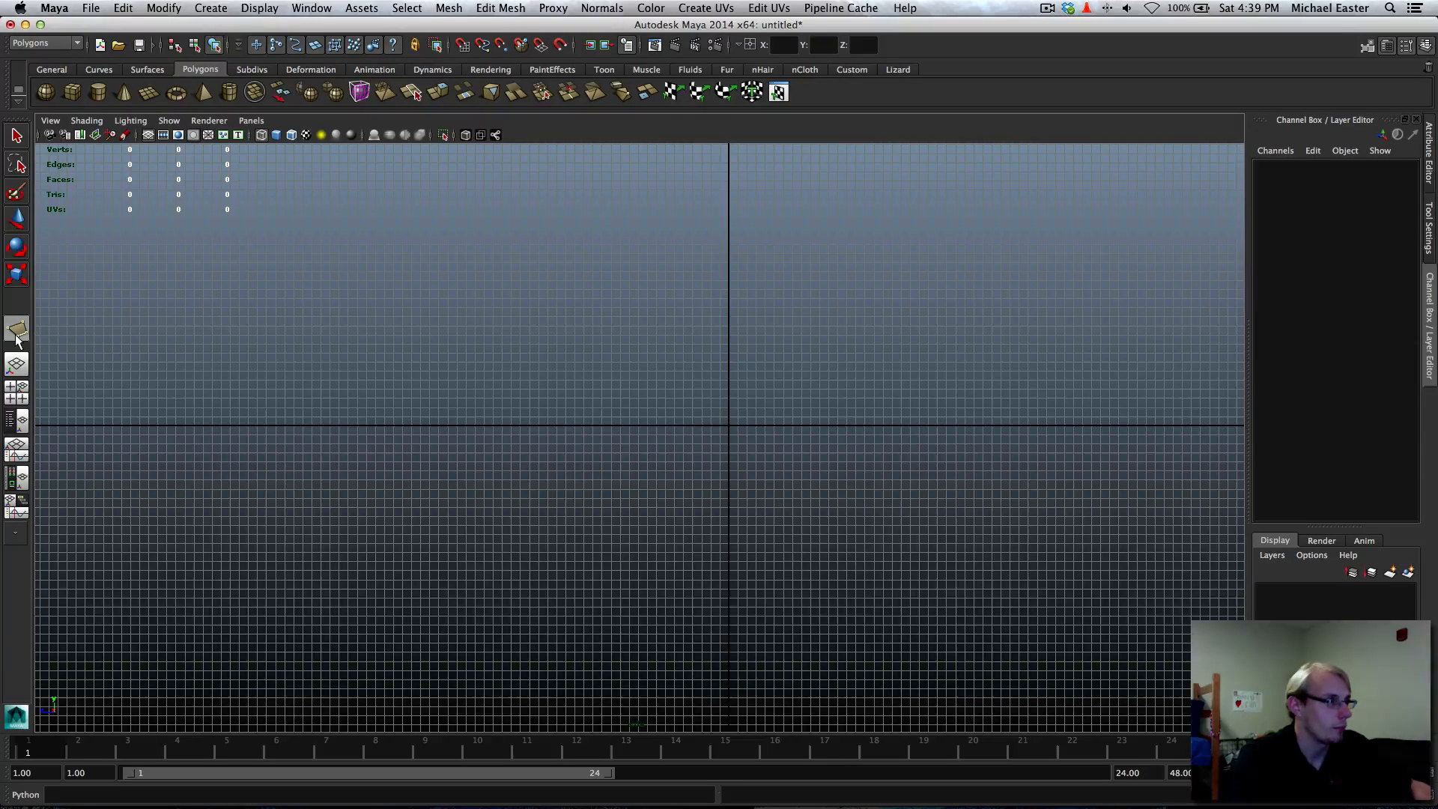
# Restart the Create Polygon Tool and try placing four points of a trial polygon in the side view
pyautogui.click(466, 8)
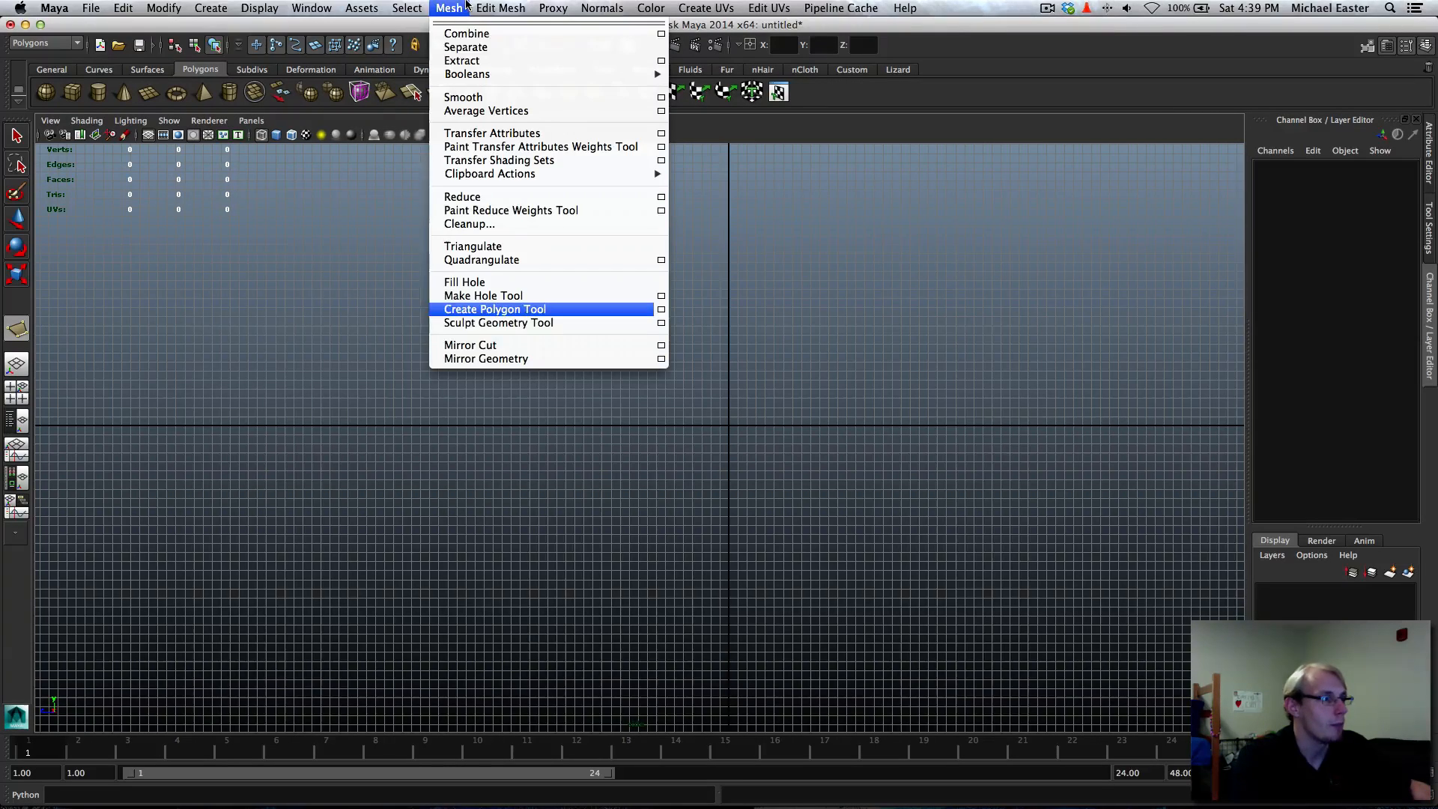
pyautogui.click(487, 305)
pyautogui.keyDown('shift'); pyautogui.moveTo(634, 437); pyautogui.dragTo(674, 211, button='right'); pyautogui.keyUp('shift')
pyautogui.keyDown('alt'); pyautogui.moveTo(696, 285); pyautogui.dragTo(595, 296, button='middle'); pyautogui.keyUp('alt')
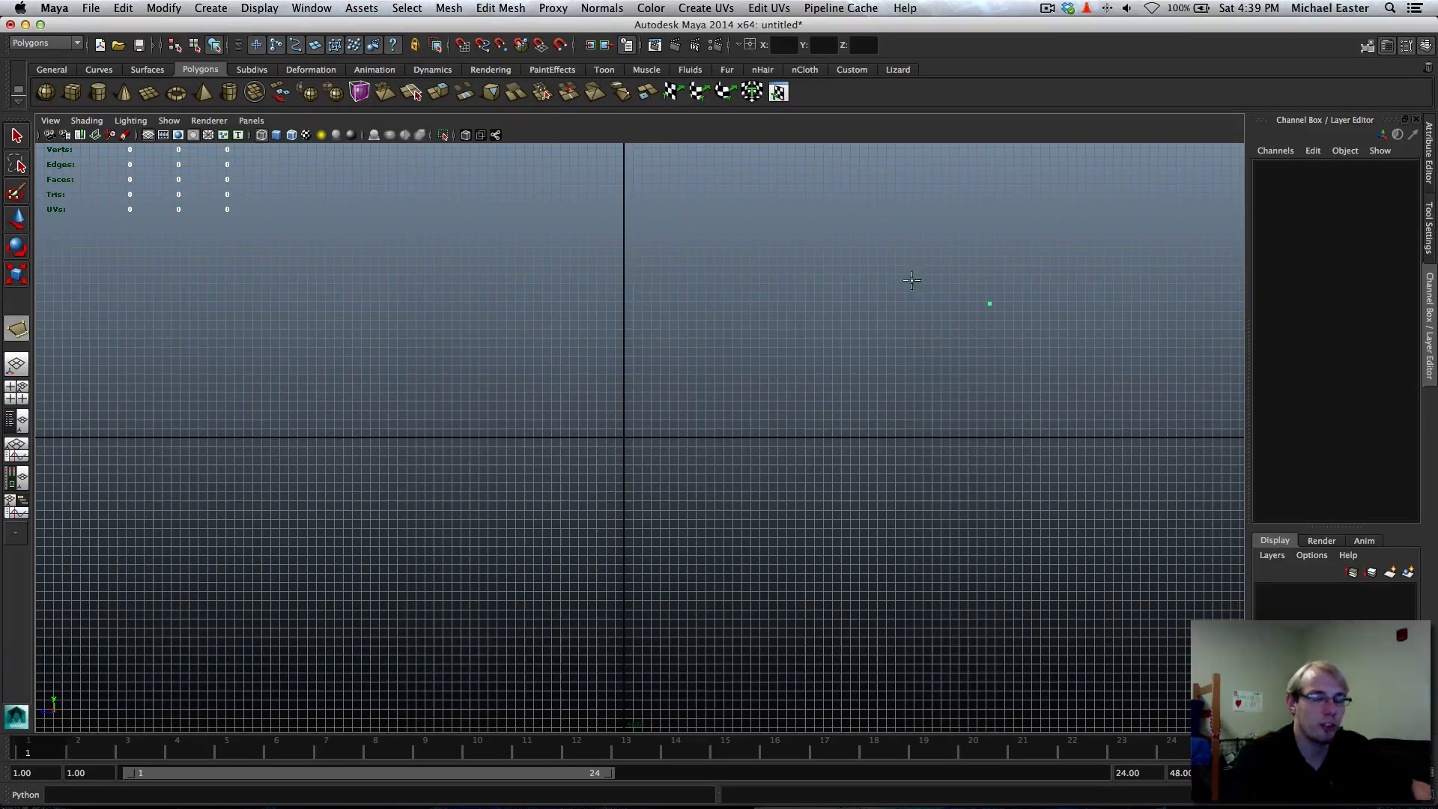
pyautogui.moveTo(825, 276); pyautogui.dragTo(757, 295)
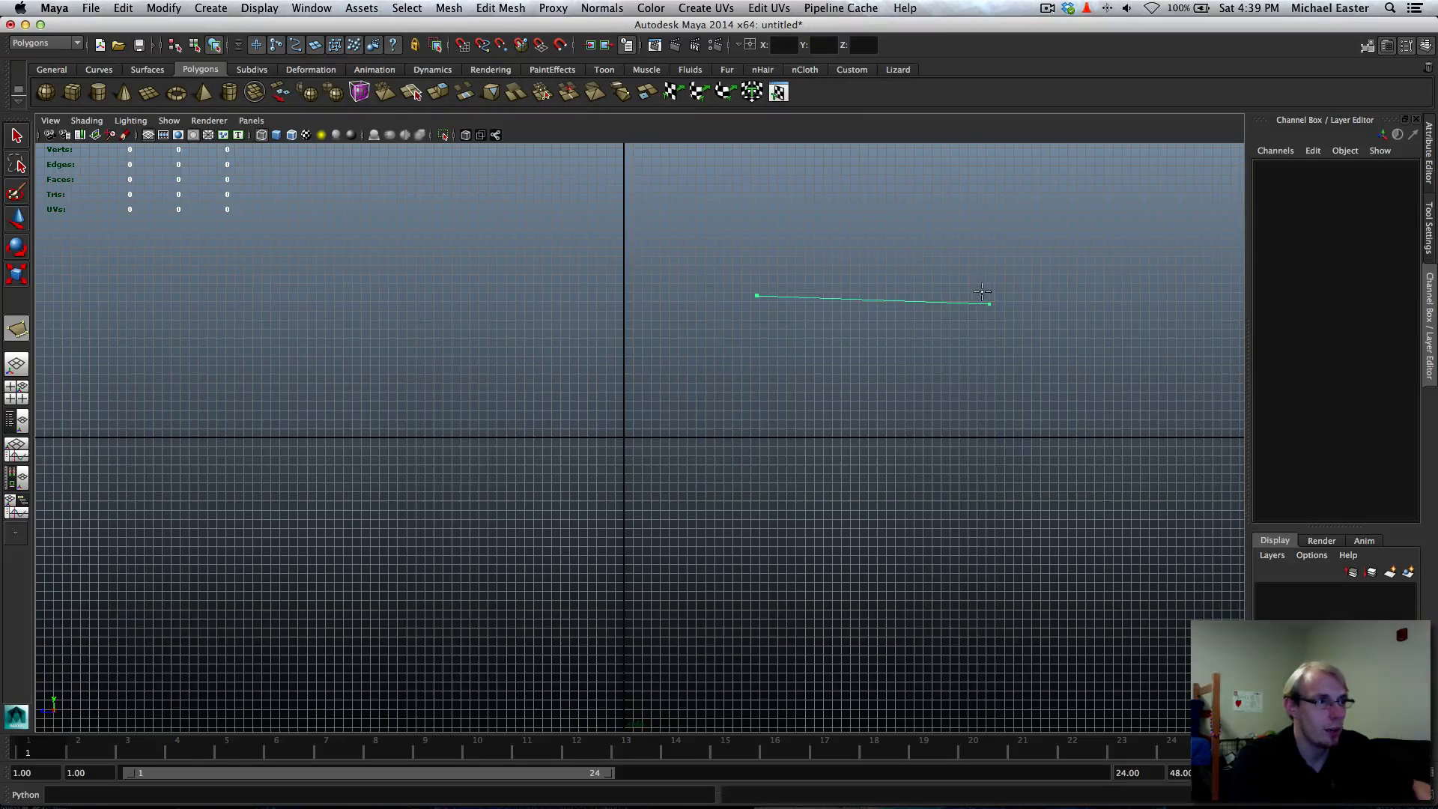
pyautogui.click(532, 418)
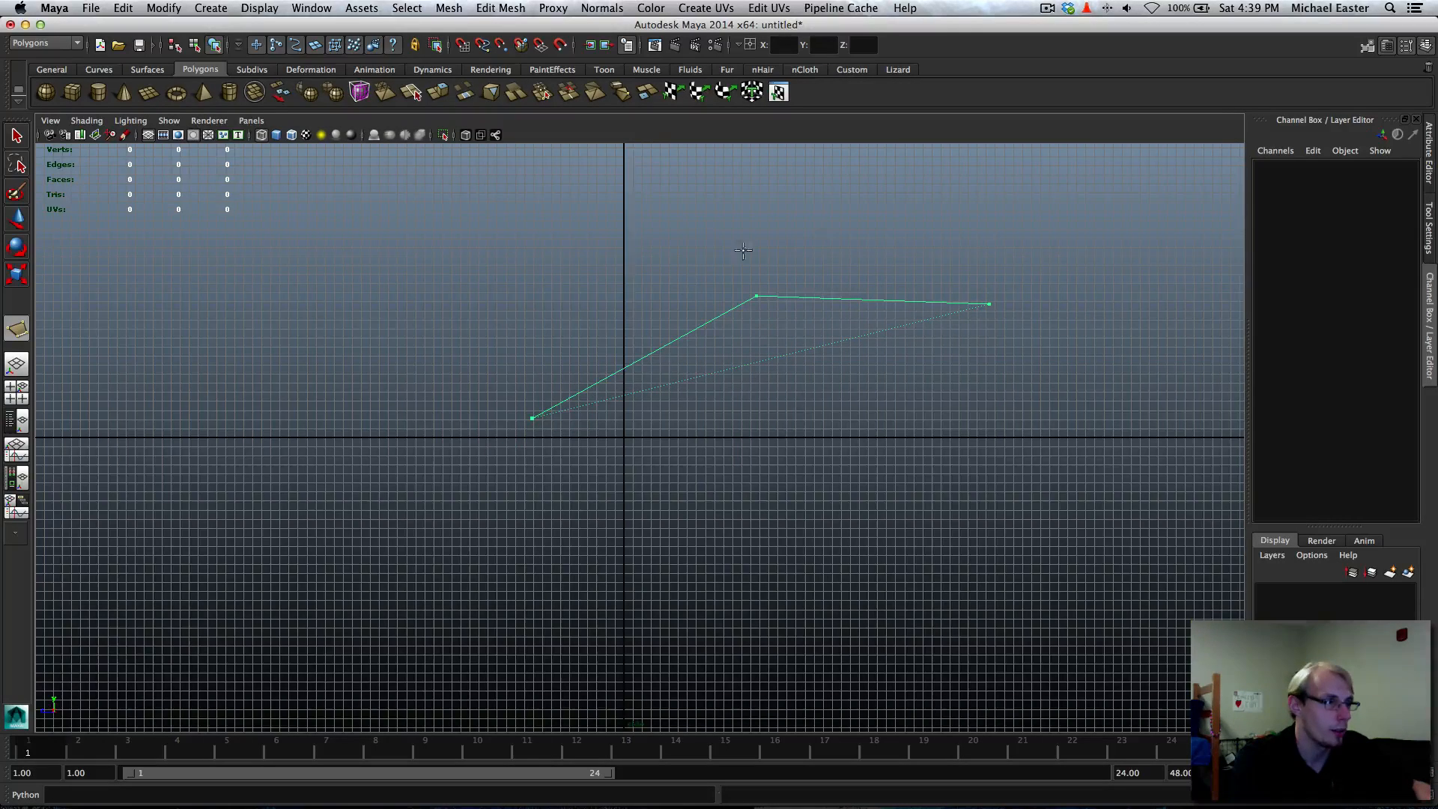
pyautogui.click(276, 142)
pyautogui.click(277, 137)
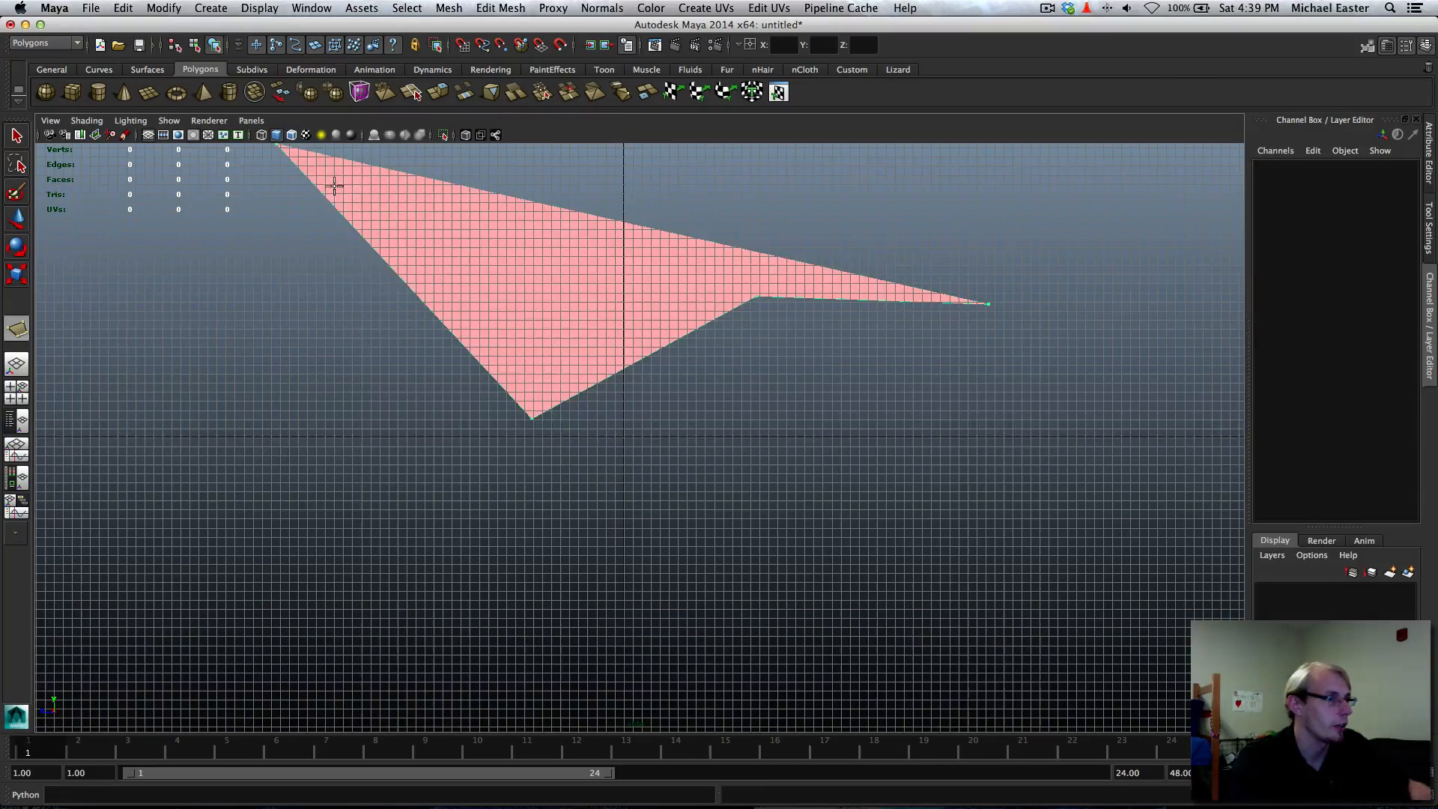
# Undo the trial polygon and delete the restored box
pyautogui.press('super+z')
pyautogui.keyDown('alt'); pyautogui.keyDown('shift'); pyautogui.moveTo(589, 274); pyautogui.dragTo(597, 369); pyautogui.keyUp('shift'); pyautogui.keyUp('alt')
pyautogui.scroll(-5, 602, 358)
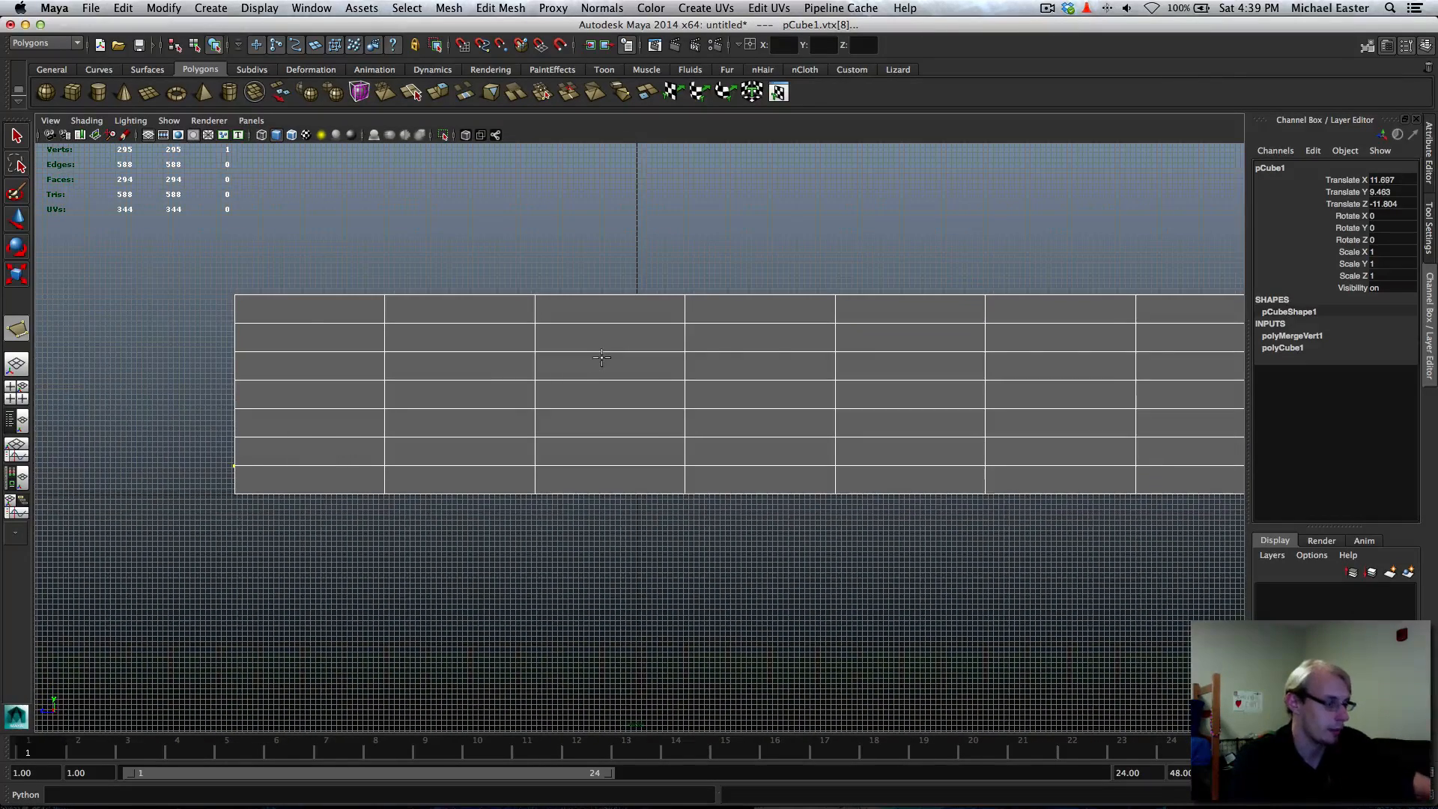
pyautogui.press('Delete')
pyautogui.keyDown('alt'); pyautogui.moveTo(758, 324); pyautogui.dragTo(698, 320, button='middle'); pyautogui.keyUp('alt')
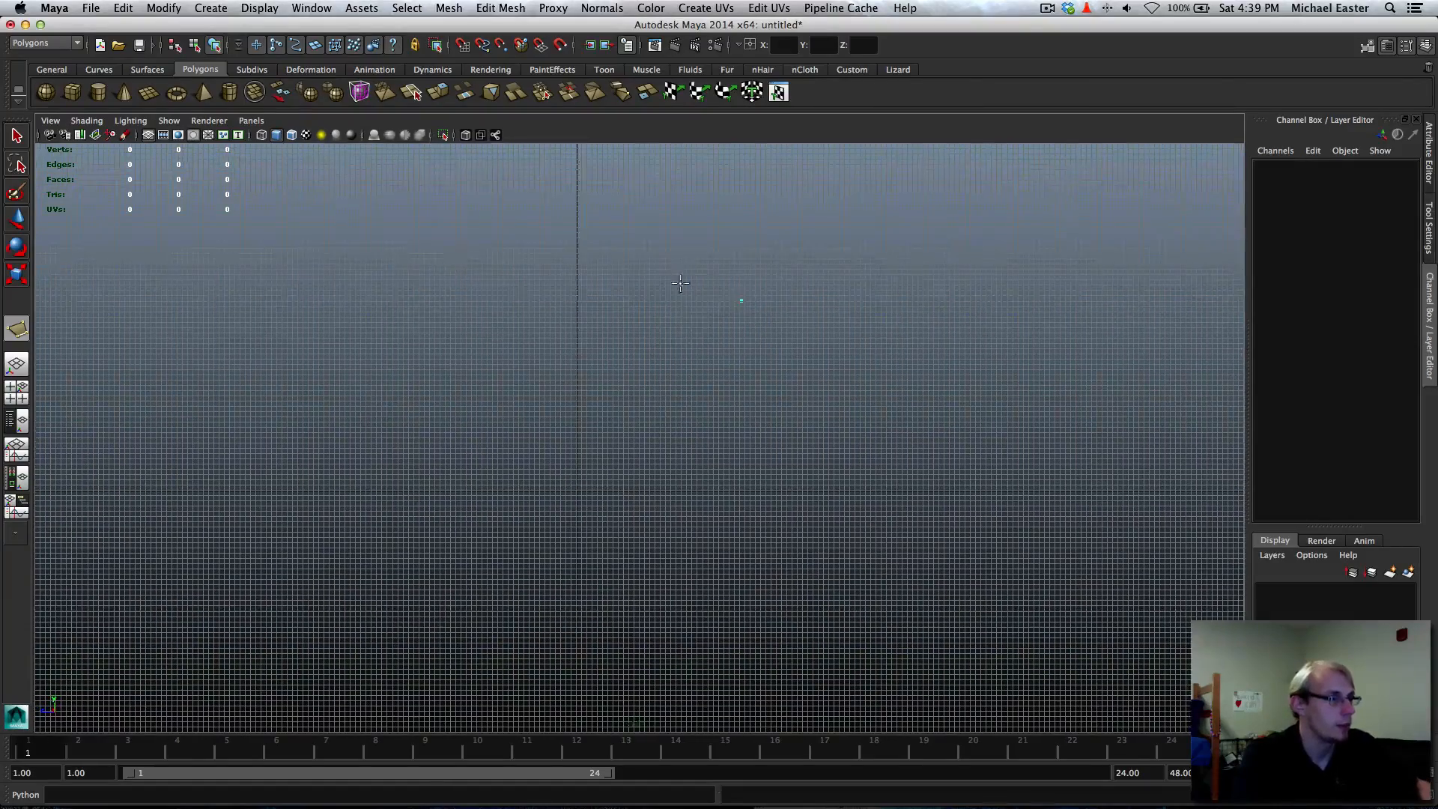
# Draw and complete an eight-point F-shaped polygon with a pointed middle prong in the side view
pyautogui.click(741, 301)
pyautogui.click(494, 275)
pyautogui.click(372, 475)
pyautogui.keyDown('alt'); pyautogui.moveTo(586, 351); pyautogui.dragTo(721, 378, button='middle'); pyautogui.keyUp('alt')
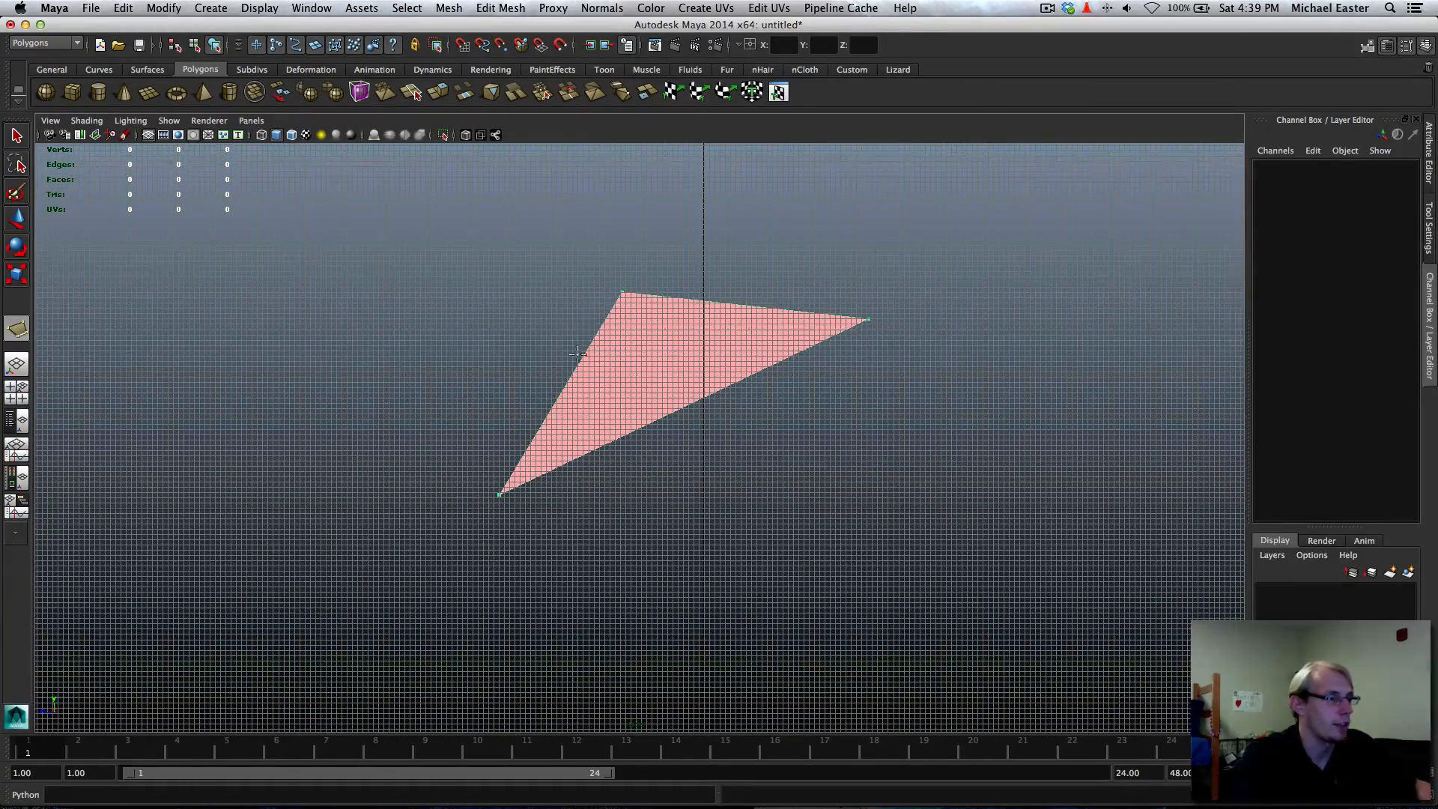
pyautogui.keyDown('alt'); pyautogui.moveTo(624, 381); pyautogui.dragTo(581, 314, button='middle'); pyautogui.keyUp('alt')
pyautogui.click(603, 433)
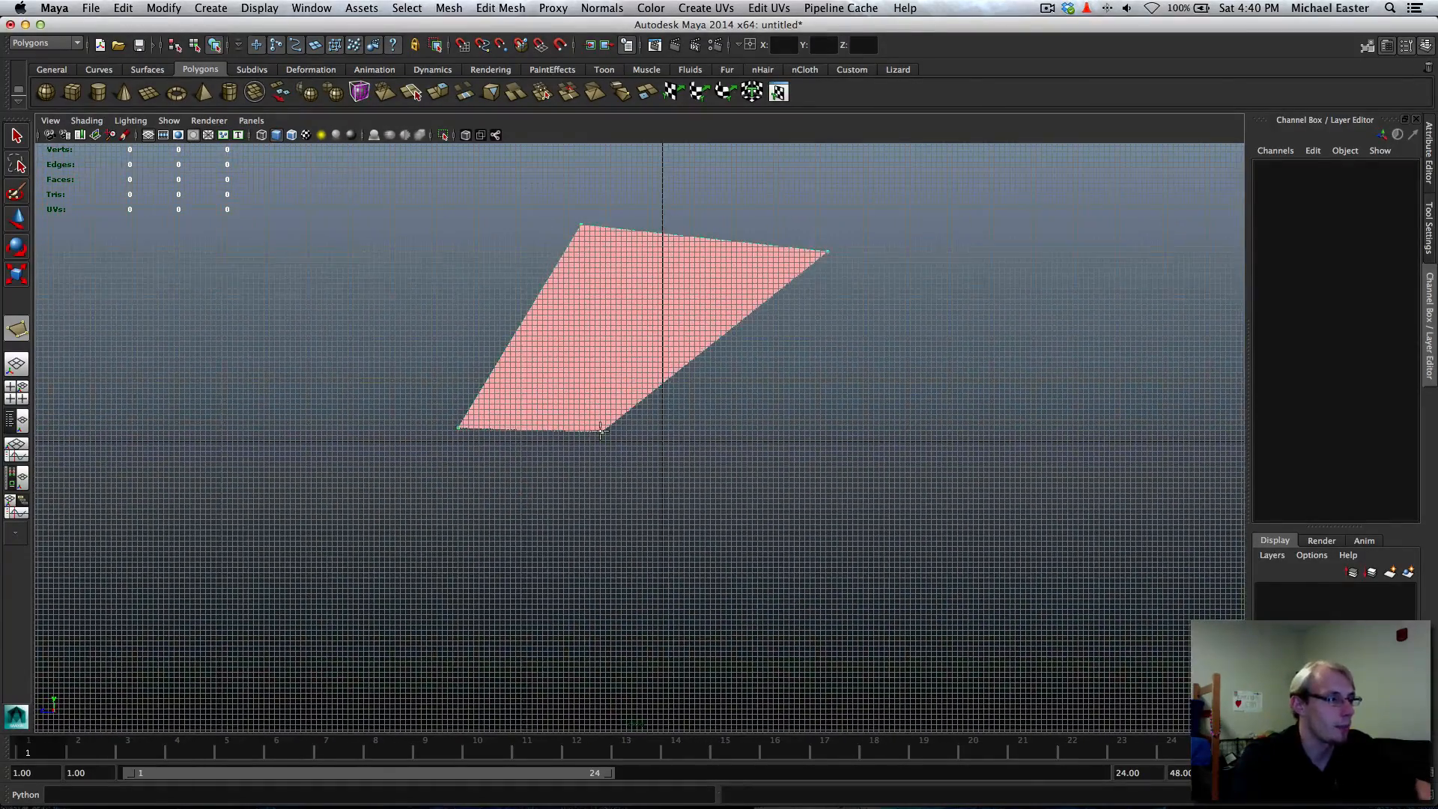
pyautogui.click(609, 307)
pyautogui.click(747, 354)
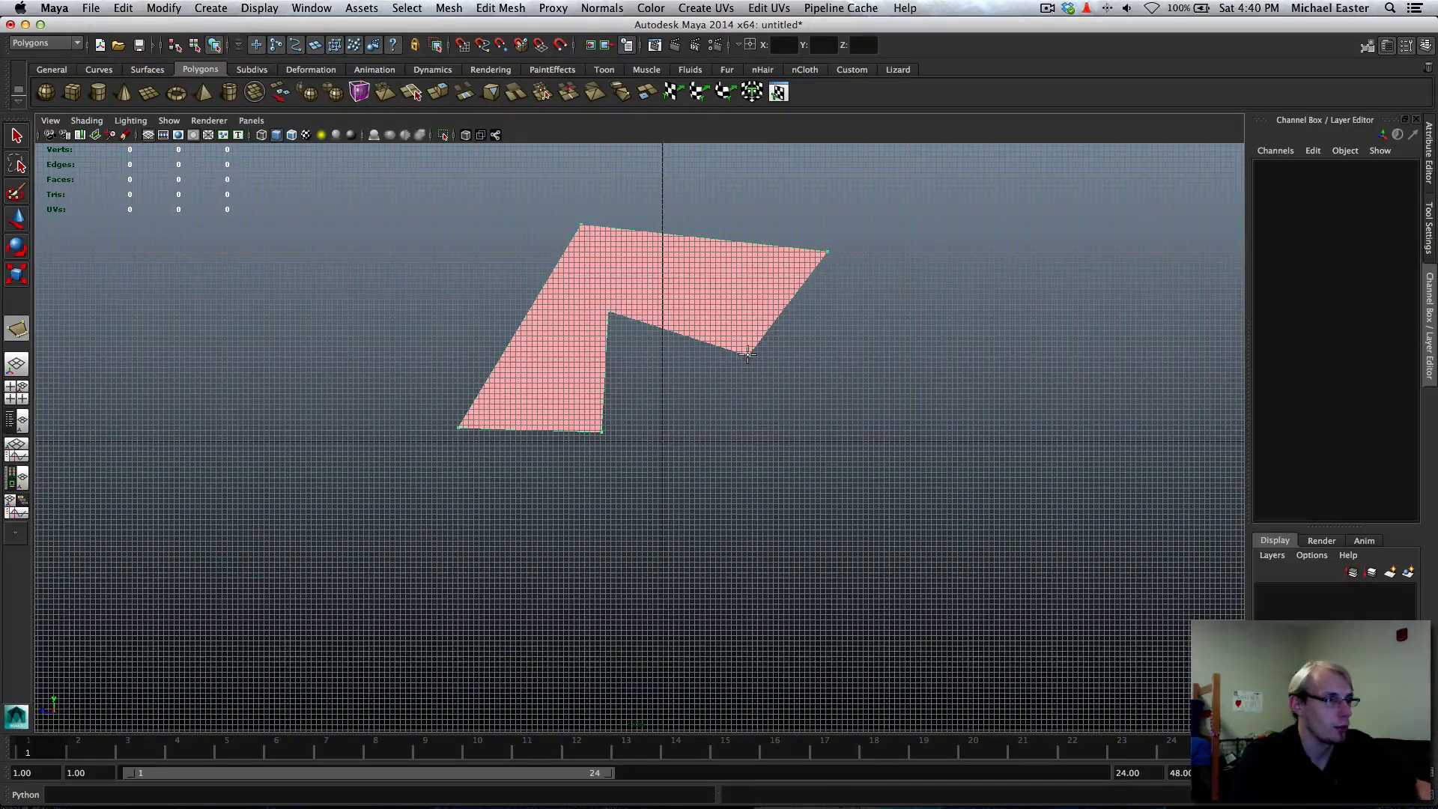
pyautogui.click(666, 272)
pyautogui.click(824, 277)
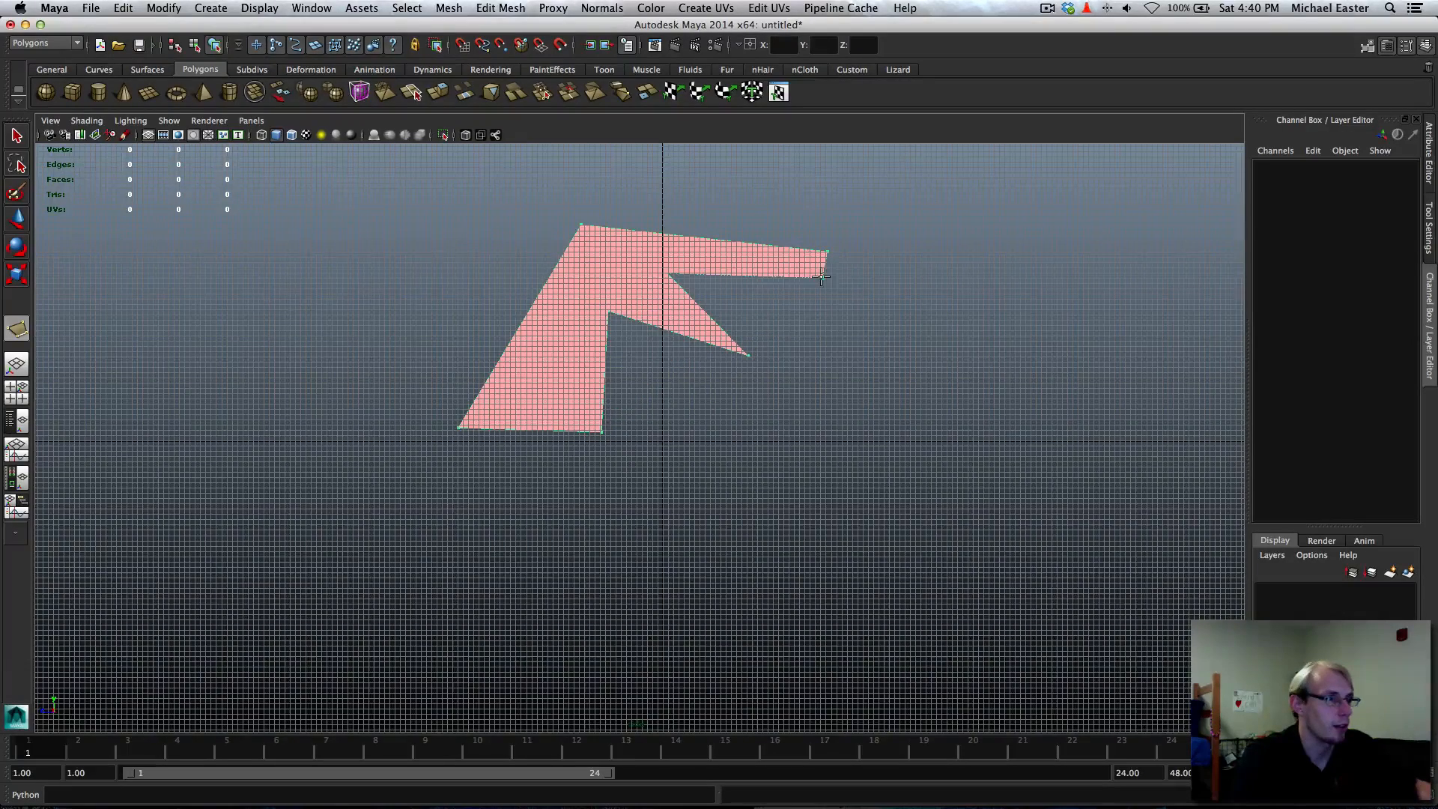
pyautogui.press('Return')
# Examine the new polygon from several angles in the maximized perspective view
pyautogui.keyDown('alt'); pyautogui.moveTo(749, 331); pyautogui.dragTo(713, 442, button='middle'); pyautogui.keyUp('alt')
pyautogui.press('space')
pyautogui.press('space')
pyautogui.keyDown('alt'); pyautogui.moveTo(981, 329); pyautogui.dragTo(769, 432); pyautogui.keyUp('alt')
pyautogui.keyDown('alt'); pyautogui.moveTo(1100, 387); pyautogui.dragTo(1020, 431); pyautogui.keyUp('alt')
pyautogui.keyDown('alt'); pyautogui.moveTo(422, 493); pyautogui.dragTo(576, 478, button='middle'); pyautogui.keyUp('alt')
pyautogui.keyDown('alt'); pyautogui.moveTo(606, 465); pyautogui.dragTo(649, 527); pyautogui.keyUp('alt')
# Try Subdivision values of 2 and 3 on the polygon's creation input and set it back to 1
pyautogui.click(1298, 335)
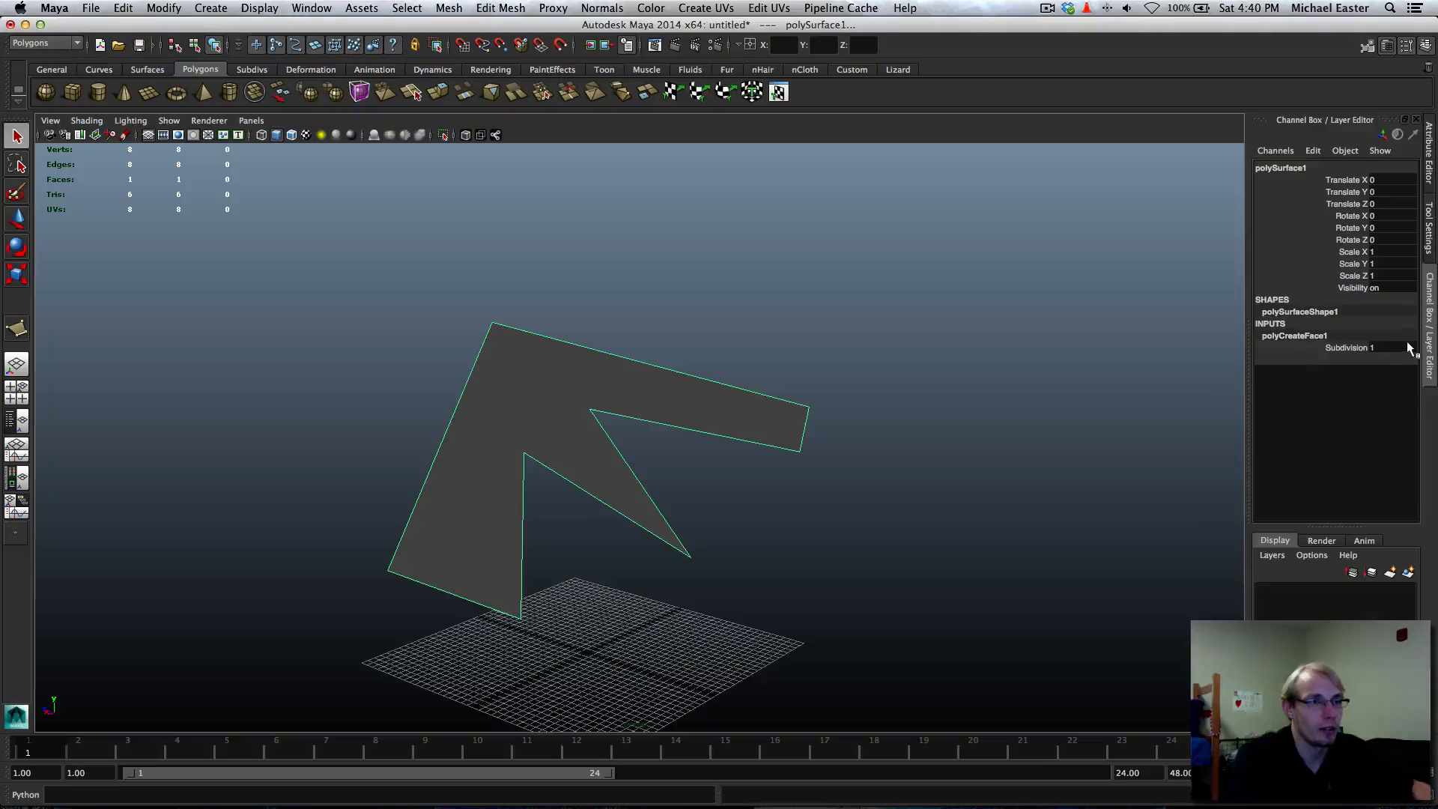
pyautogui.click(1388, 347)
pyautogui.write('2')
pyautogui.press('Return')
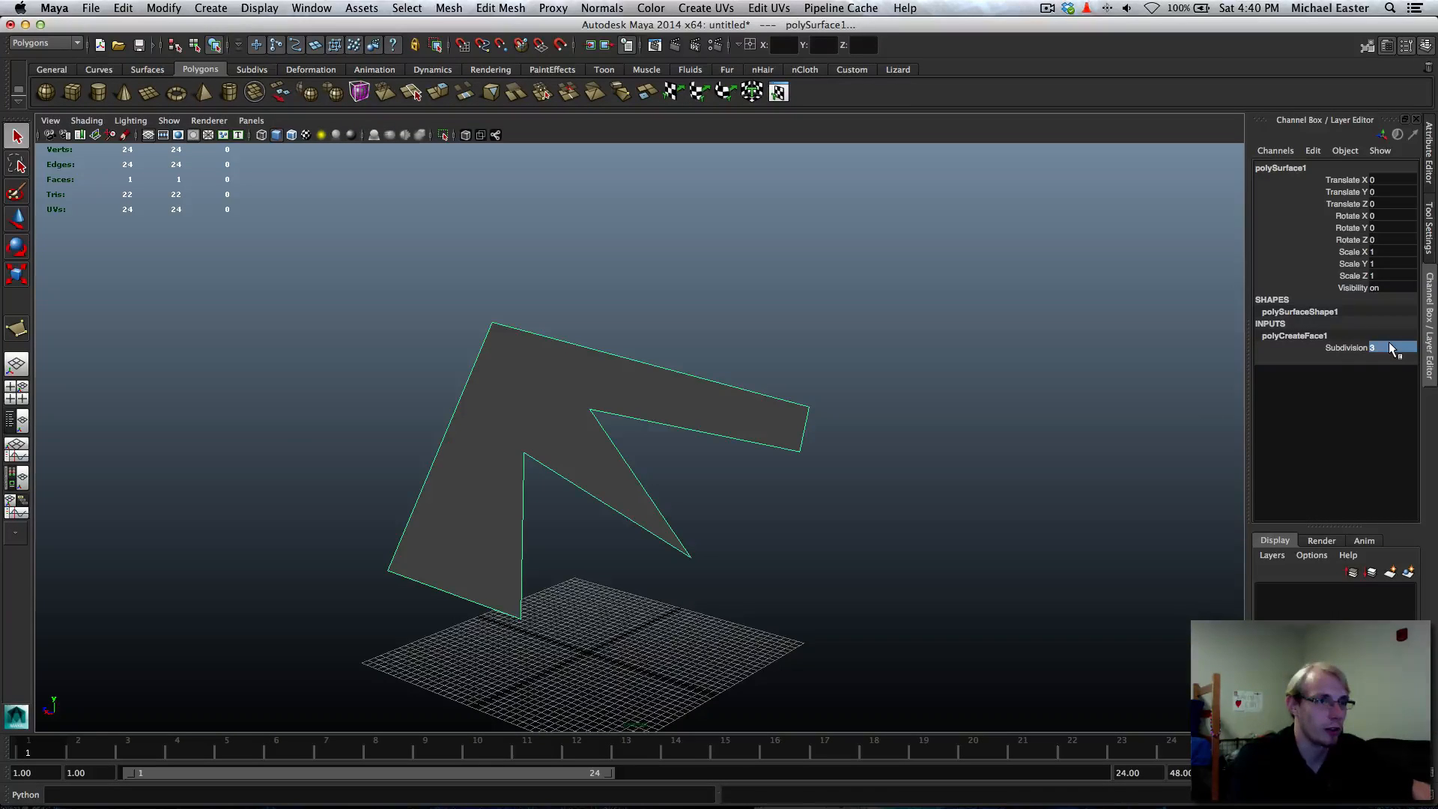
pyautogui.write('3')
pyautogui.press('Return')
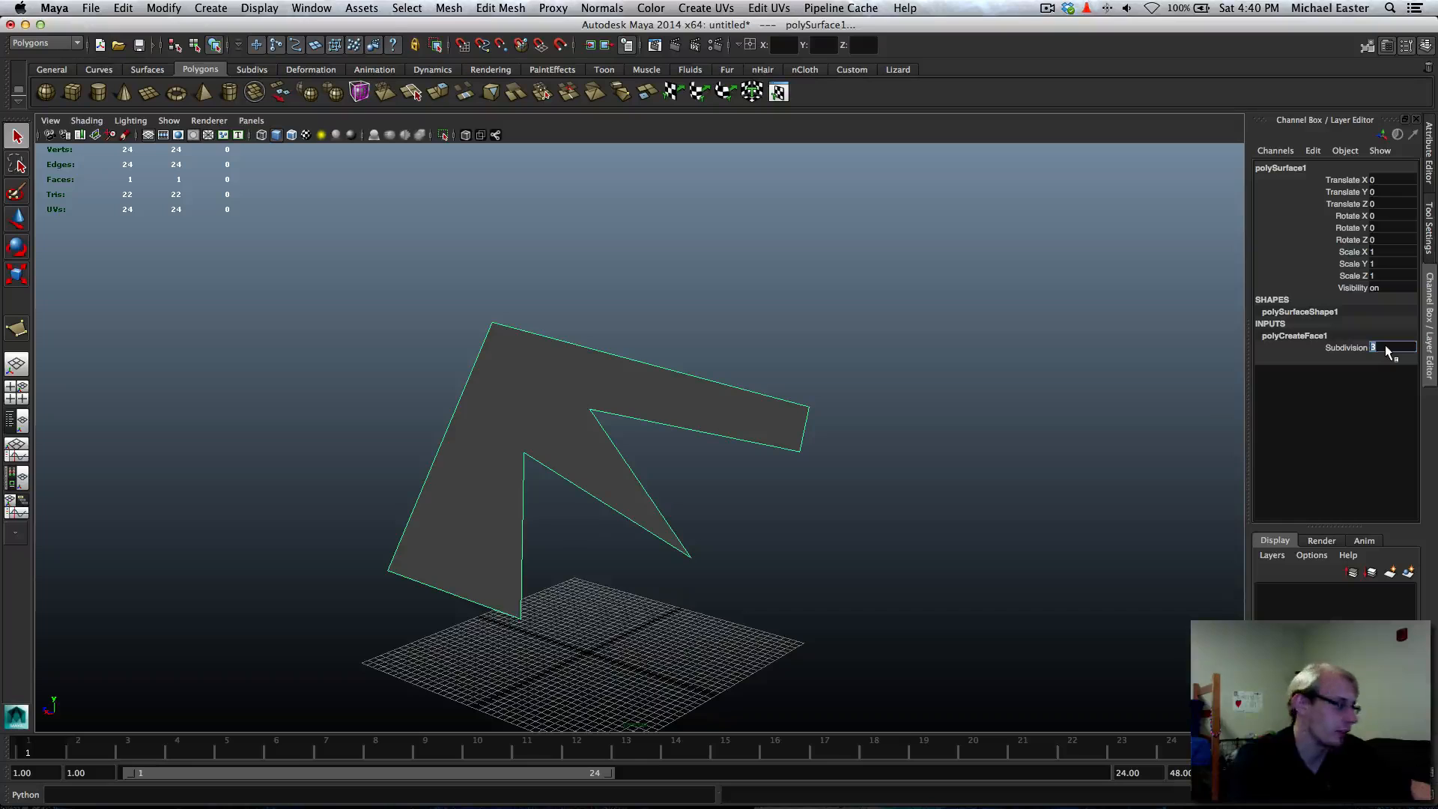
pyautogui.write('1')
pyautogui.press('Return')
# Select the tip vertex of the polygon's middle prong and move it along X out of the face's plane
pyautogui.keyDown('alt'); pyautogui.moveTo(1087, 392); pyautogui.dragTo(722, 353); pyautogui.keyUp('alt')
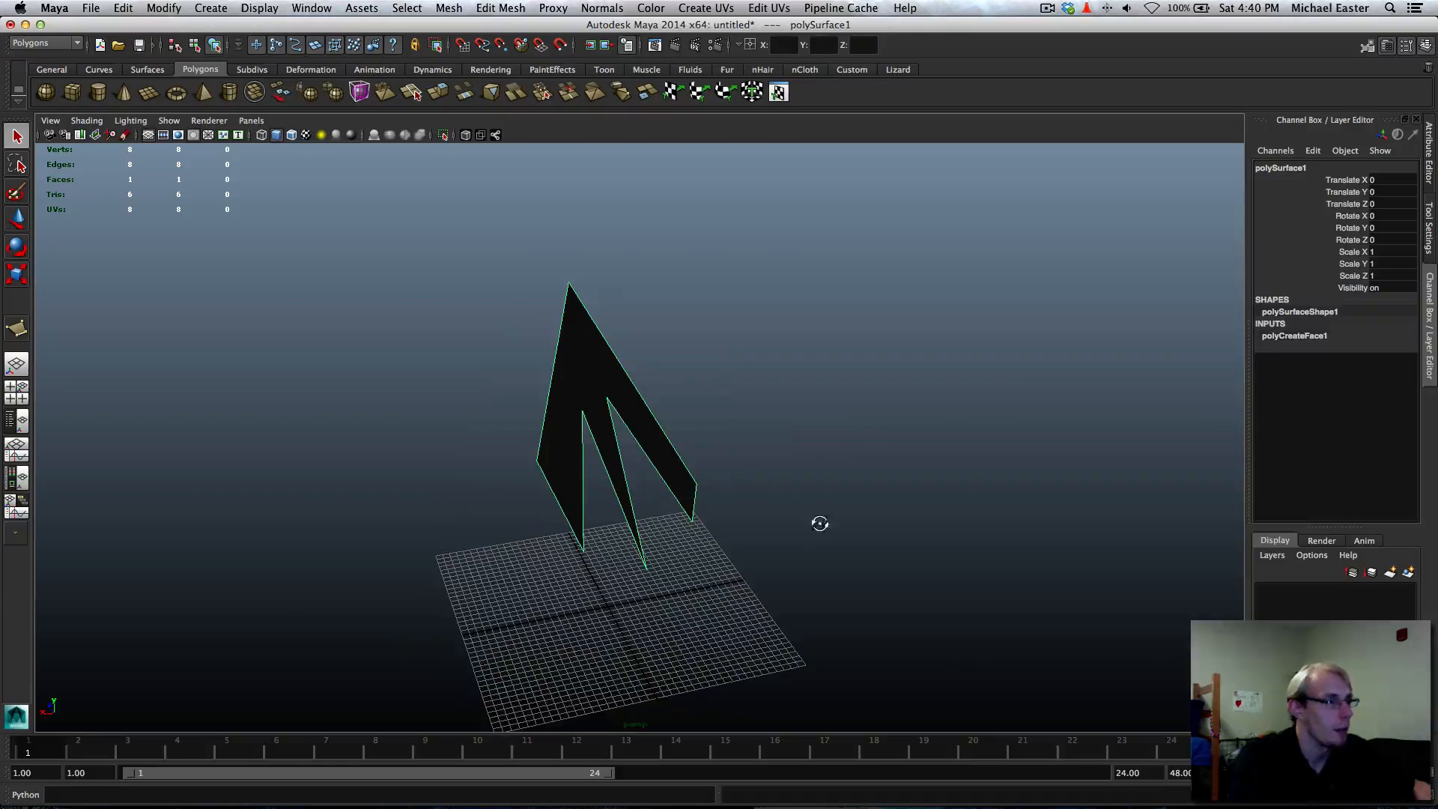
pyautogui.keyDown('alt'); pyautogui.moveTo(819, 524); pyautogui.dragTo(641, 501); pyautogui.keyUp('alt')
pyautogui.keyDown('alt'); pyautogui.moveTo(568, 436); pyautogui.dragTo(599, 419); pyautogui.keyUp('alt')
pyautogui.moveTo(564, 424); pyautogui.dragTo(633, 504, button='right')
pyautogui.moveTo(686, 541); pyautogui.dragTo(784, 655)
pyautogui.press('w')
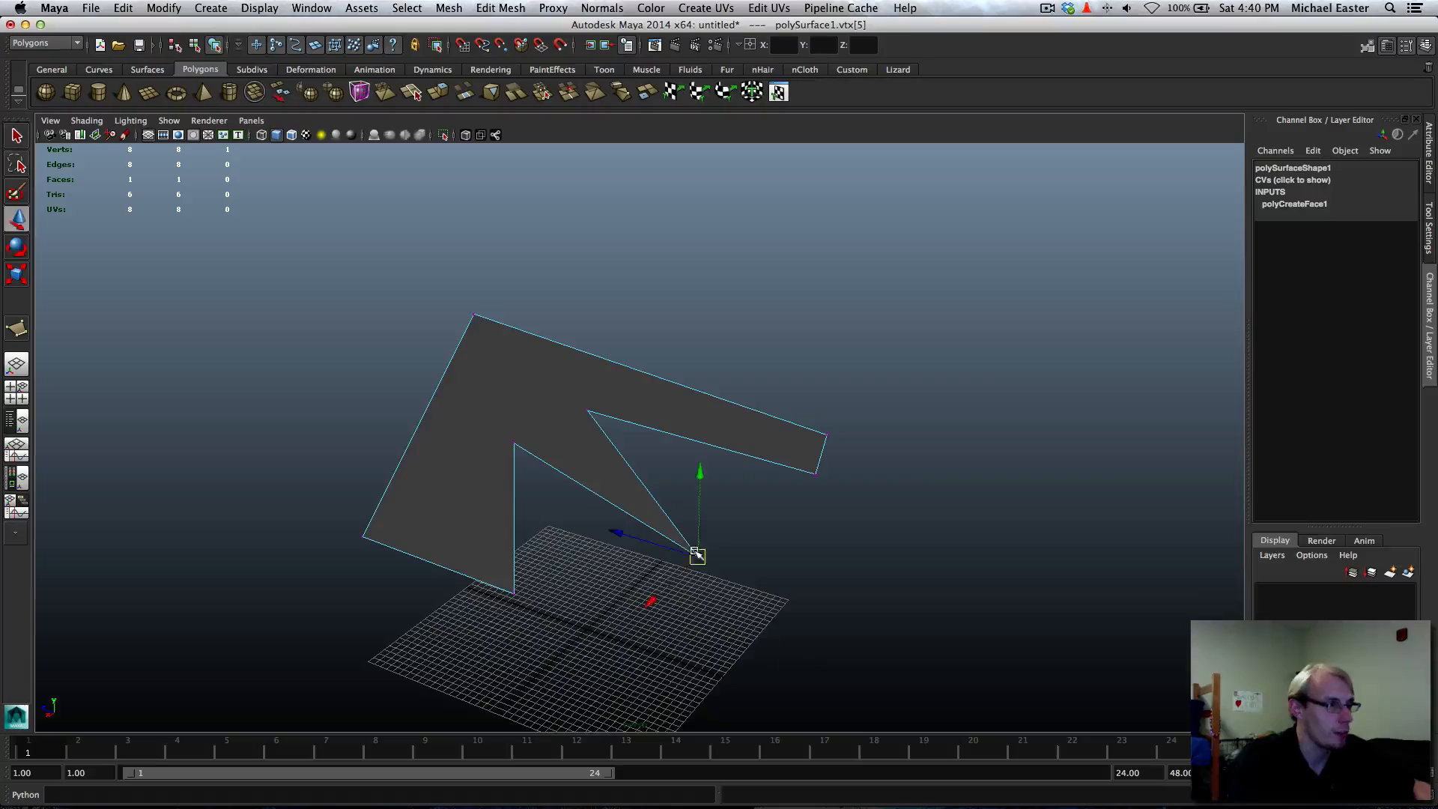
pyautogui.moveTo(660, 593); pyautogui.dragTo(731, 539)
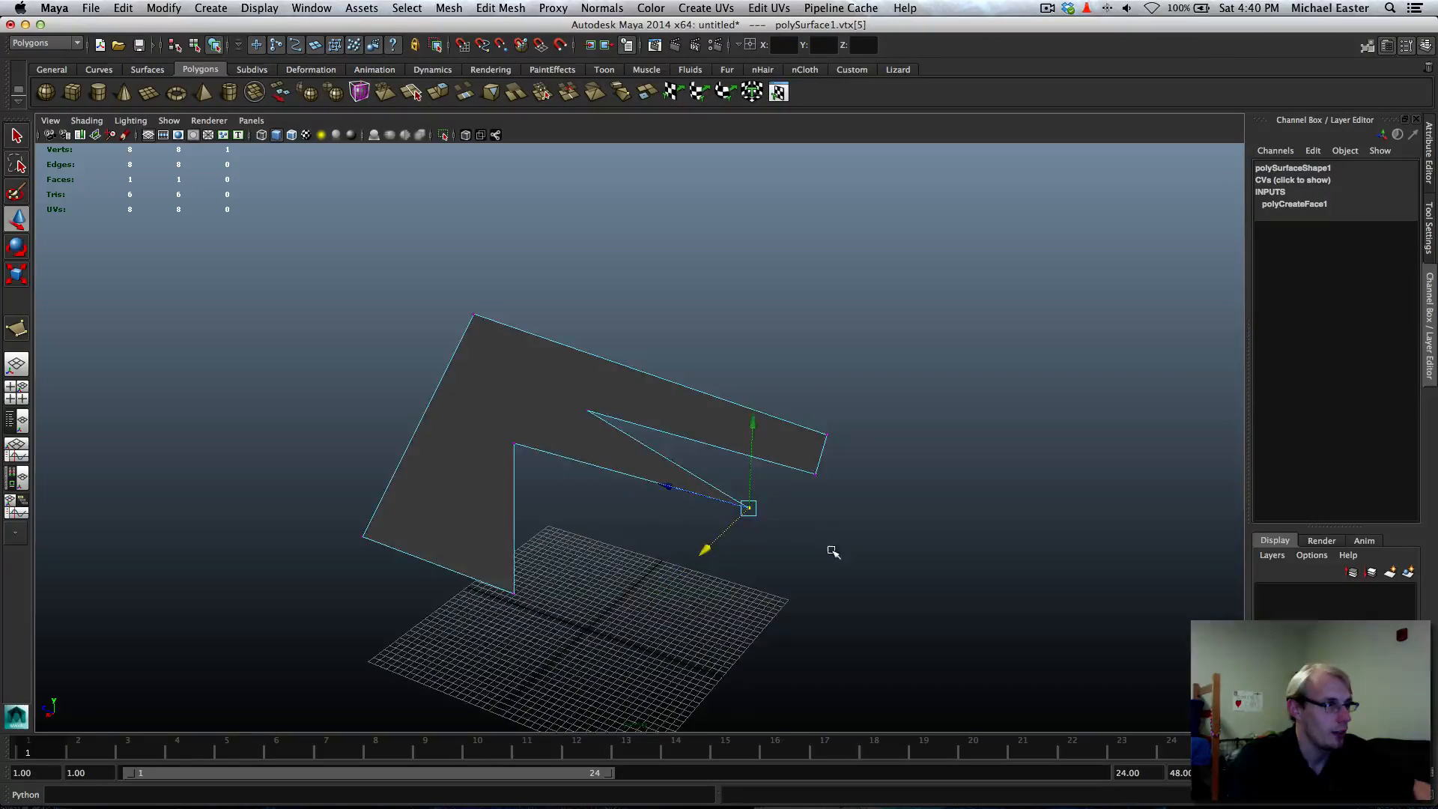
# Render the non-planar polygon from the perspective camera and close the render
pyautogui.keyDown('alt'); pyautogui.moveTo(834, 552); pyautogui.dragTo(781, 528); pyautogui.keyUp('alt')
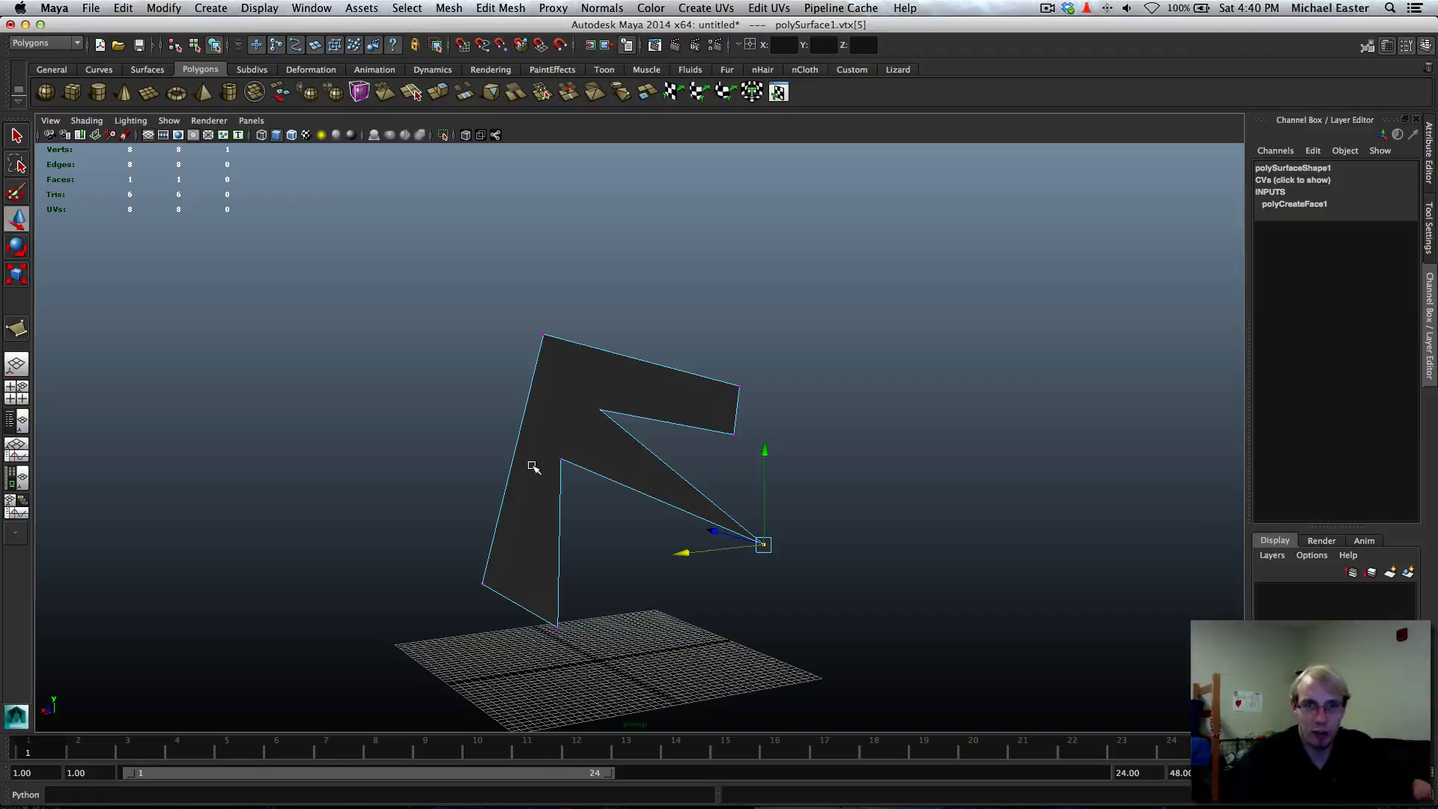
pyautogui.keyDown('alt'); pyautogui.moveTo(533, 466); pyautogui.dragTo(576, 461); pyautogui.keyUp('alt')
pyautogui.hotkey('ctrl', 'r')
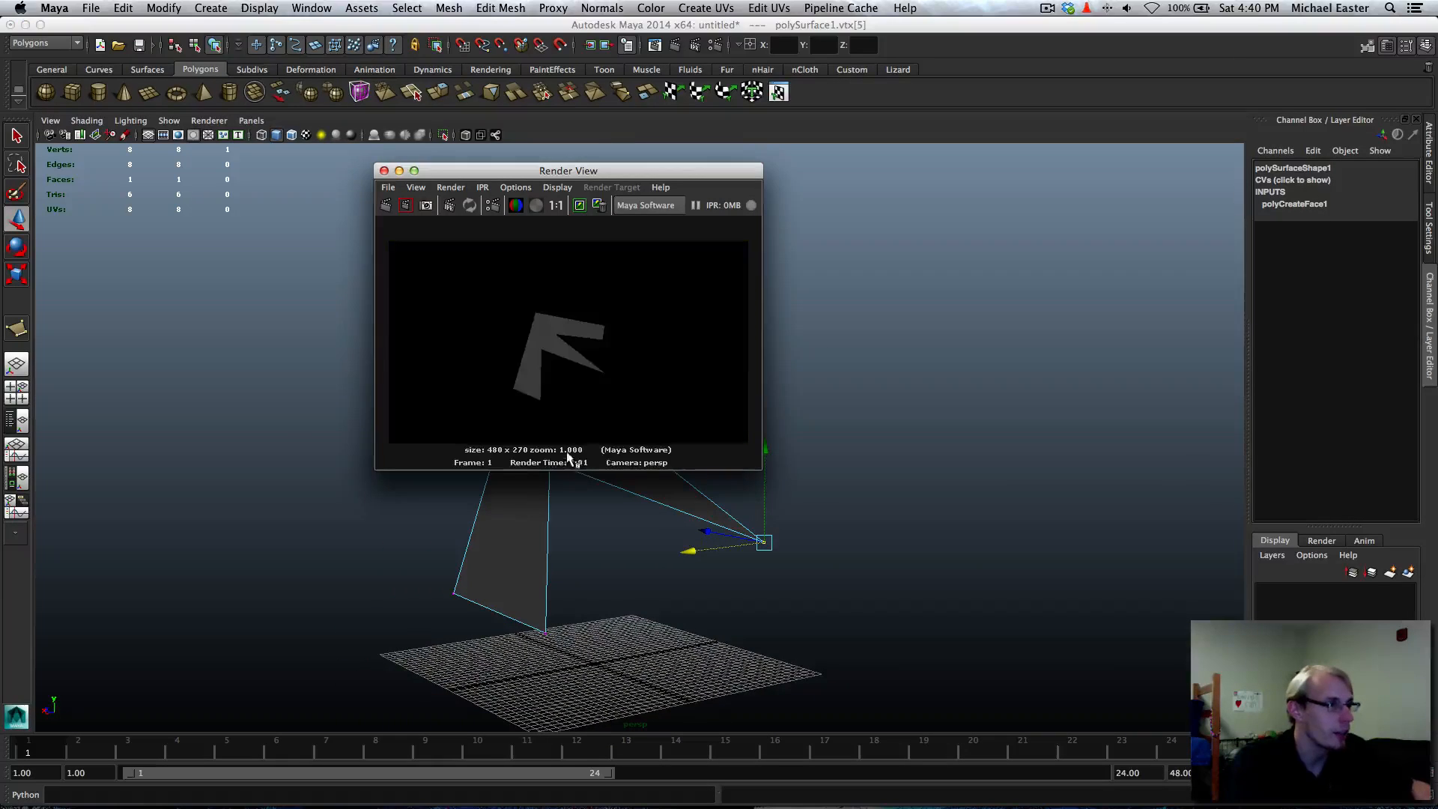
pyautogui.click(492, 309)
pyautogui.press('super+w')
# Move the middle prong's tip vertex across and above the outer corner so the polygon folds over itself
pyautogui.keyDown('alt'); pyautogui.moveTo(672, 474); pyautogui.dragTo(863, 479); pyautogui.keyUp('alt')
pyautogui.press('v')
pyautogui.moveTo(760, 513); pyautogui.dragTo(719, 532)
pyautogui.keyDown('alt'); pyautogui.moveTo(828, 504); pyautogui.dragTo(602, 566); pyautogui.keyUp('alt')
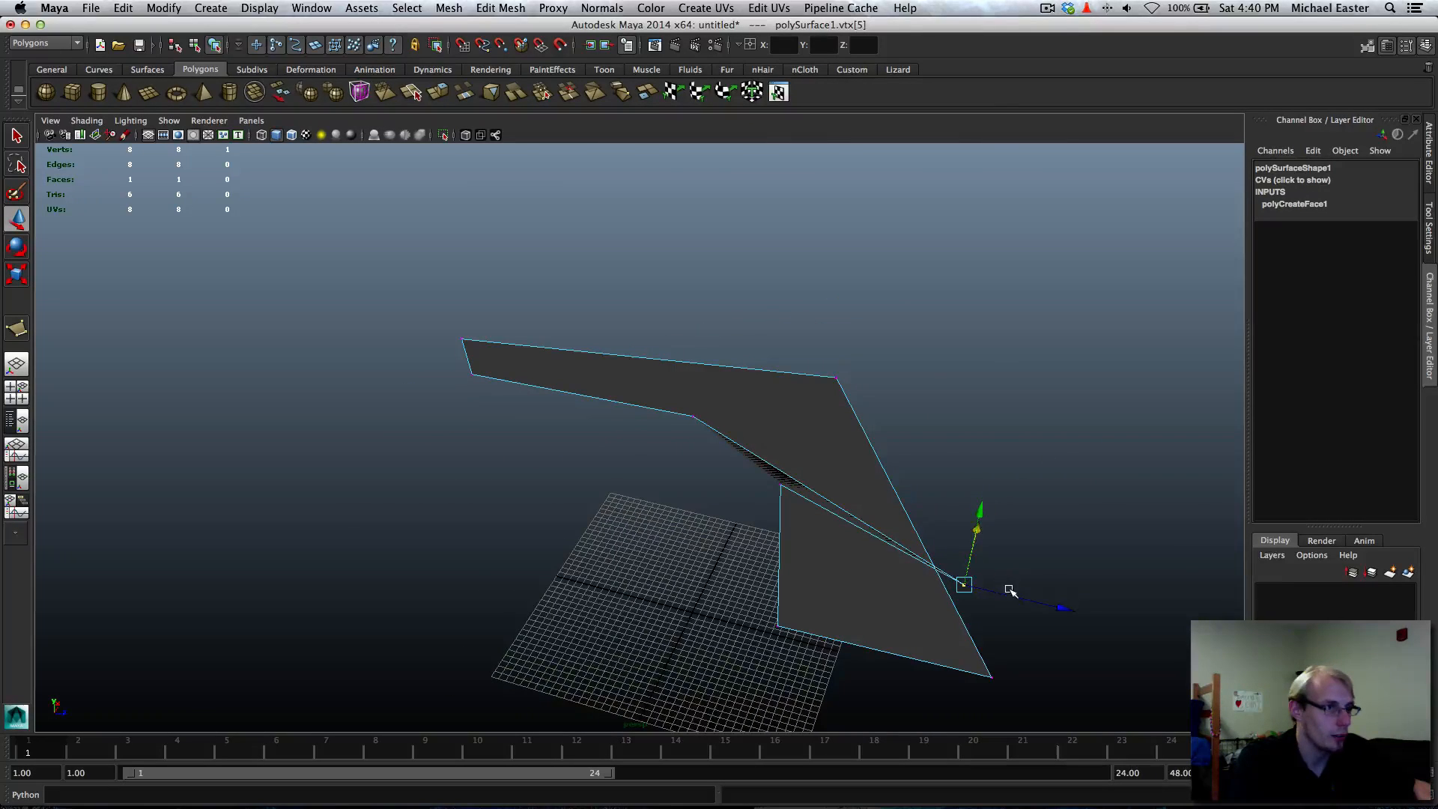
pyautogui.moveTo(1010, 591); pyautogui.dragTo(1082, 648)
pyautogui.click(1084, 509)
pyautogui.moveTo(1076, 536); pyautogui.dragTo(1094, 365)
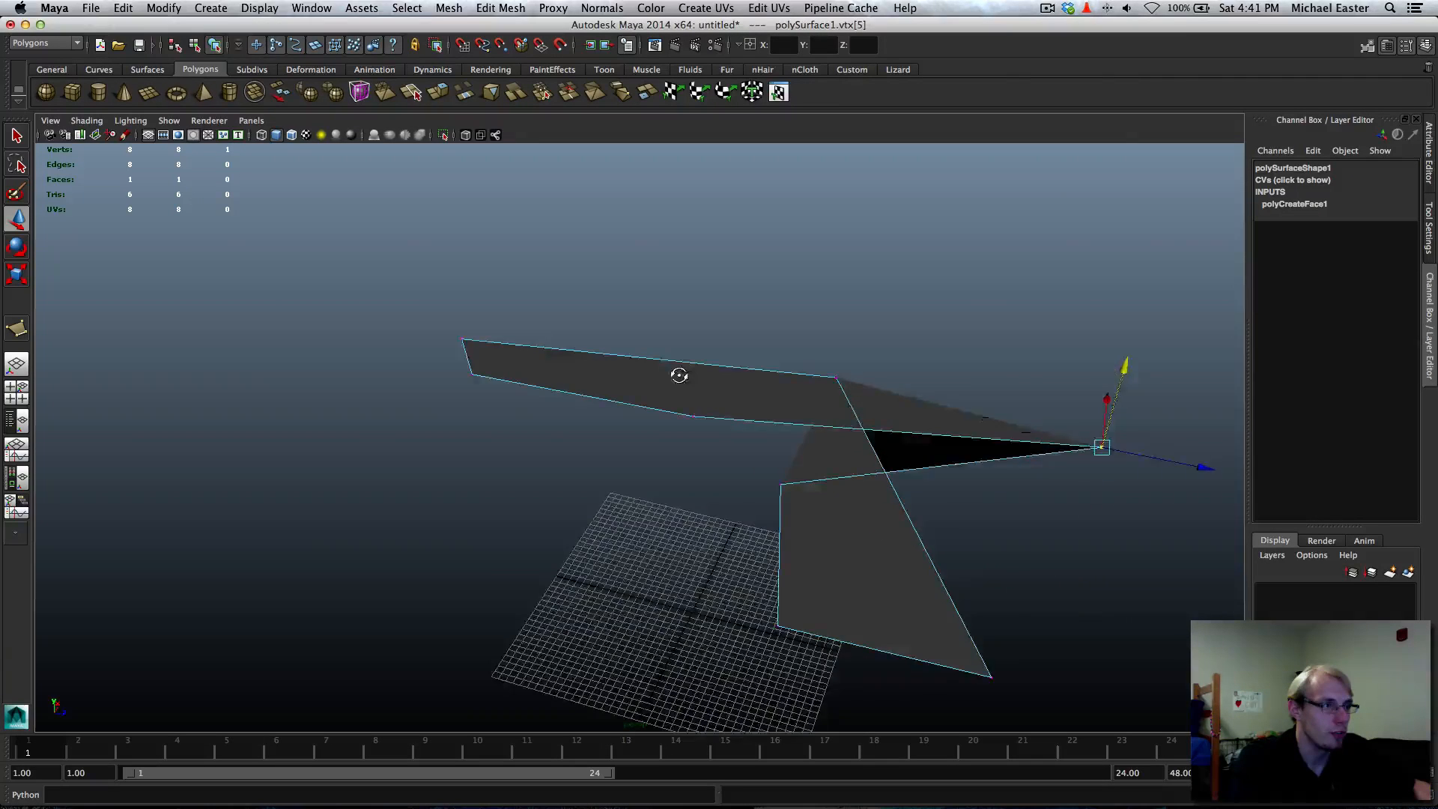
# Examine the folded area up close and select the polygon's face in face mode
pyautogui.keyDown('alt'); pyautogui.moveTo(678, 375); pyautogui.dragTo(1043, 325); pyautogui.keyUp('alt')
pyautogui.keyDown('alt'); pyautogui.moveTo(414, 381); pyautogui.dragTo(802, 456, button='middle'); pyautogui.keyUp('alt')
pyautogui.keyDown('alt'); pyautogui.moveTo(802, 455); pyautogui.dragTo(719, 459); pyautogui.keyUp('alt')
pyautogui.moveTo(718, 457); pyautogui.dragTo(719, 422, button='right')
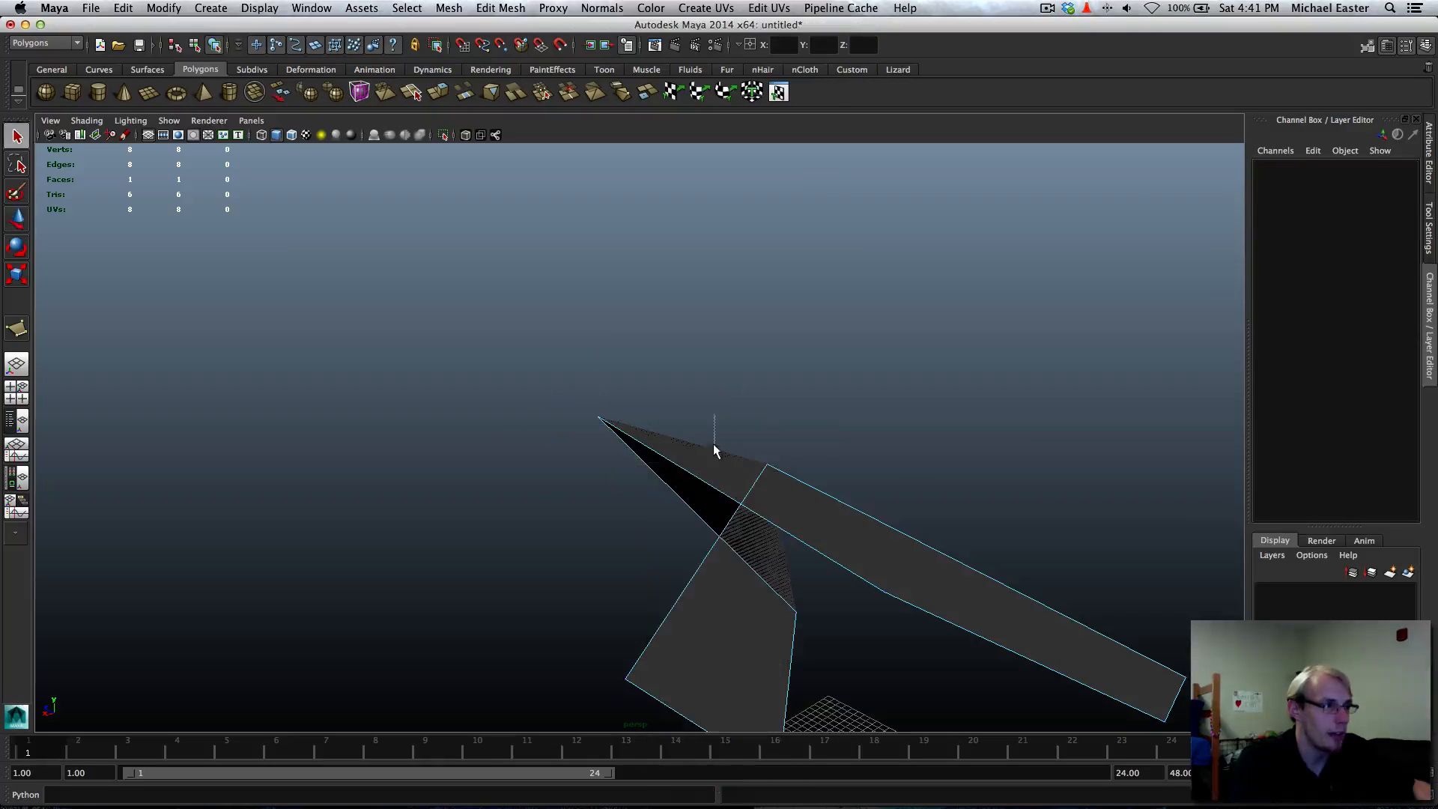
pyautogui.moveTo(752, 506)
pyautogui.keyDown('alt'); pyautogui.mouseDown()
pyautogui.moveTo(851, 482)
pyautogui.moveTo(689, 419)
pyautogui.mouseUp(); pyautogui.keyUp('alt')
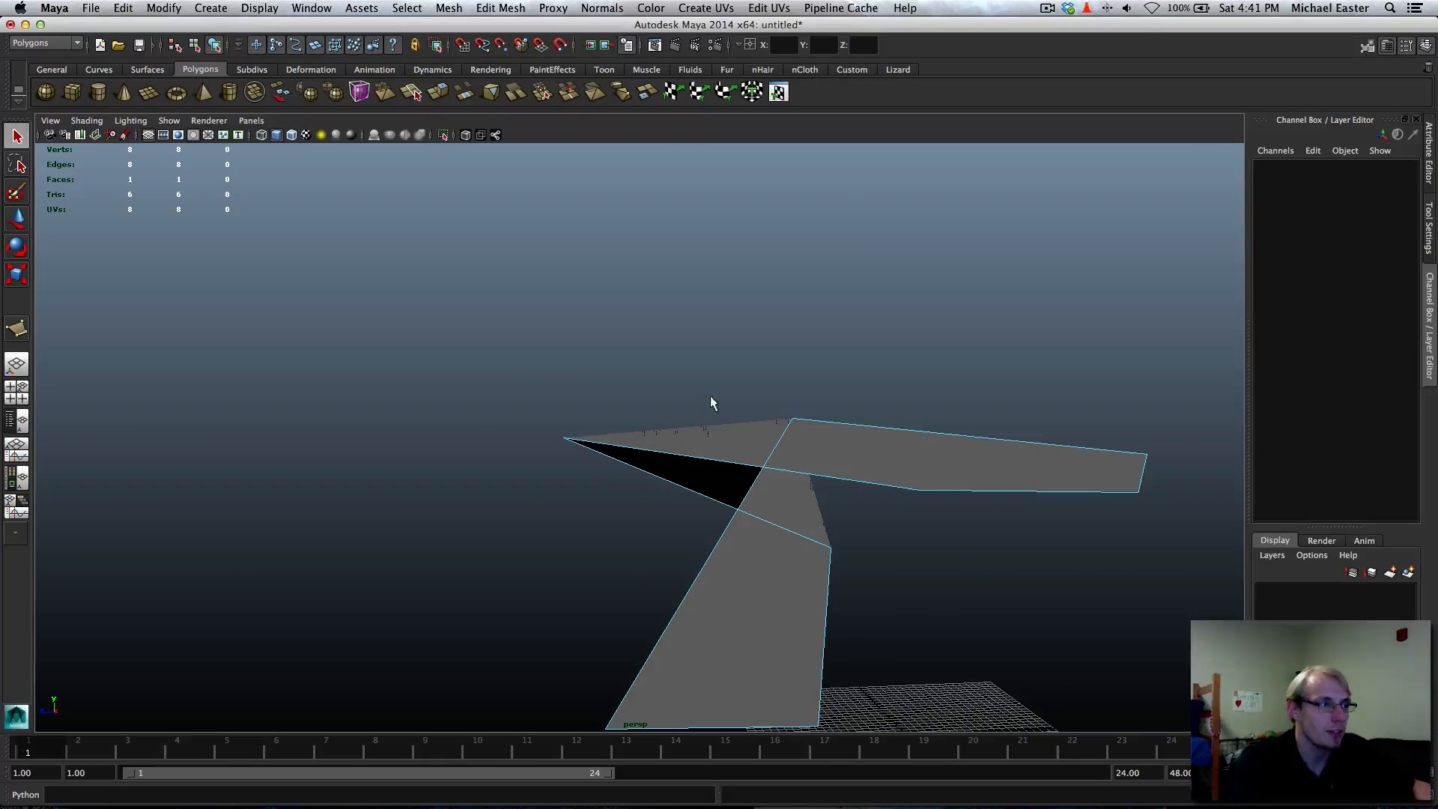
pyautogui.click(723, 462)
pyautogui.click(713, 394)
pyautogui.moveTo(735, 443); pyautogui.dragTo(735, 477, button='right')
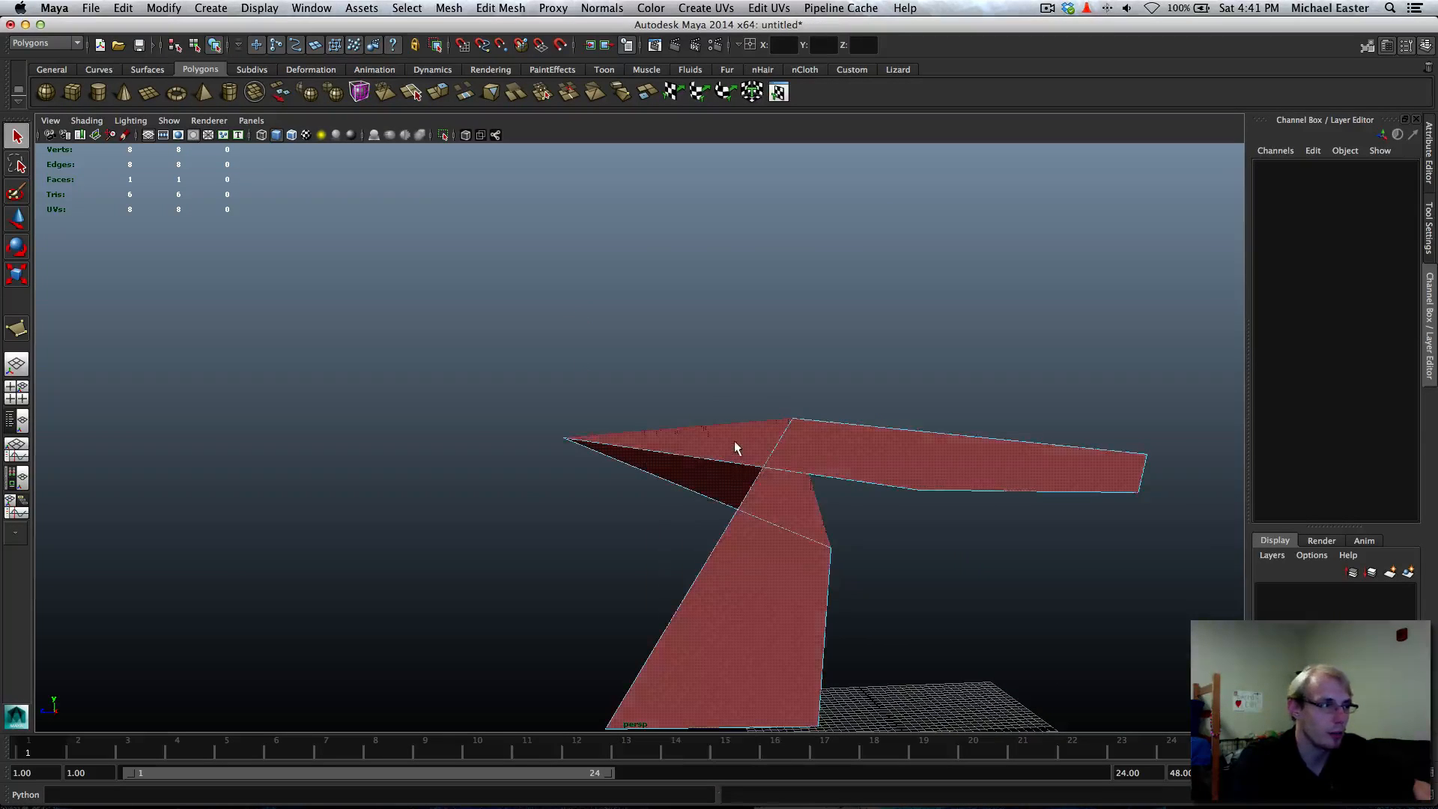
pyautogui.click(735, 443)
pyautogui.keyDown('alt'); pyautogui.moveTo(809, 525); pyautogui.dragTo(756, 526); pyautogui.keyUp('alt')
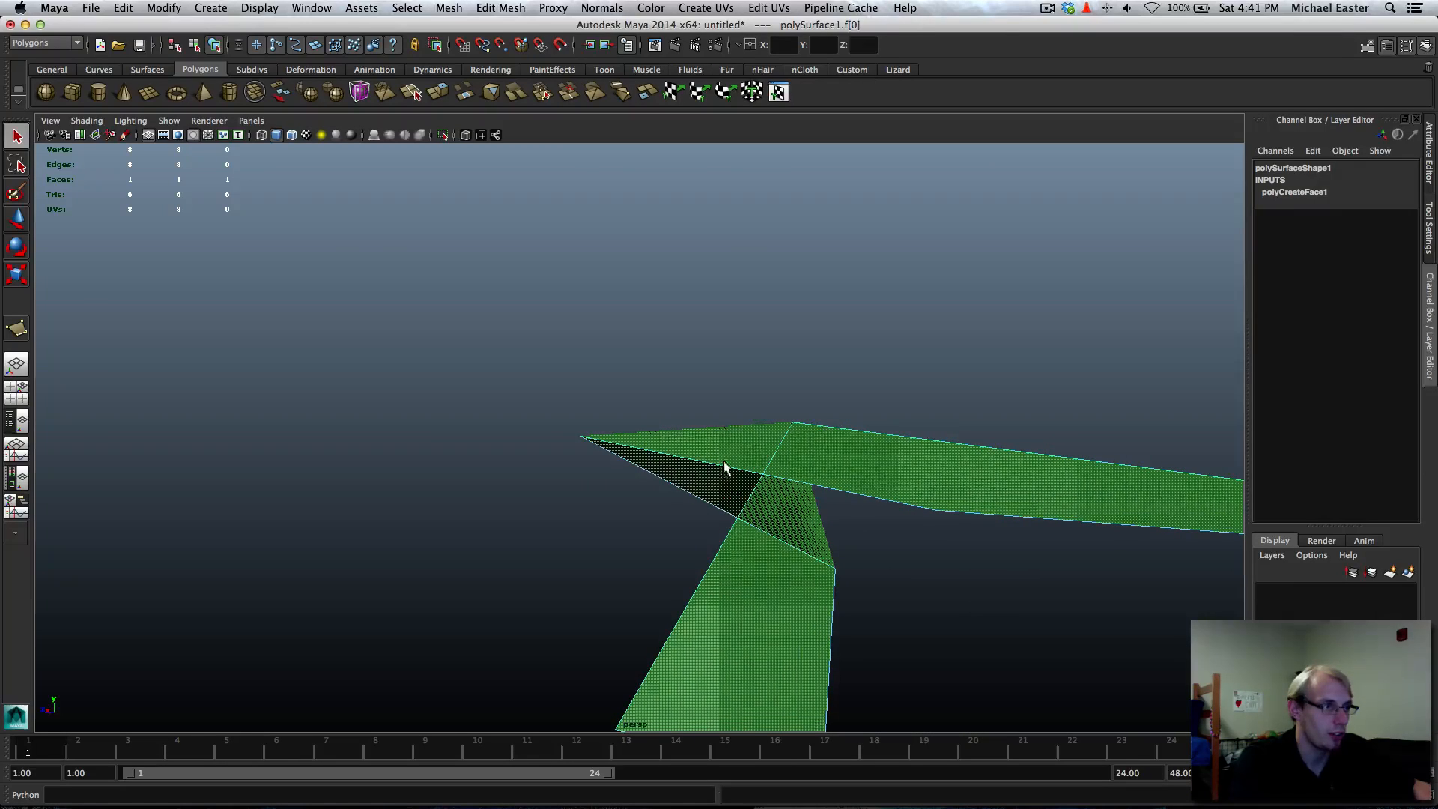
# Examine the folded face from other angles, return to object mode and select the whole polygon
pyautogui.click(908, 587)
pyautogui.keyDown('alt'); pyautogui.moveTo(908, 587); pyautogui.dragTo(699, 559); pyautogui.keyUp('alt')
pyautogui.click(643, 480)
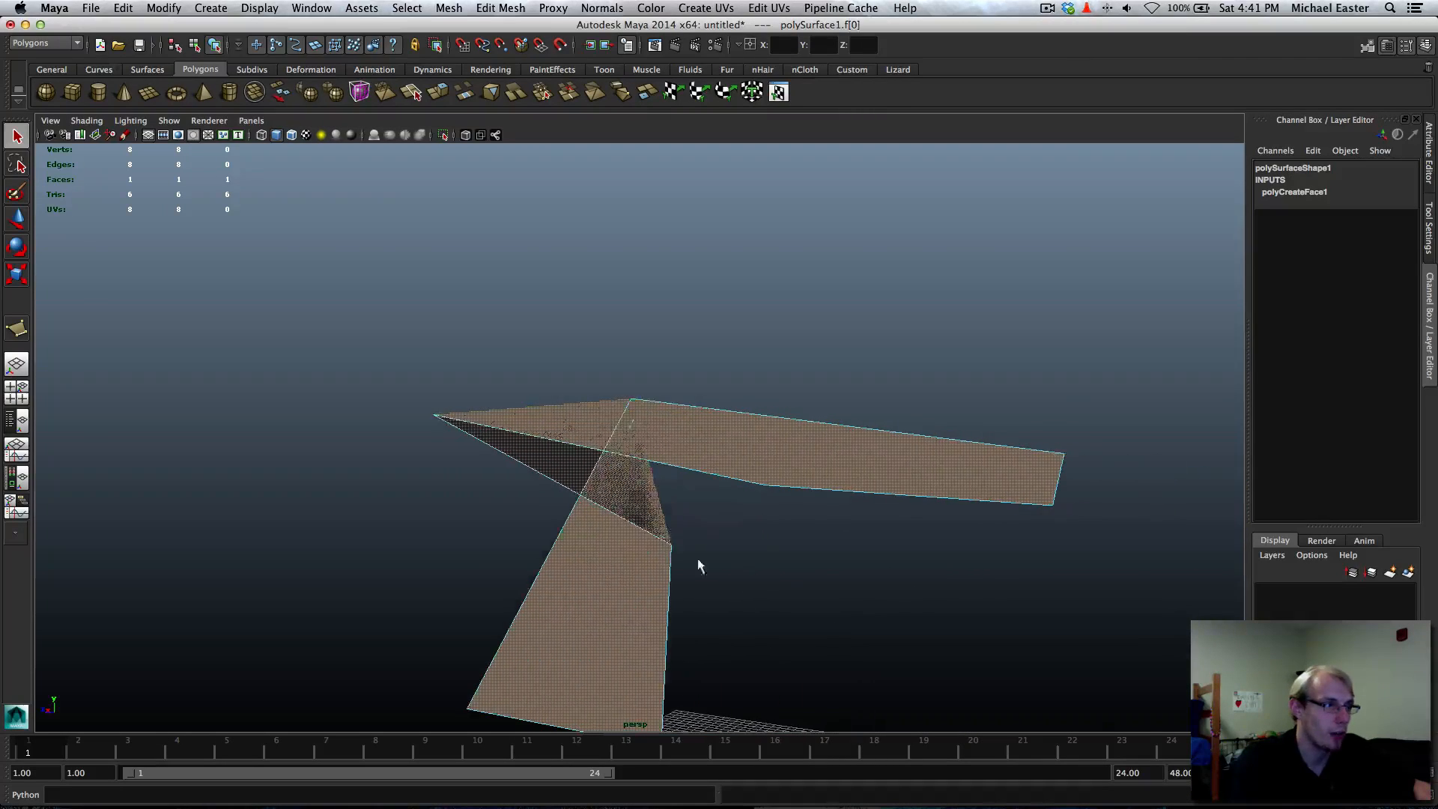
pyautogui.moveTo(627, 496); pyautogui.dragTo(903, 402, button='right')
pyautogui.moveTo(803, 584)
pyautogui.keyDown('alt'); pyautogui.mouseDown(button='right')
pyautogui.moveTo(685, 490)
pyautogui.moveTo(771, 399)
pyautogui.mouseUp(button='right'); pyautogui.keyUp('alt')
pyautogui.moveTo(770, 399); pyautogui.dragTo(515, 484)
pyautogui.keyDown('alt'); pyautogui.moveTo(738, 510); pyautogui.dragTo(793, 525); pyautogui.keyUp('alt')
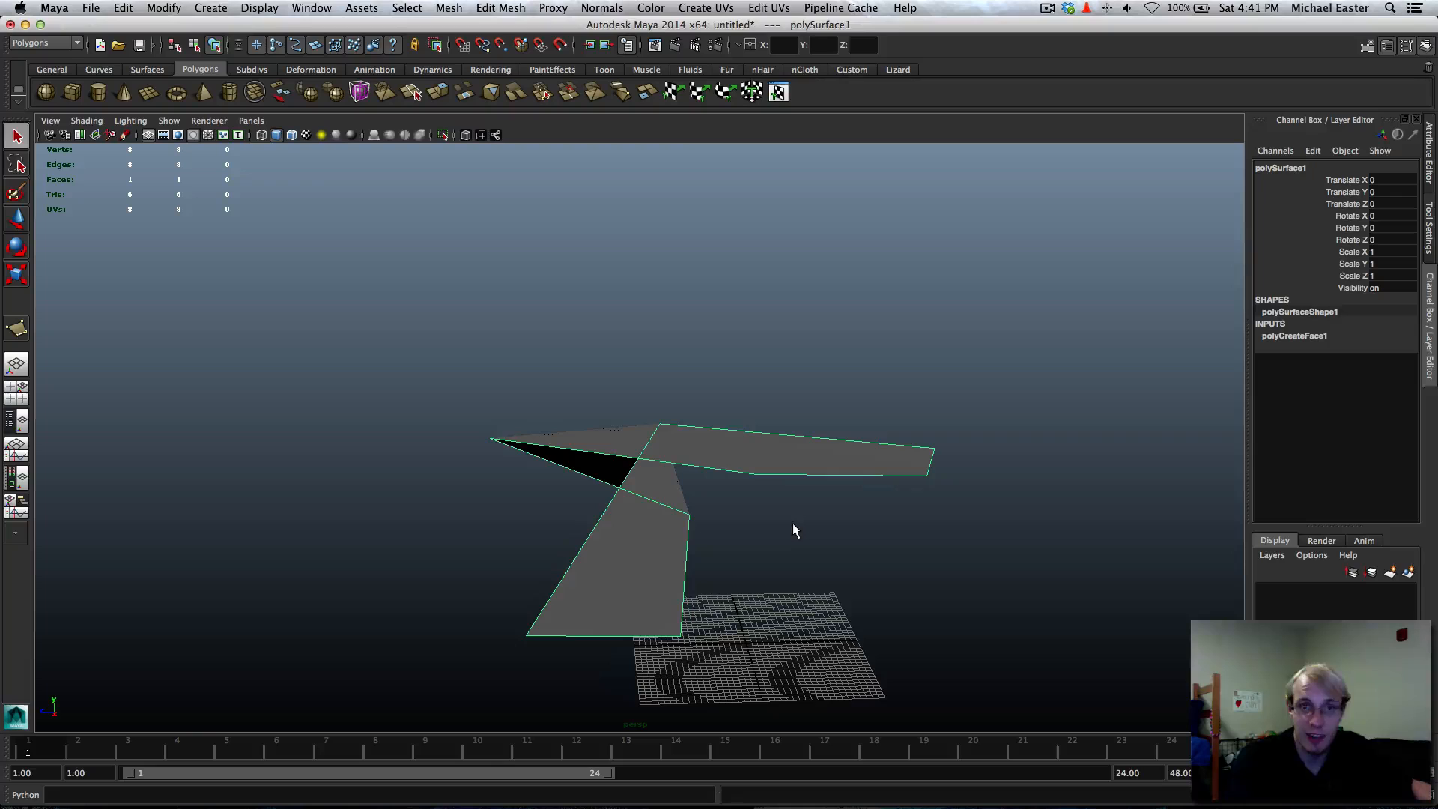
# Move the tip vertex back between the two arms to form a short middle prong and return to object mode
pyautogui.moveTo(591, 425); pyautogui.dragTo(519, 426, button='right')
pyautogui.moveTo(475, 418); pyautogui.dragTo(544, 472)
pyautogui.press('w')
pyautogui.scroll(1, 547, 474)
pyautogui.keyDown('shift'); pyautogui.moveTo(535, 464); pyautogui.dragTo(853, 420, button='middle'); pyautogui.keyUp('shift')
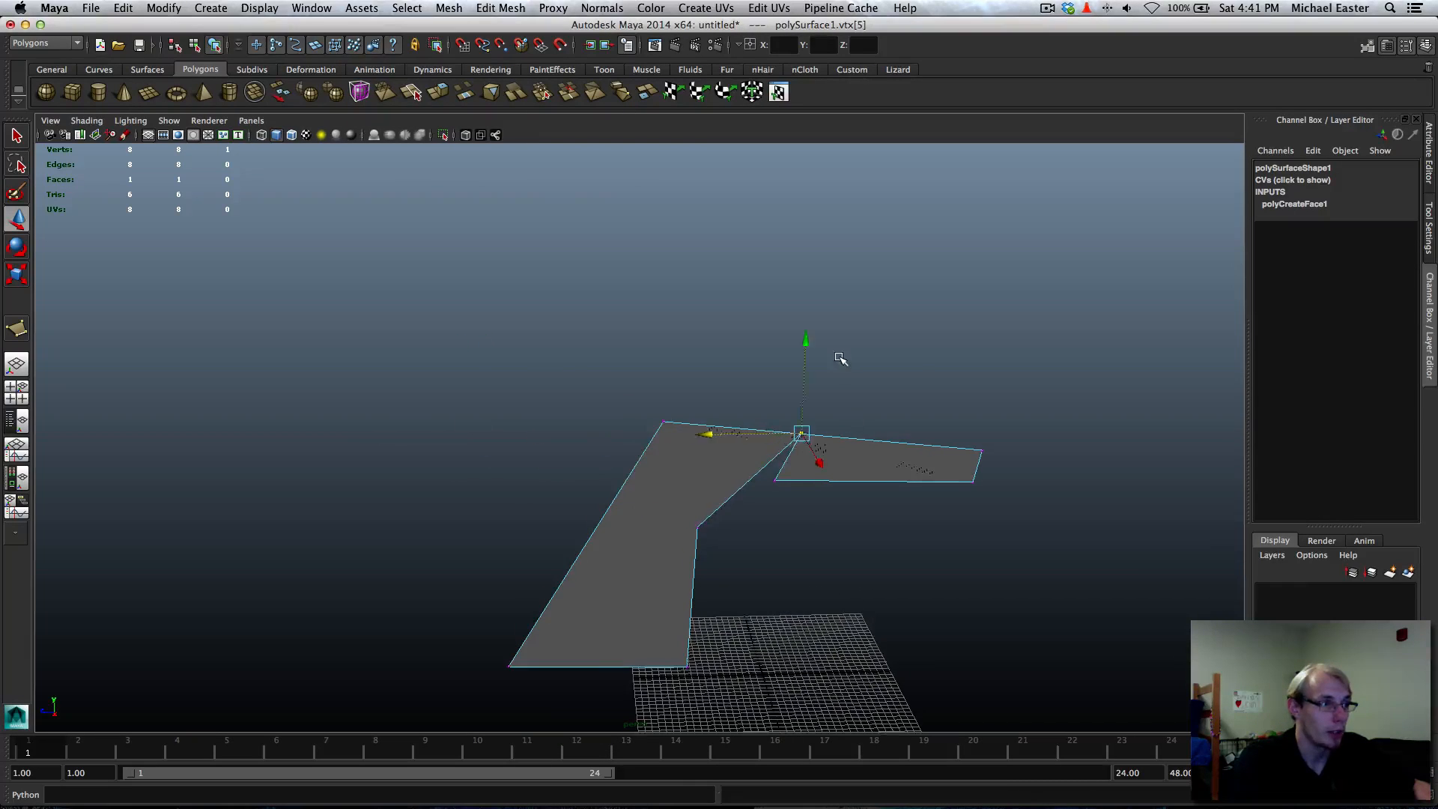
pyautogui.keyDown('shift'); pyautogui.moveTo(839, 358); pyautogui.dragTo(841, 463, button='middle'); pyautogui.keyUp('shift')
pyautogui.scroll(-1, 840, 463)
pyautogui.moveTo(738, 468); pyautogui.dragTo(712, 474, button='right')
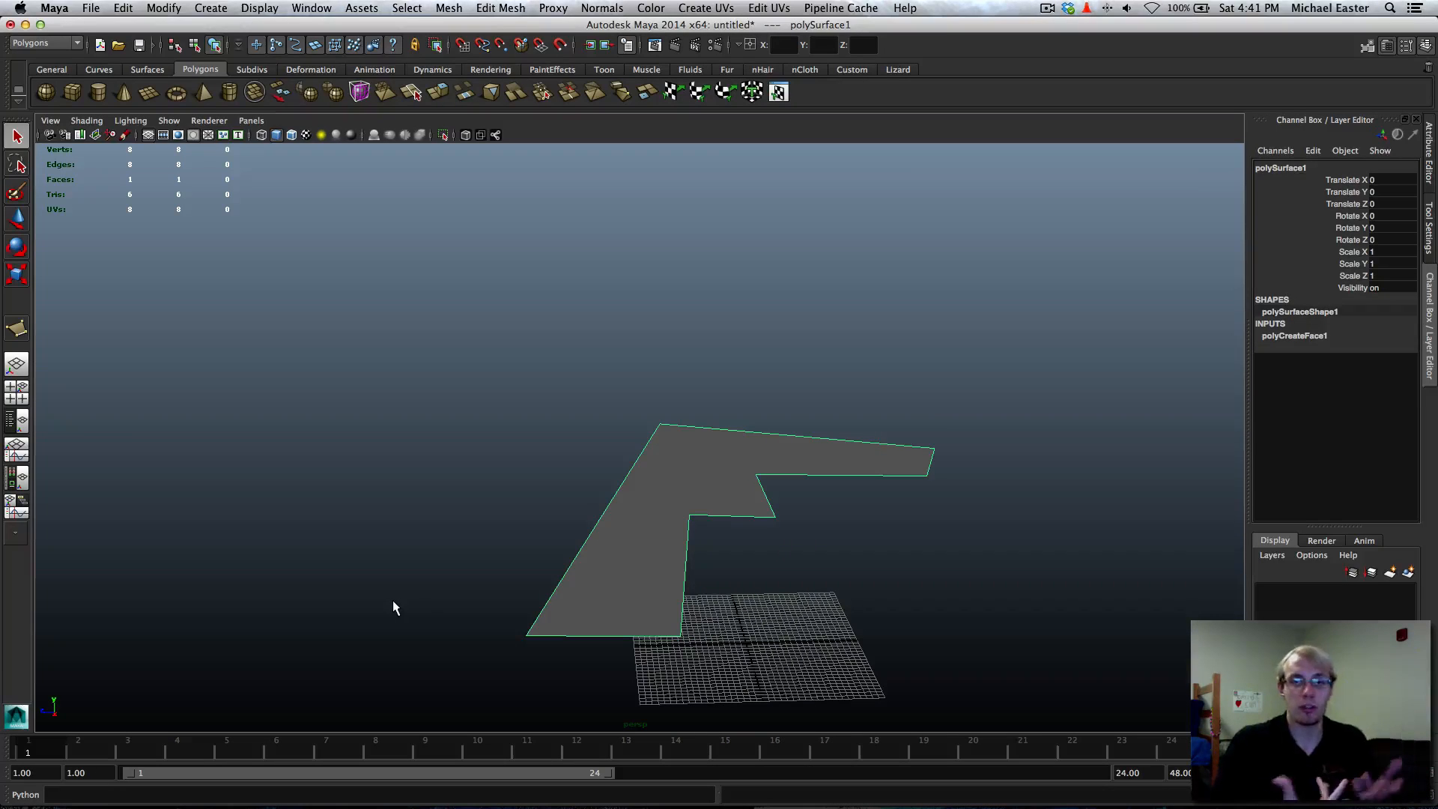